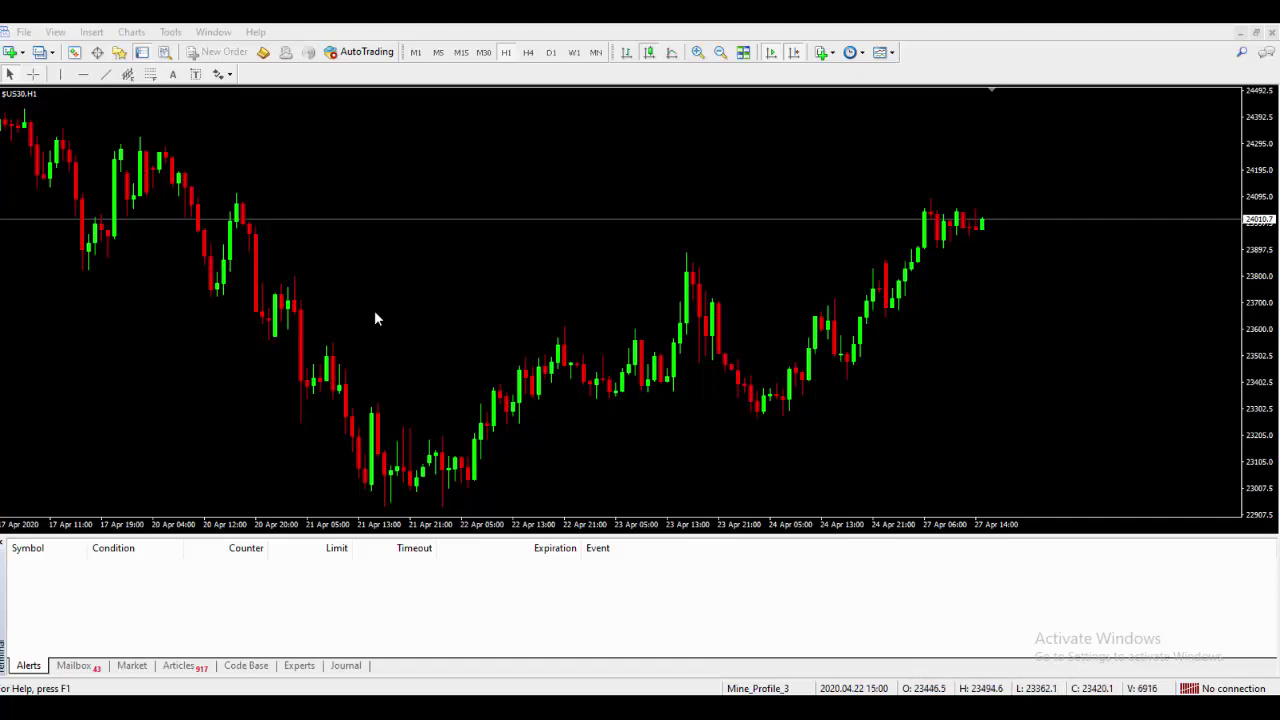
Show the New Chart symbol list and browse its Forex and Commodities submenus.
left_click(21, 54)
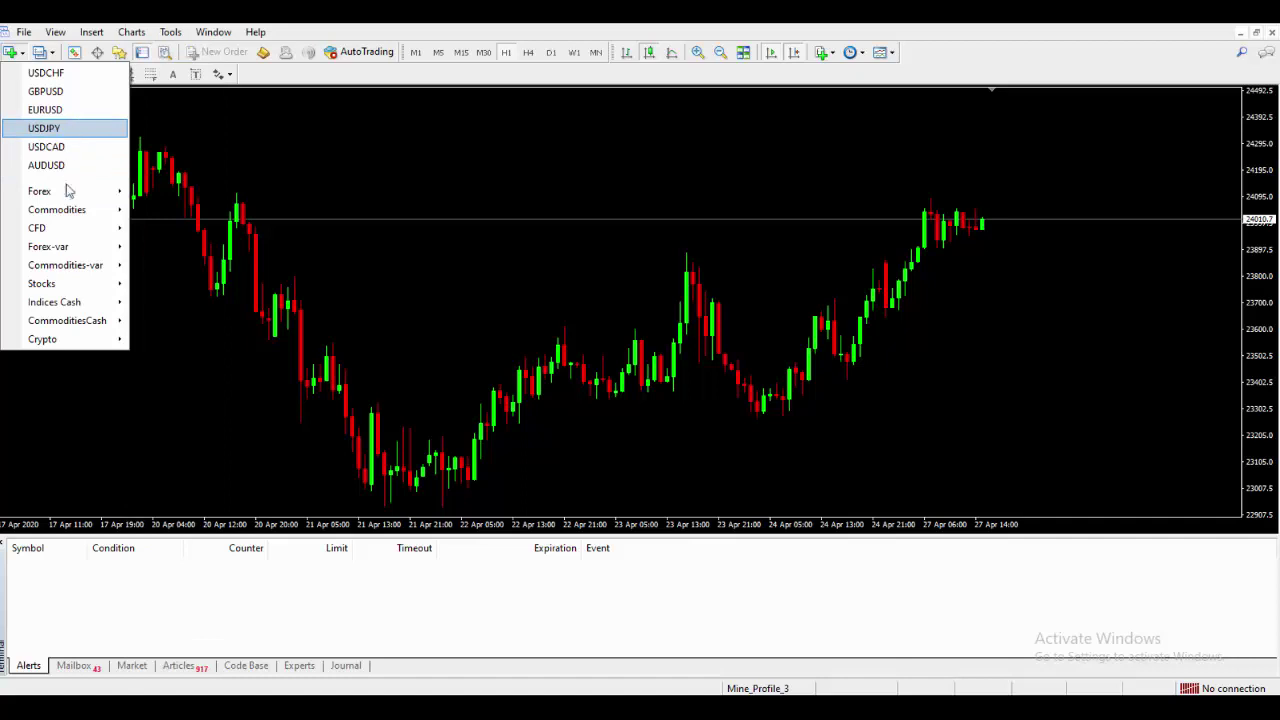
mouse_move(64, 197)
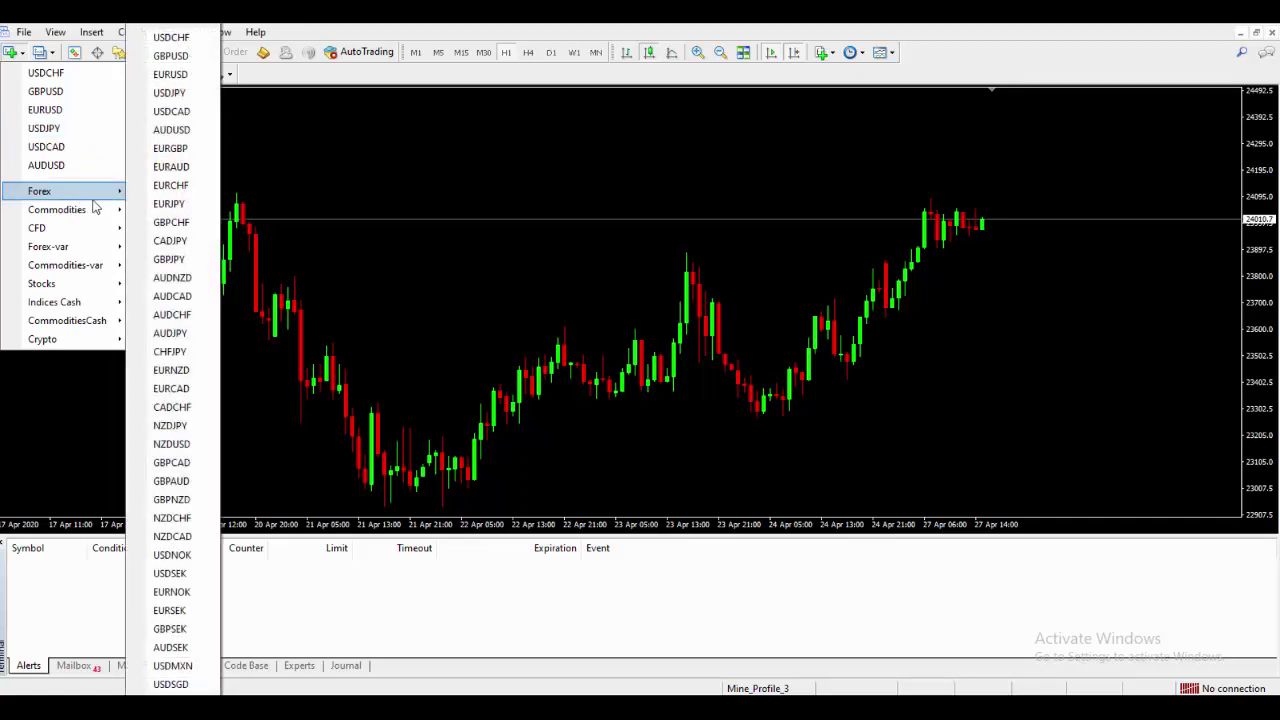
mouse_move(92, 212)
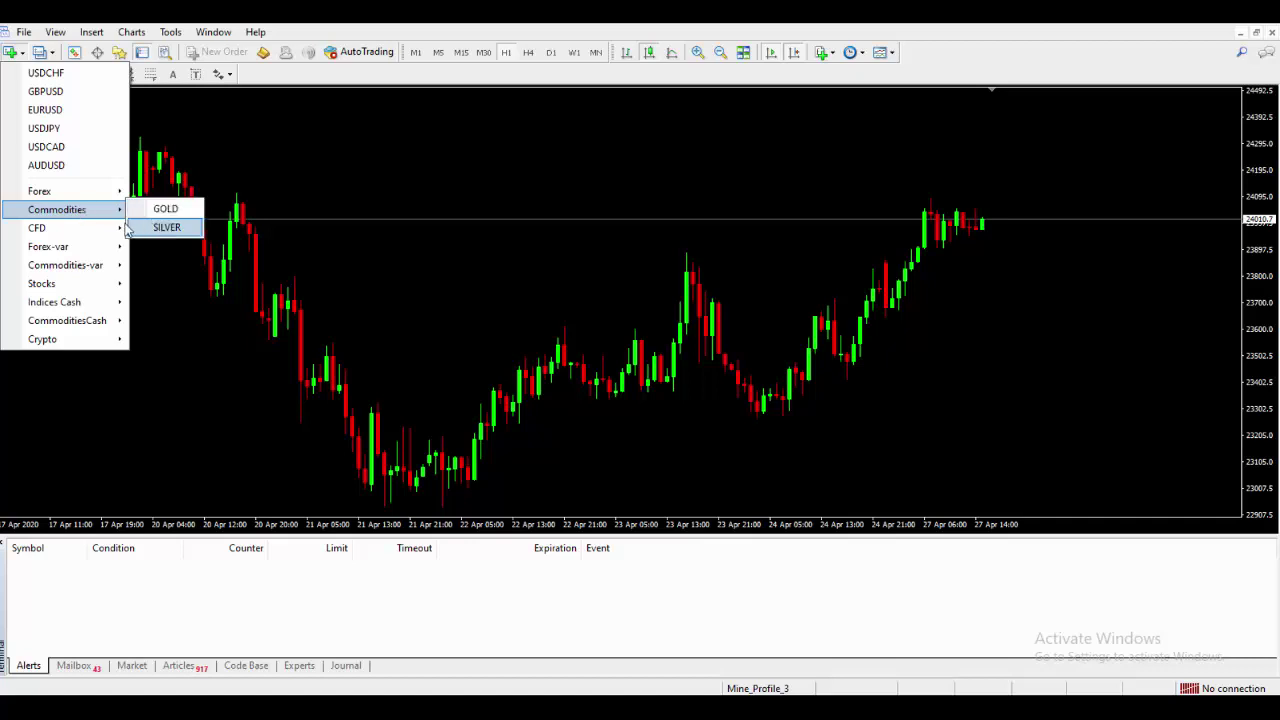
mouse_move(90, 237)
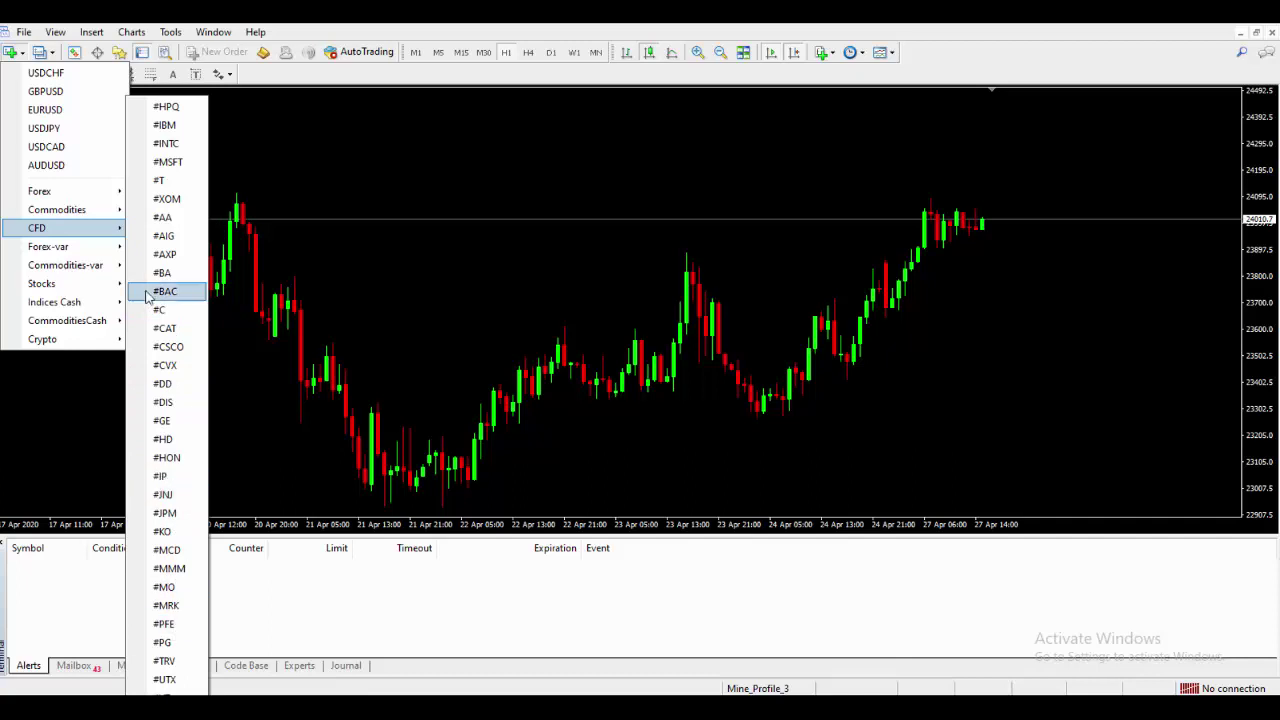
mouse_move(55, 248)
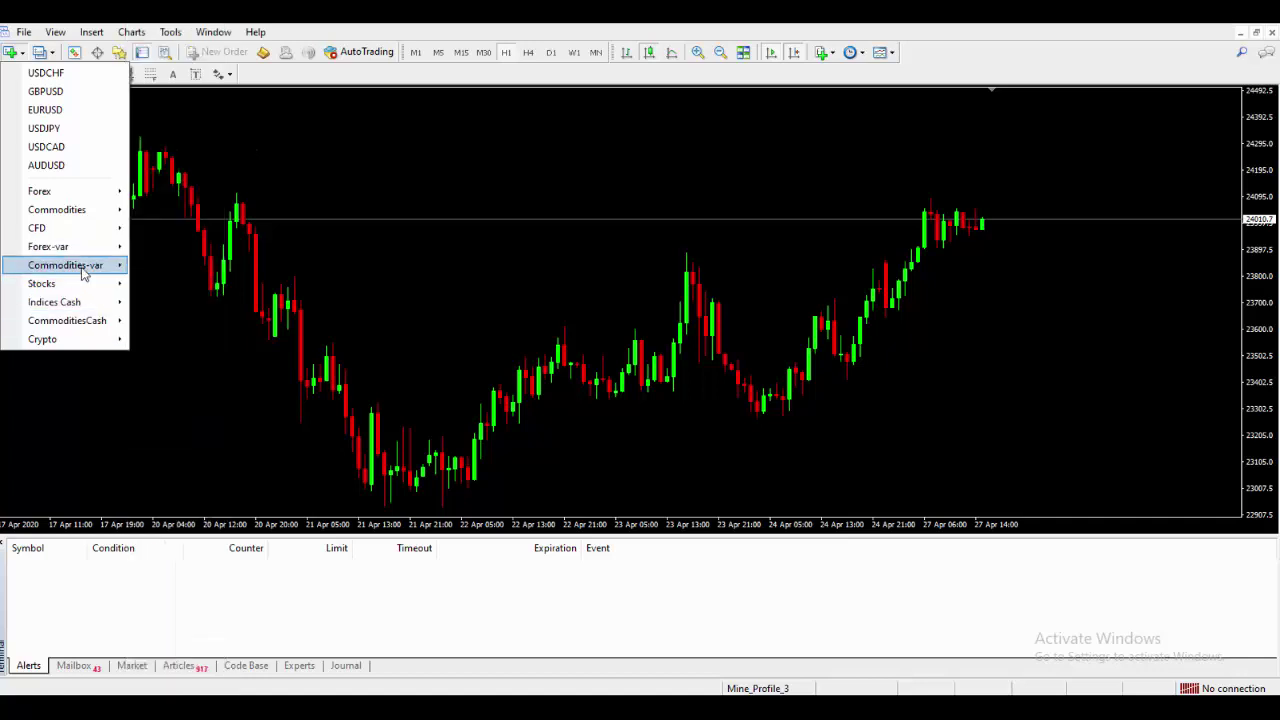
mouse_move(84, 268)
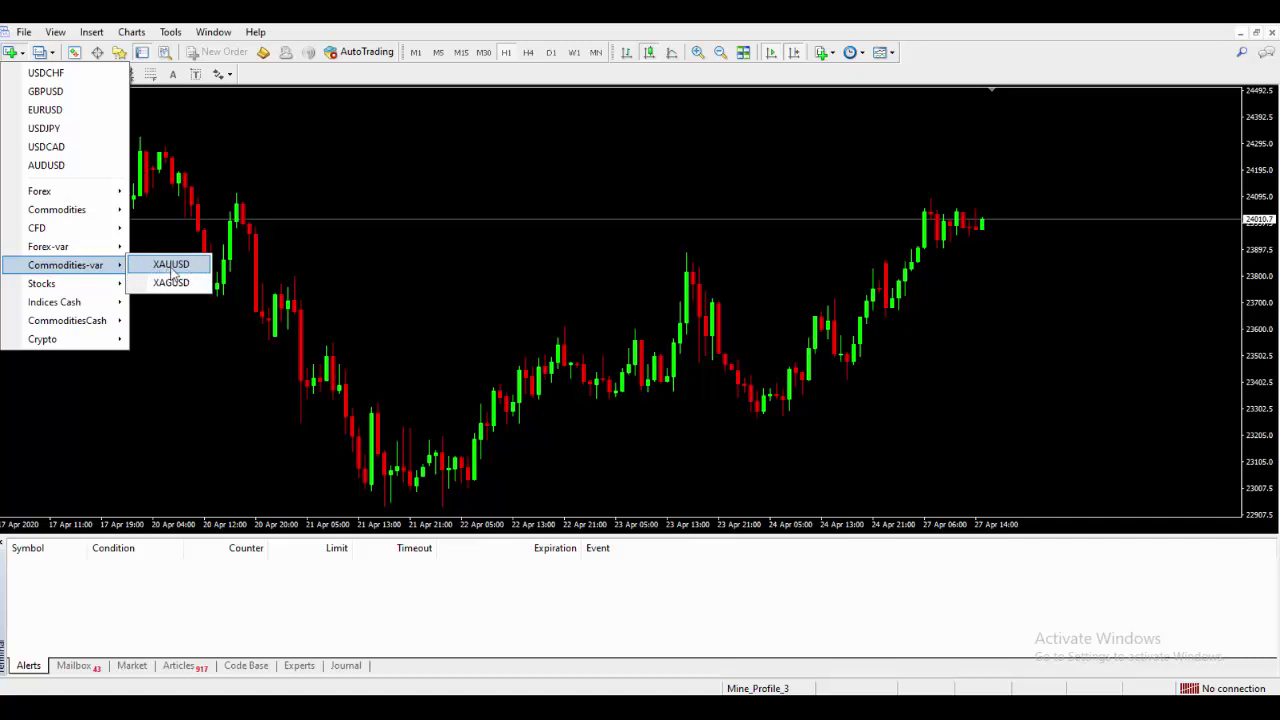
mouse_move(139, 290)
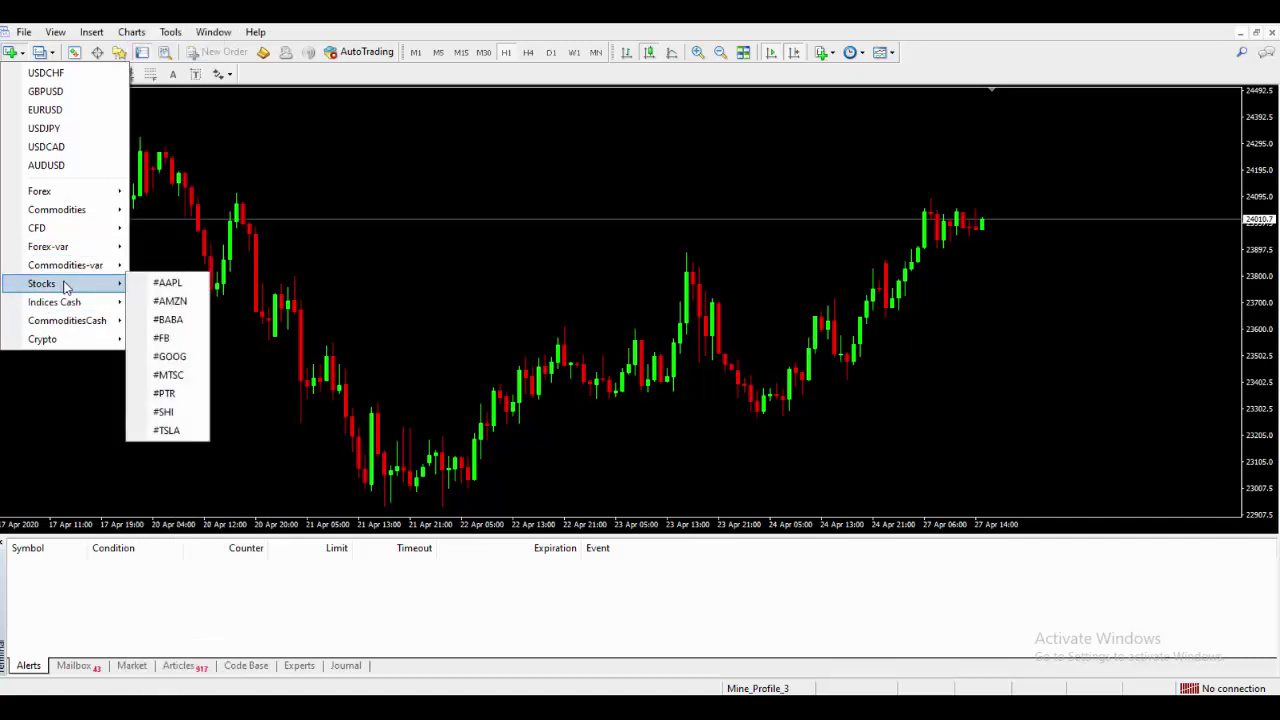
mouse_move(57, 306)
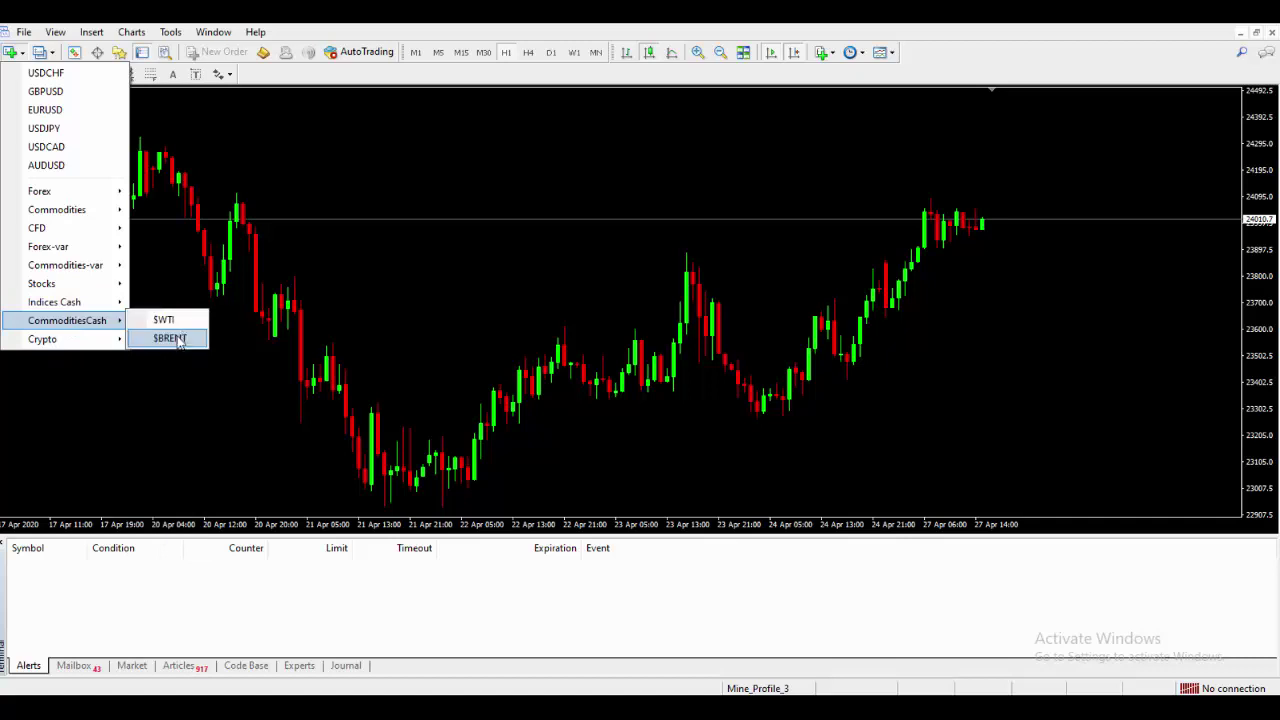
mouse_move(97, 341)
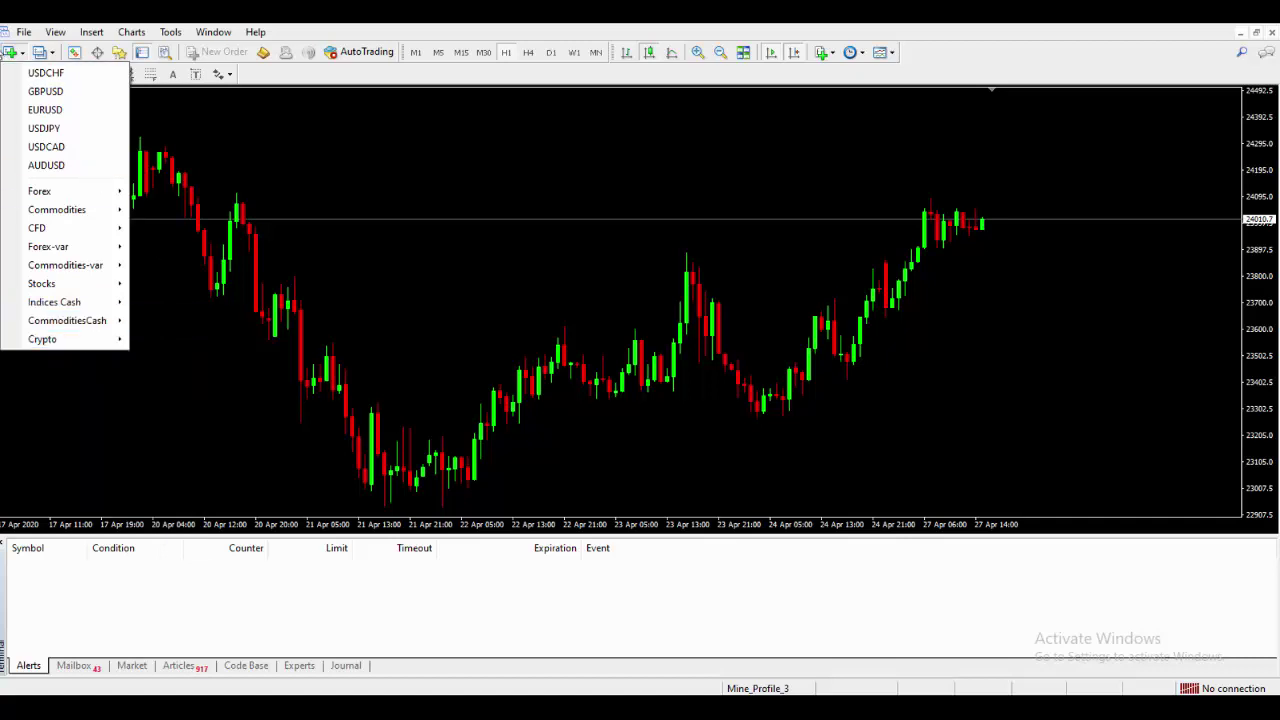
Open a new GBPUSD chart and close the $US30,H1 chart window.
left_click(46, 96)
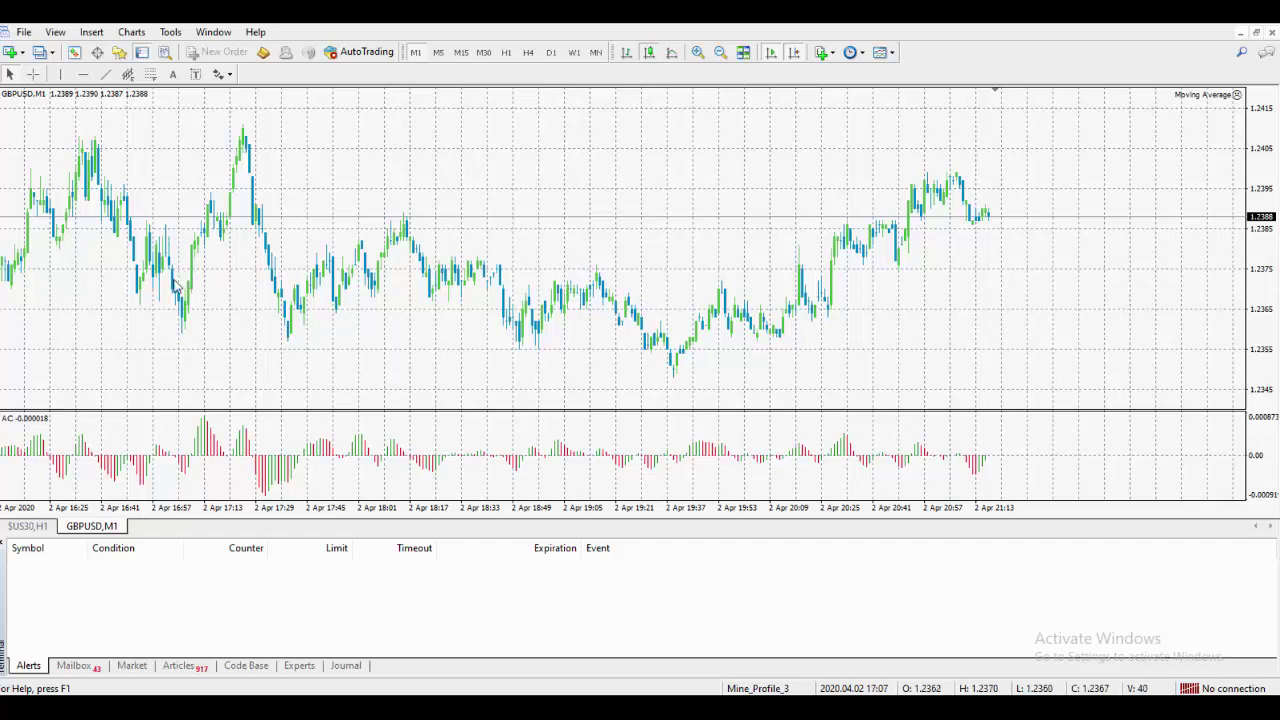
left_click(38, 527)
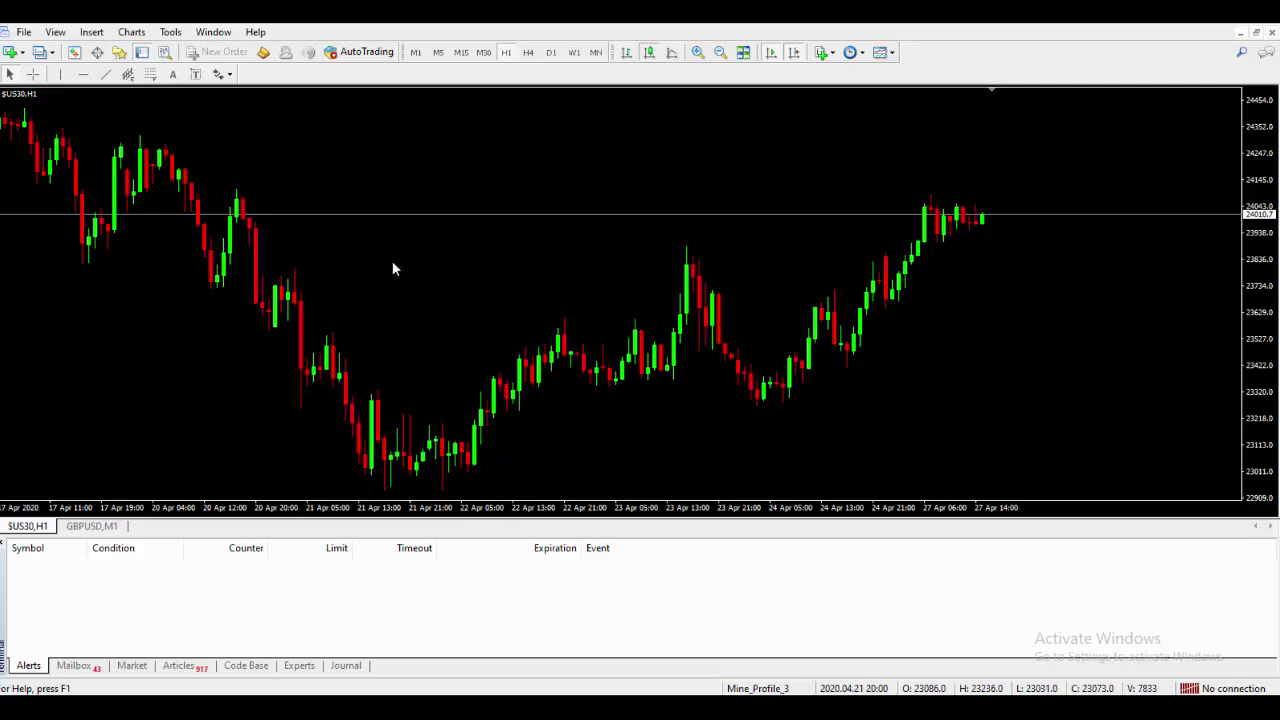
right_click(34, 527)
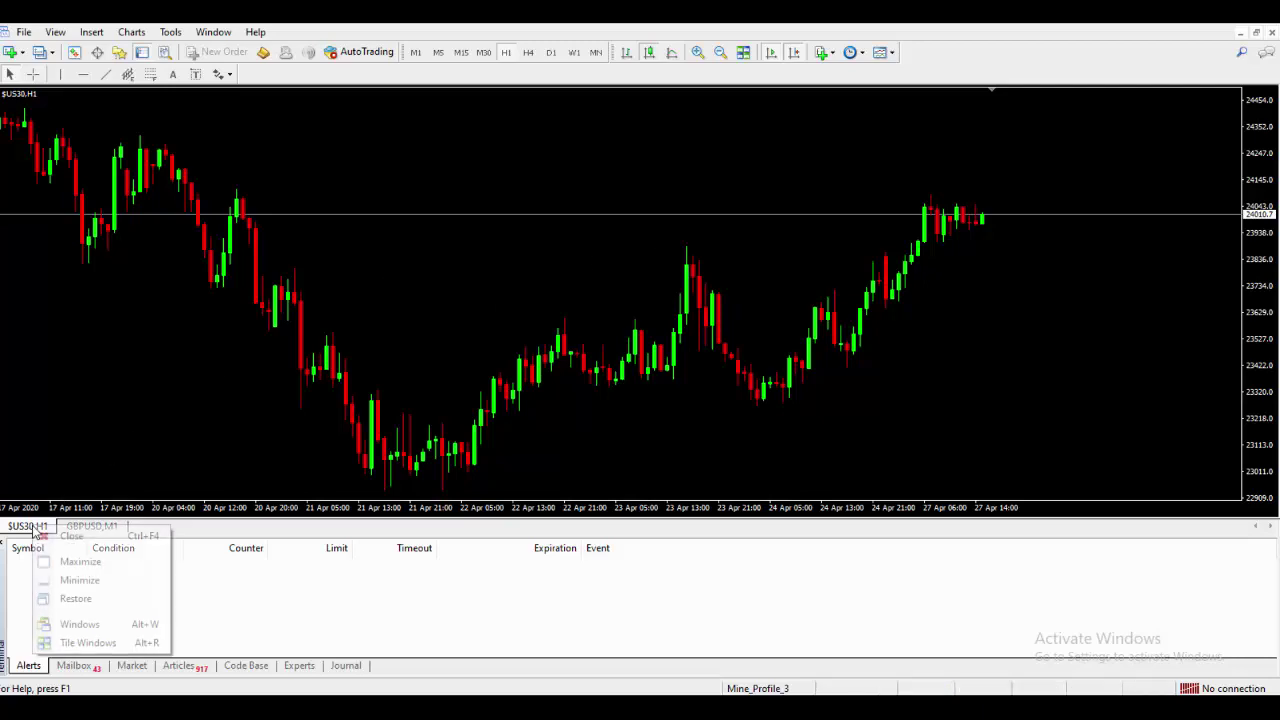
left_click(54, 541)
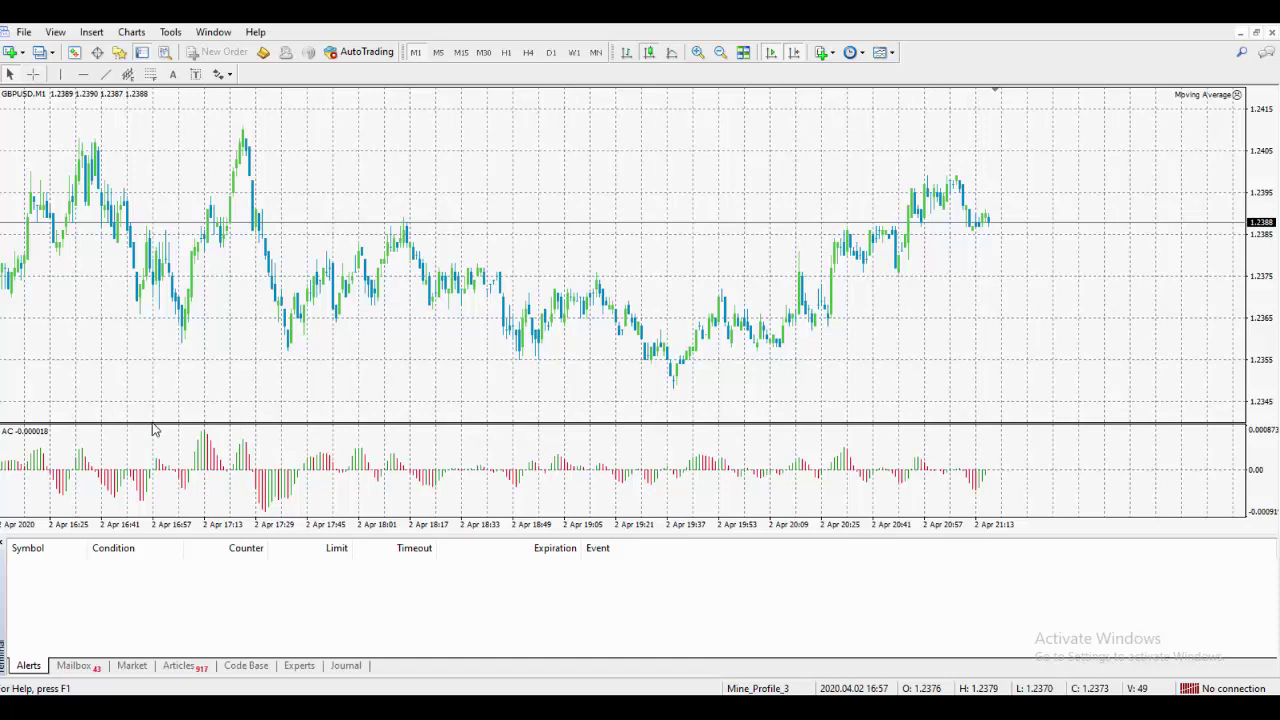
Turn off the GBPUSD chart's grid lines.
right_click(124, 471)
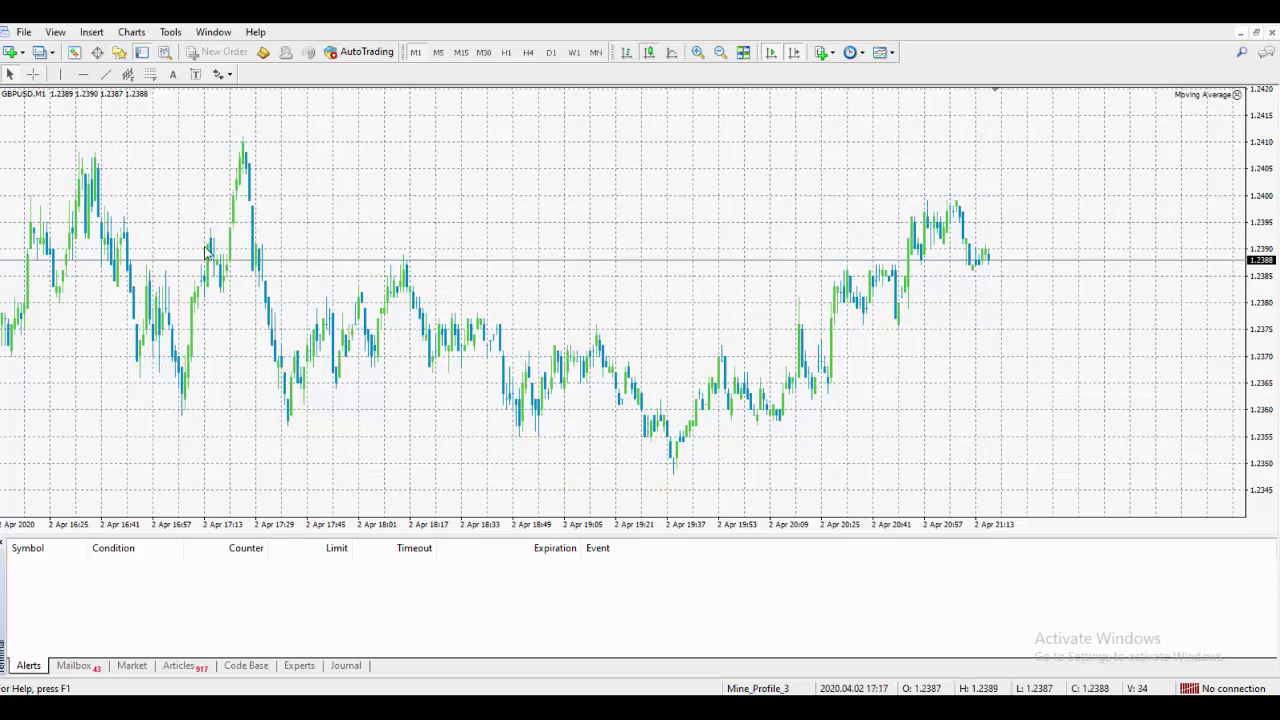
right_click(383, 239)
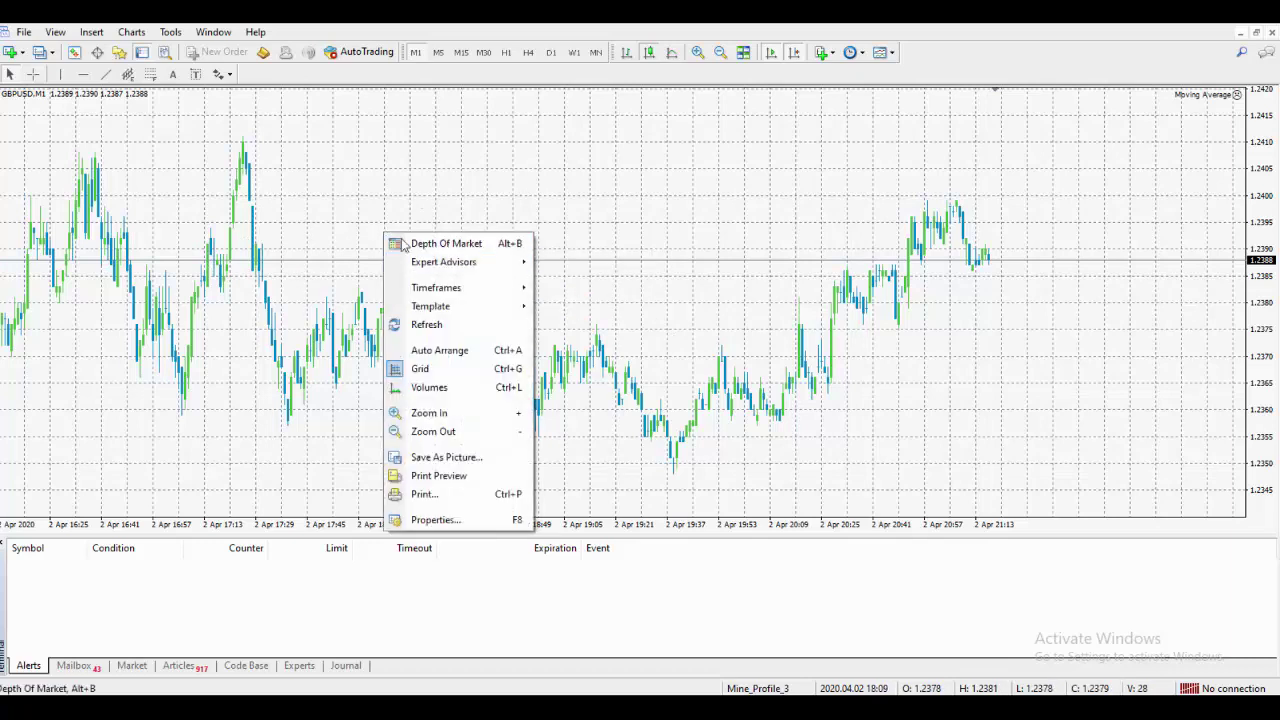
left_click(437, 369)
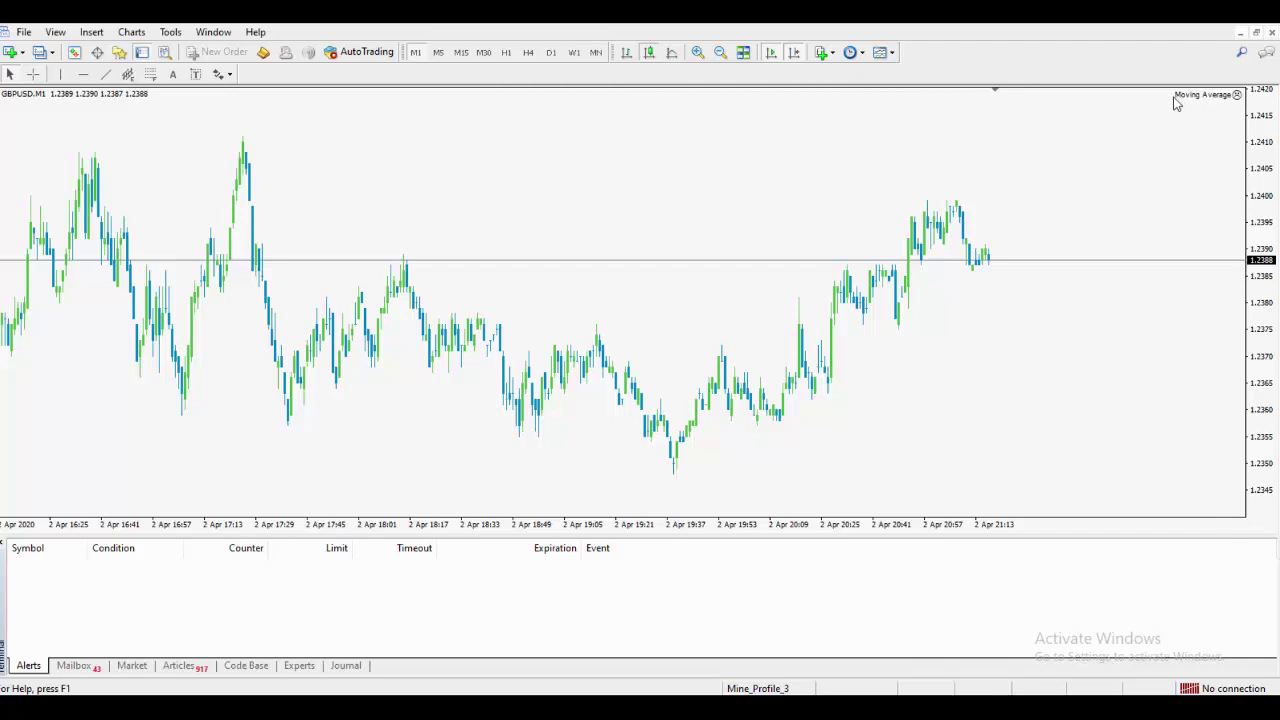
Remove the Moving Average expert advisor from the chart.
right_click(1095, 114)
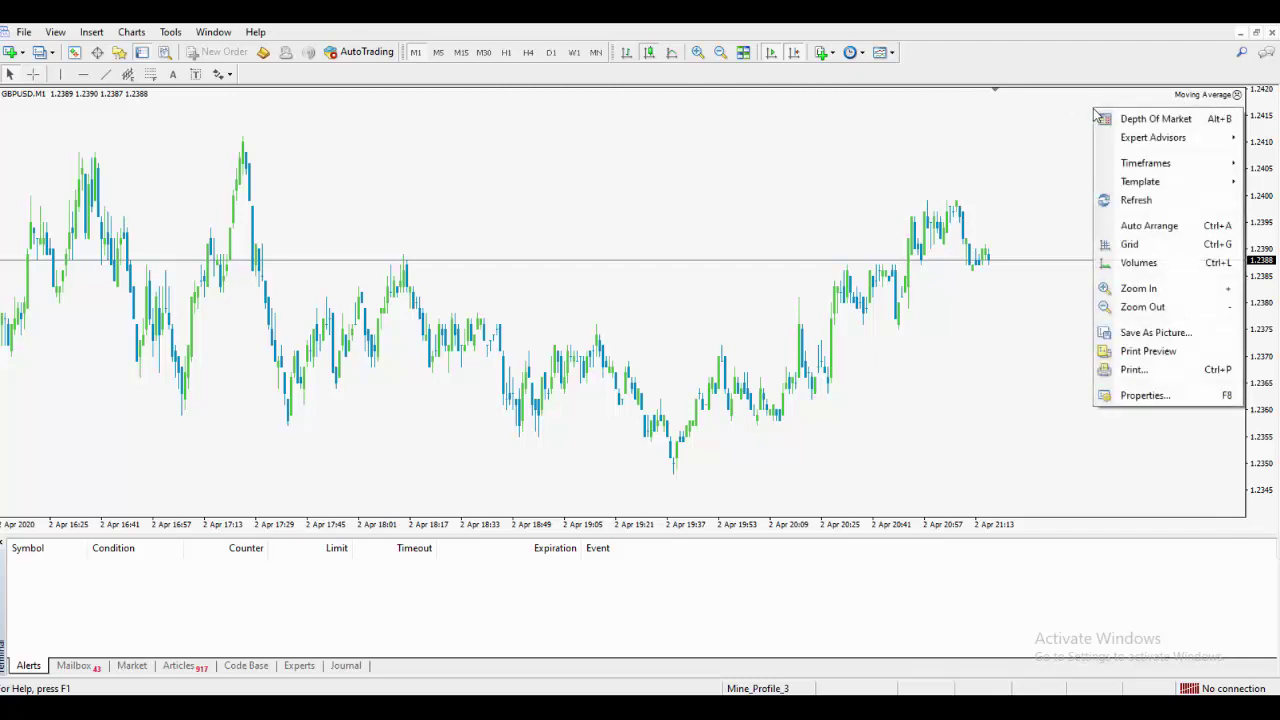
mouse_move(1137, 146)
left_click(1033, 156)
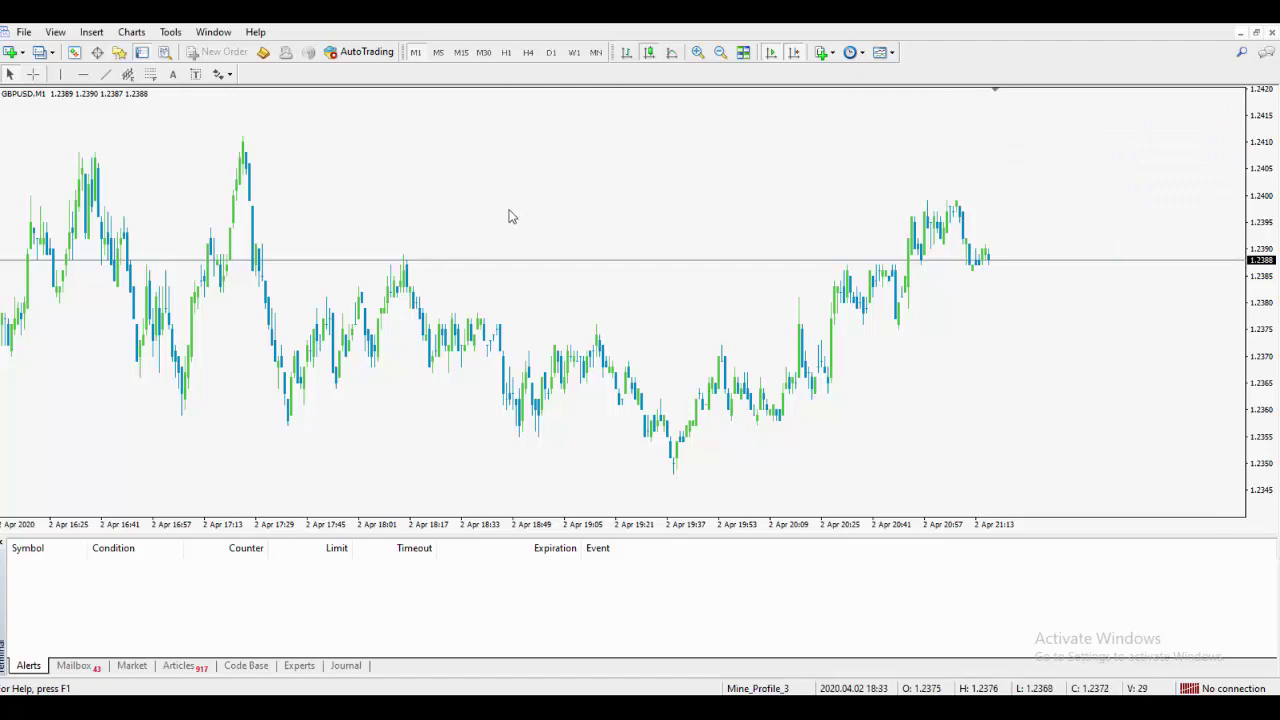
right_click(547, 161)
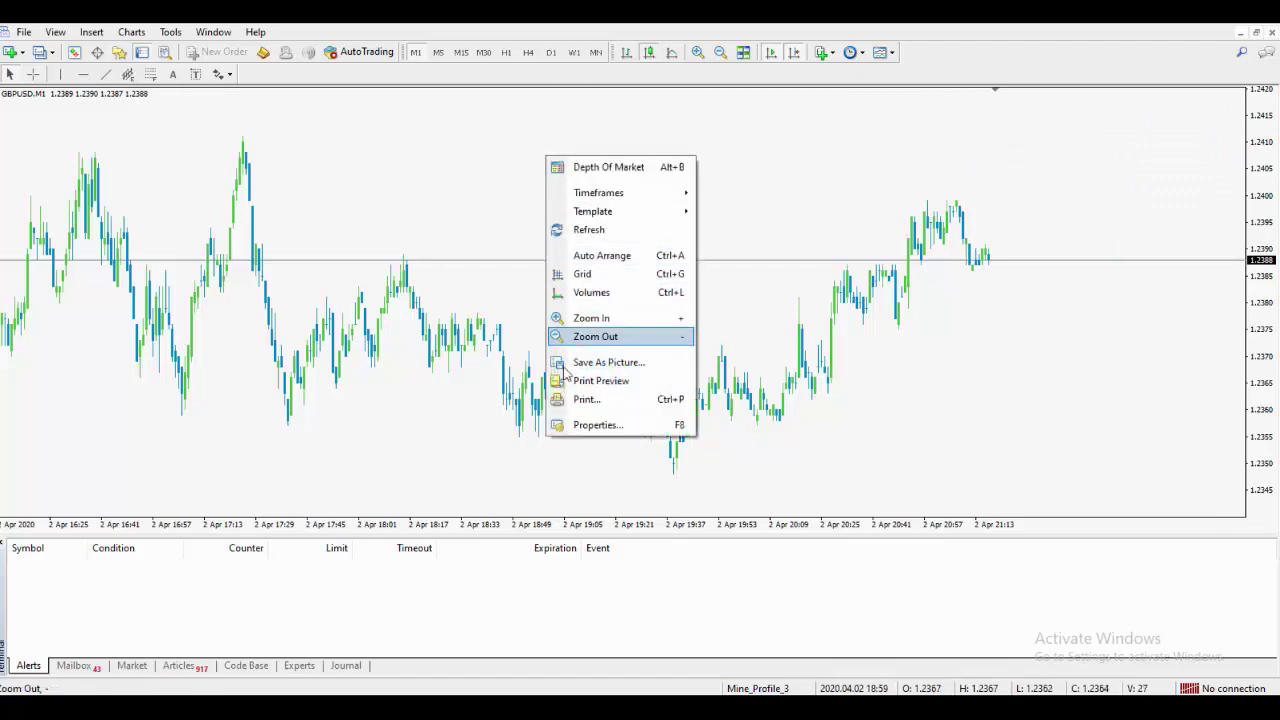
Set a black background, white foreground, and red down bars and bear candles.
left_click(577, 427)
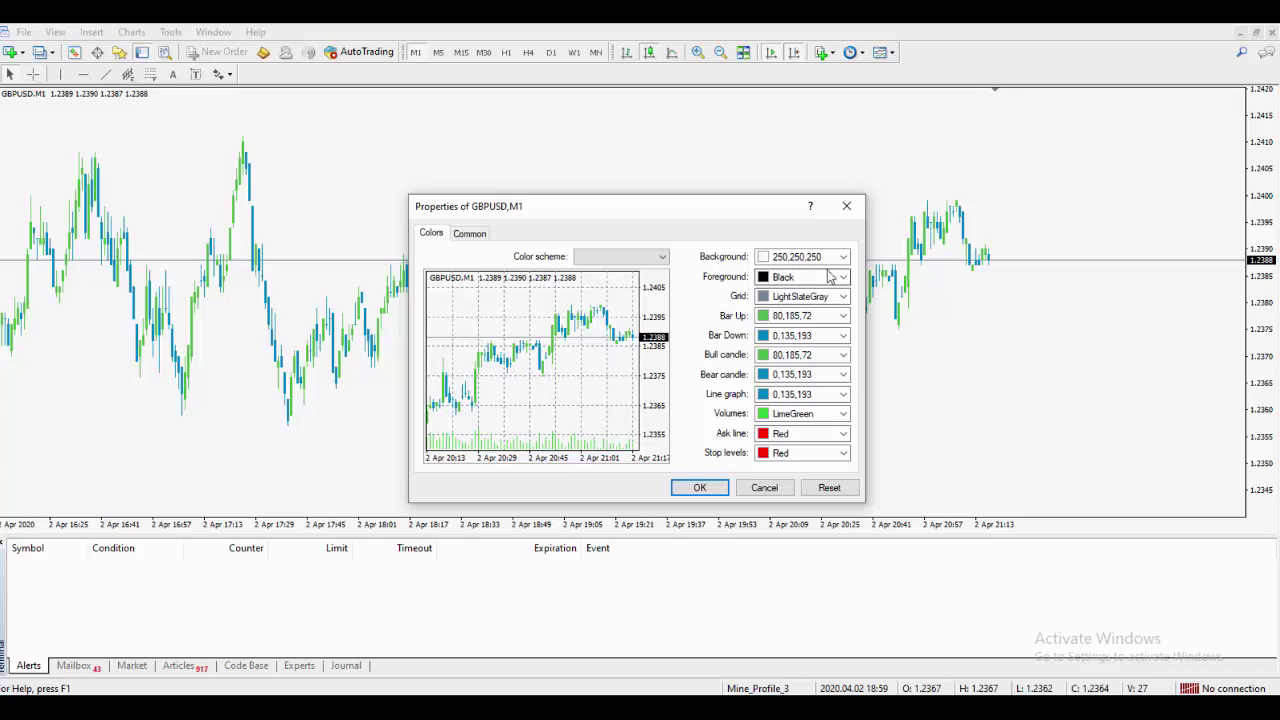
left_click(845, 257)
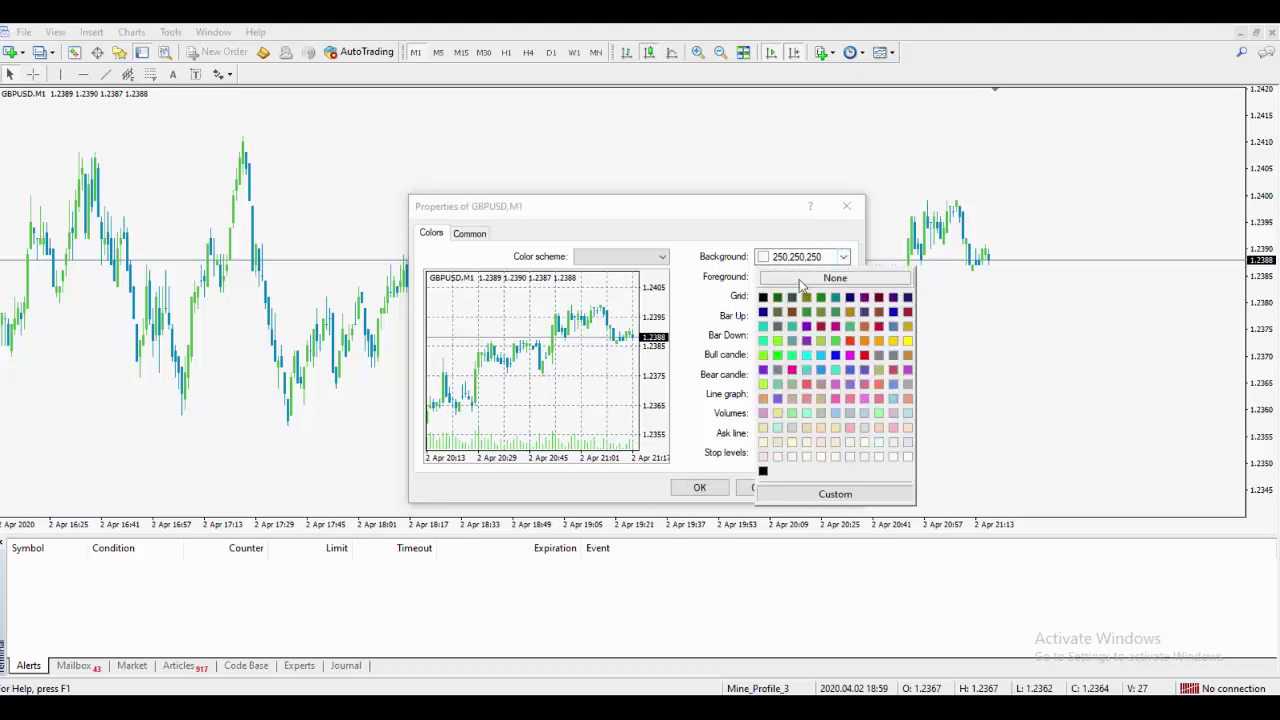
left_click(765, 298)
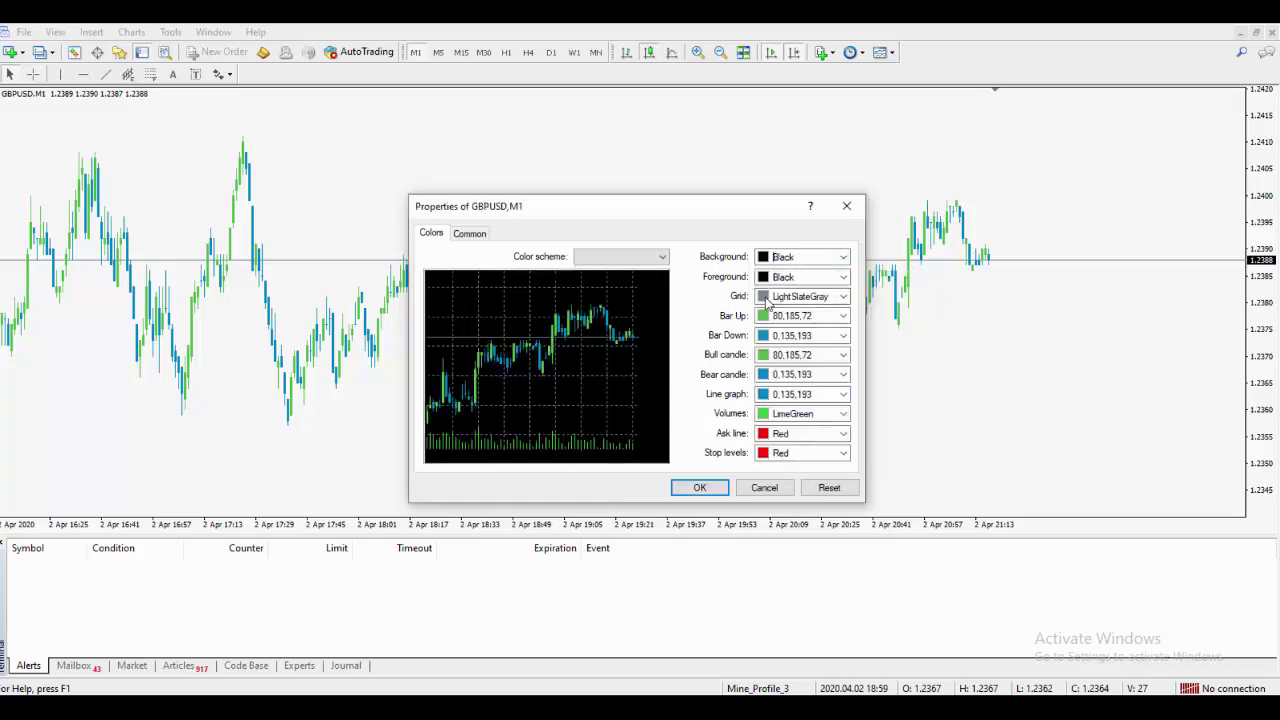
left_click(843, 278)
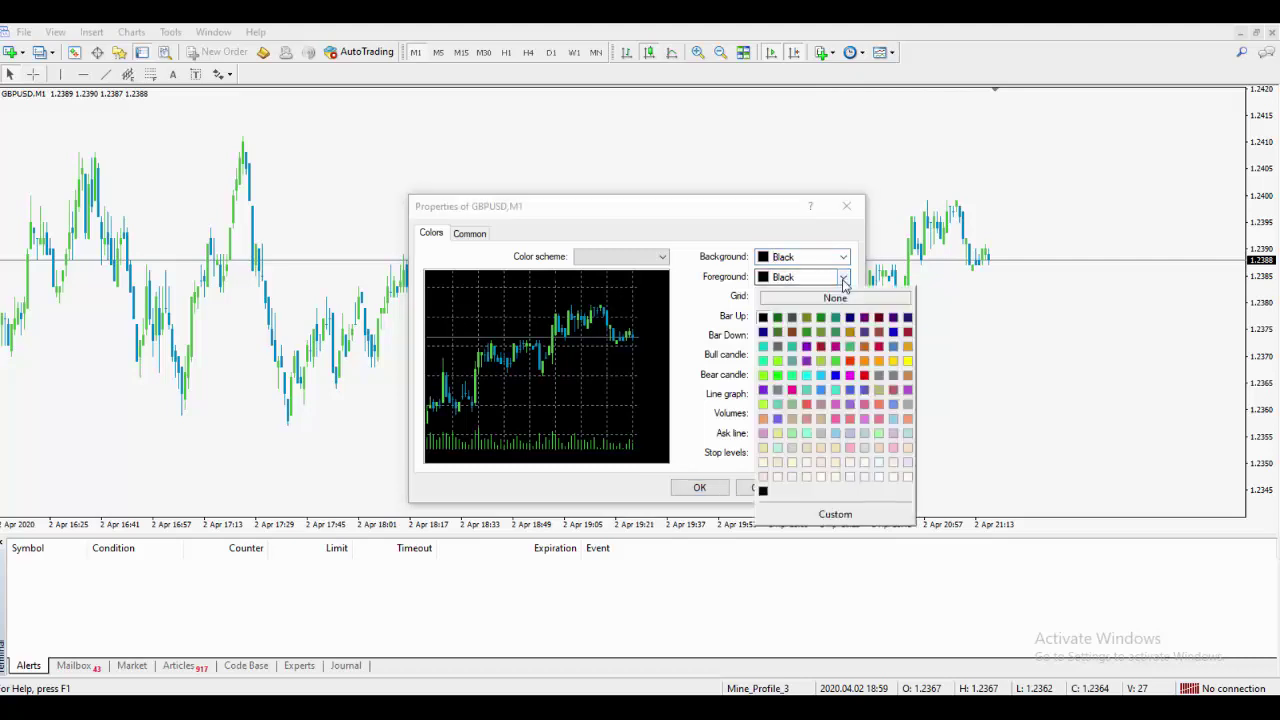
left_click(907, 477)
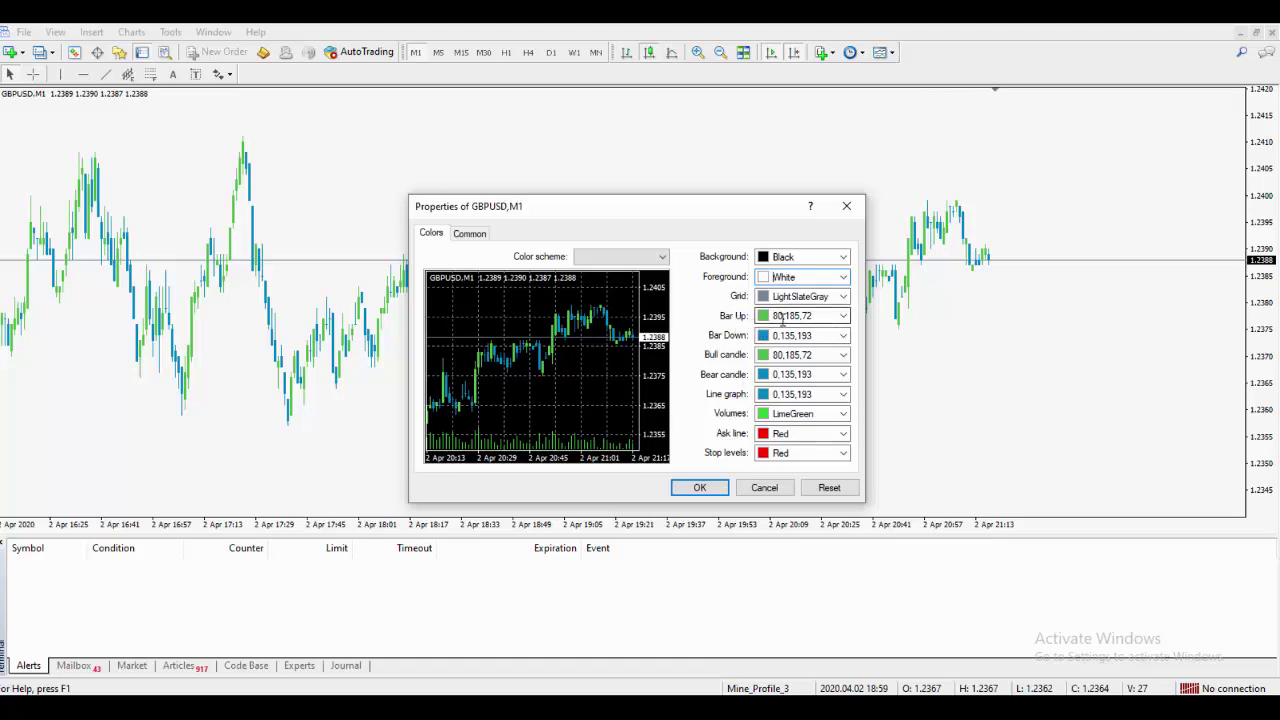
left_click(843, 337)
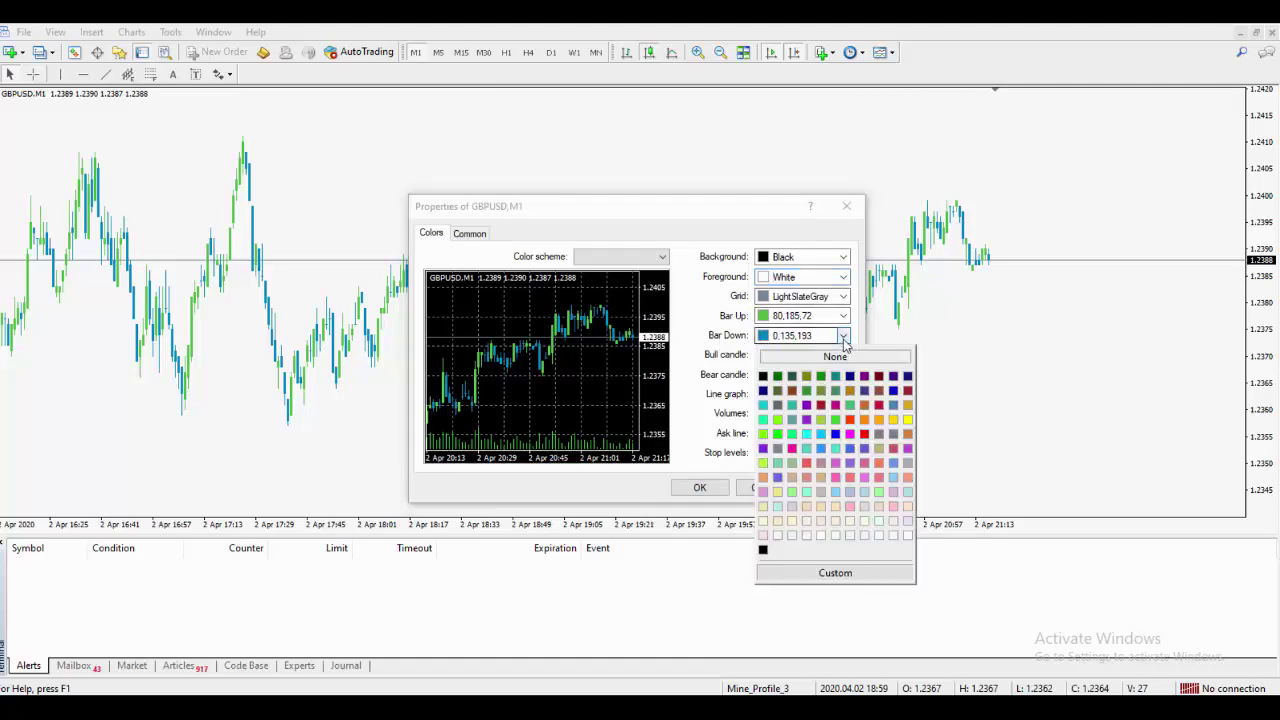
left_click(864, 434)
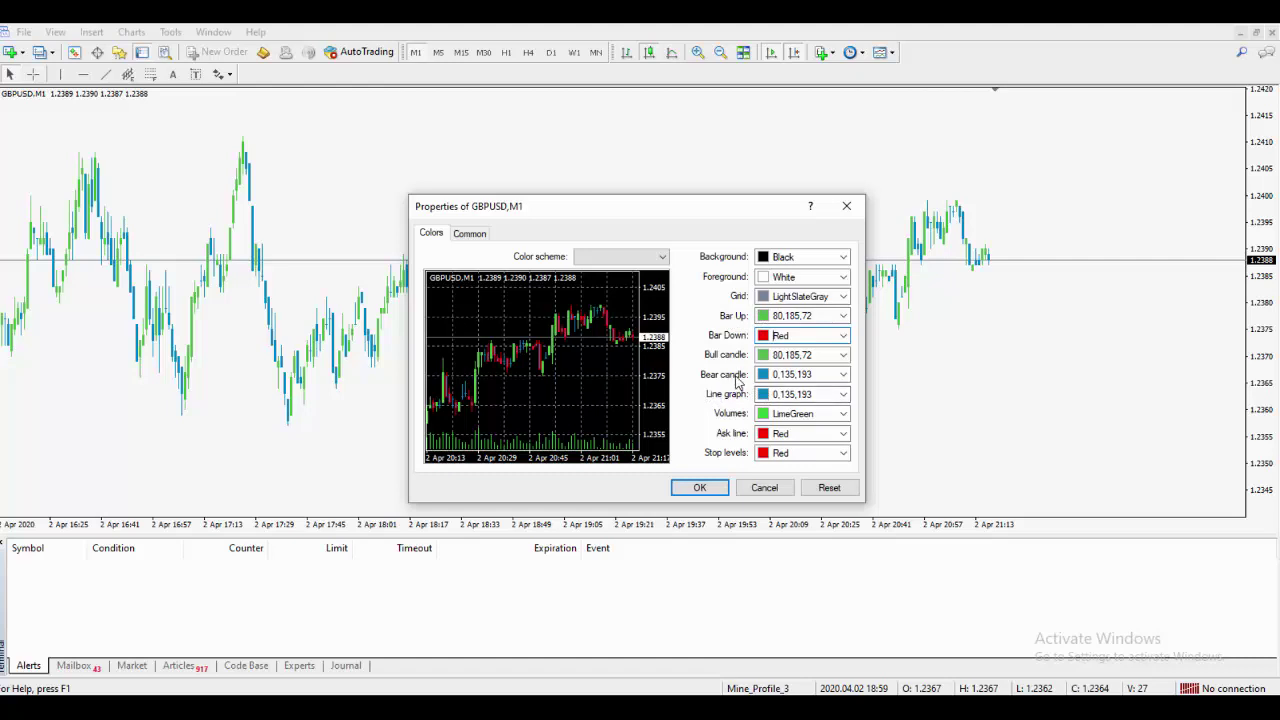
left_click(844, 375)
left_click(868, 480)
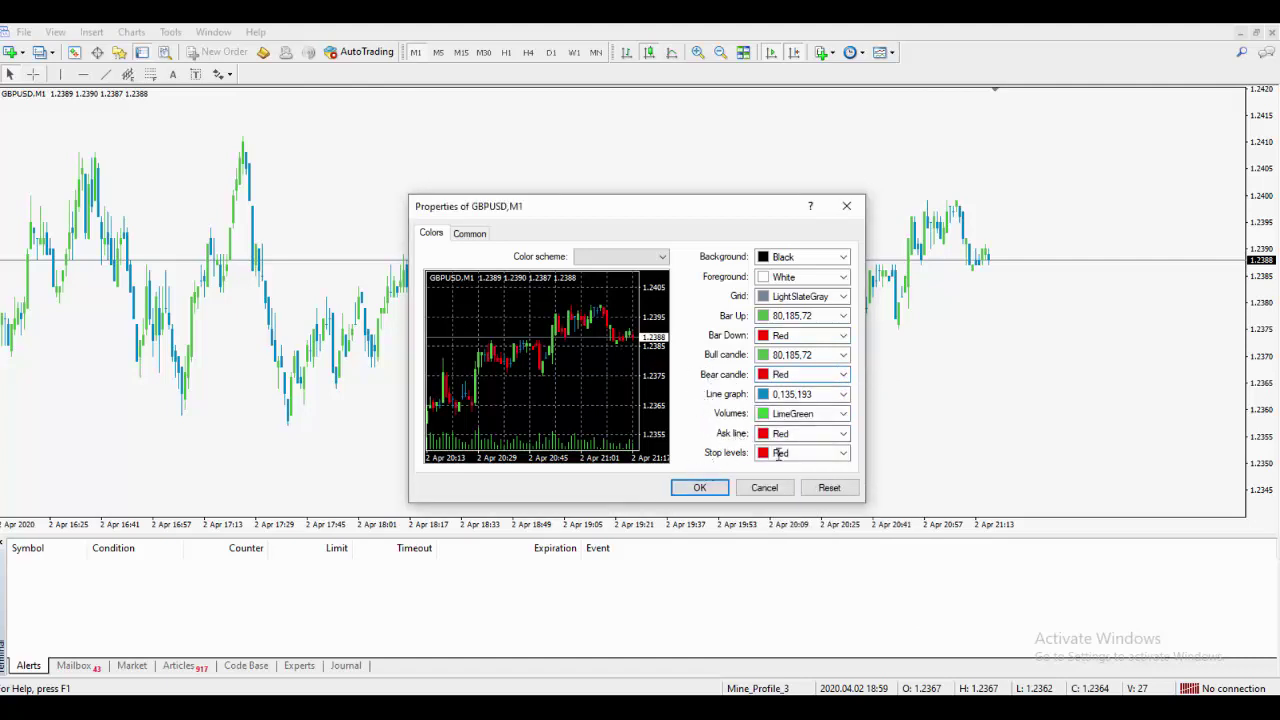
Hide the OHLC values on the Common tab and apply the properties.
left_click(468, 236)
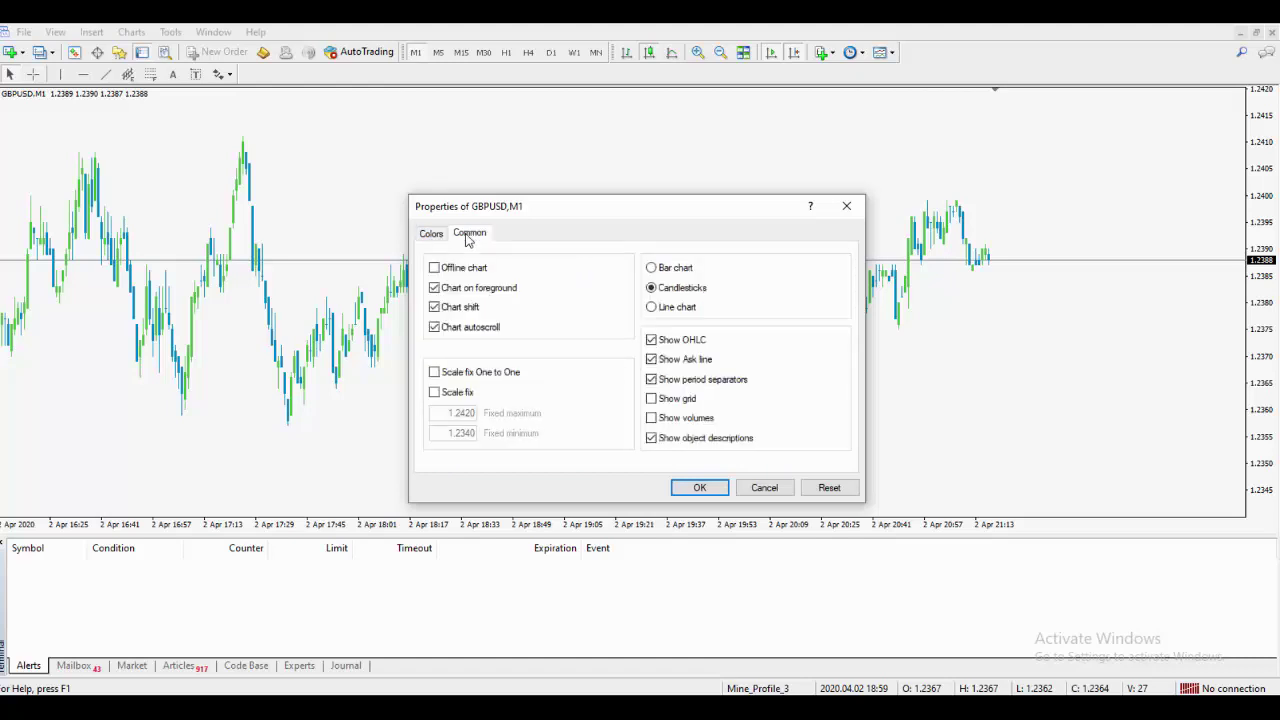
left_click(651, 341)
left_click(700, 488)
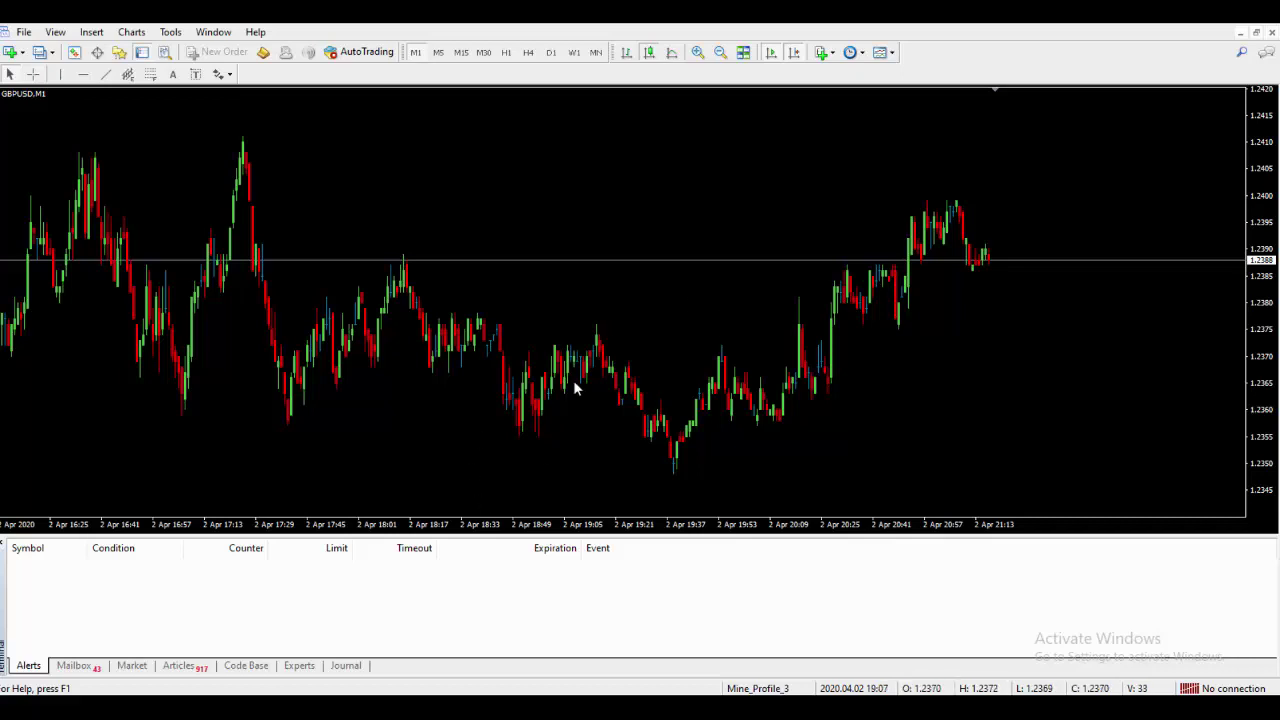
Change the GBPUSD chart's Line graph colour to Red in chart Properties.
right_click(584, 230)
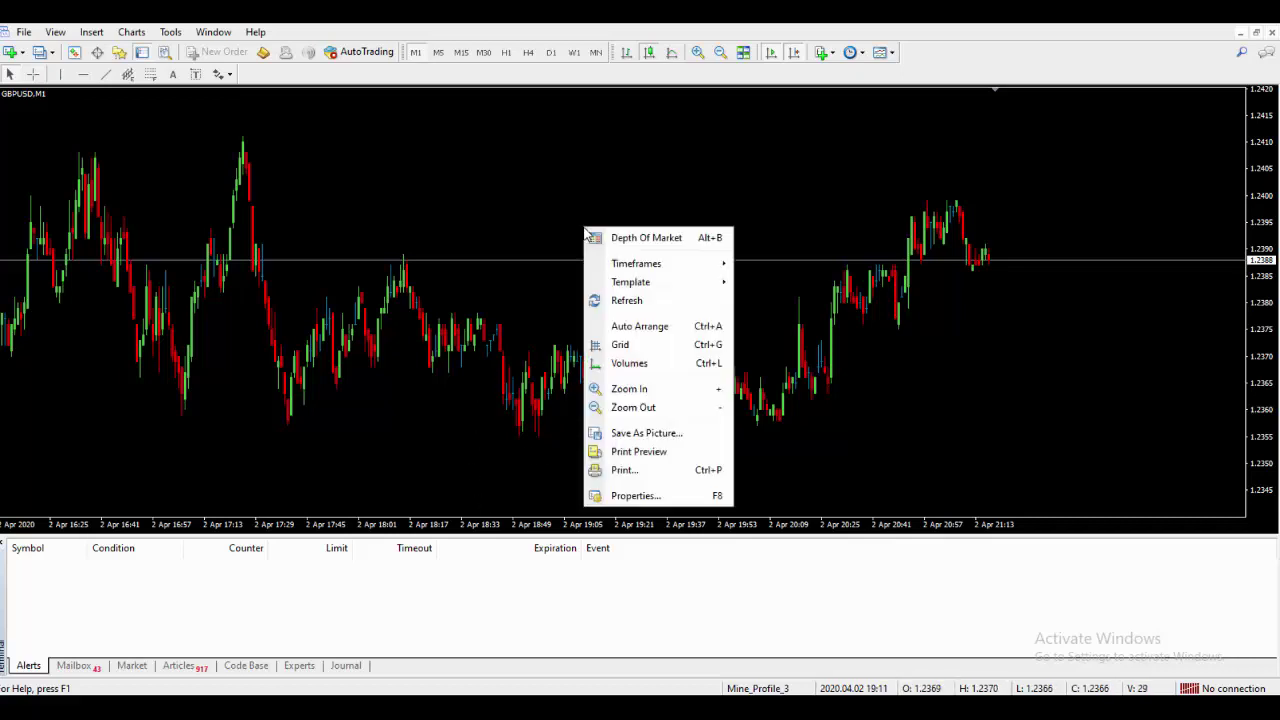
left_click(646, 495)
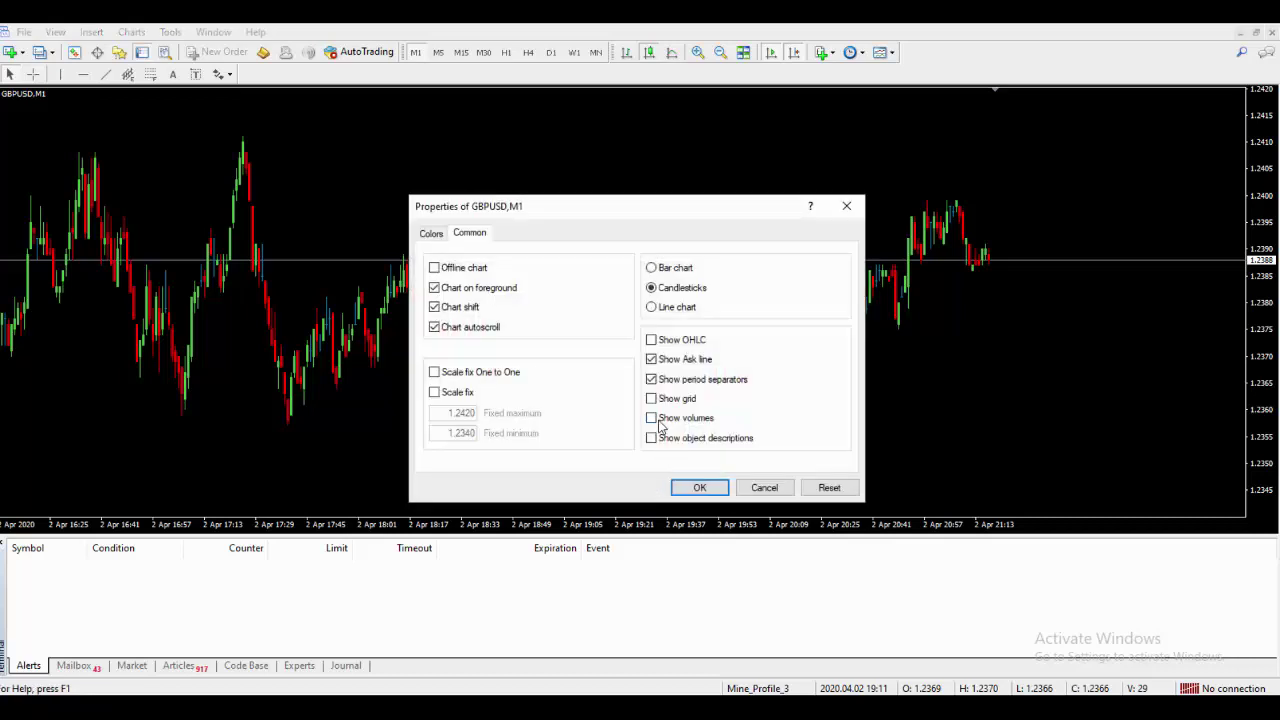
left_click(431, 234)
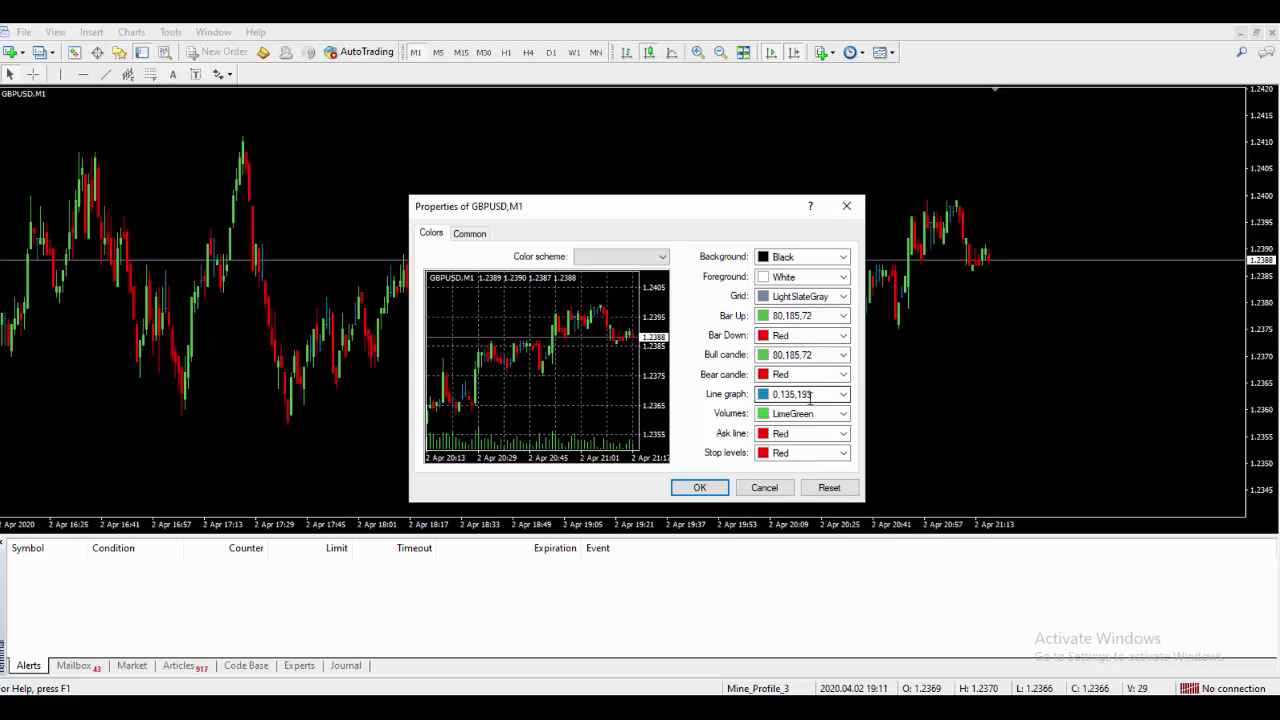
left_click(843, 395)
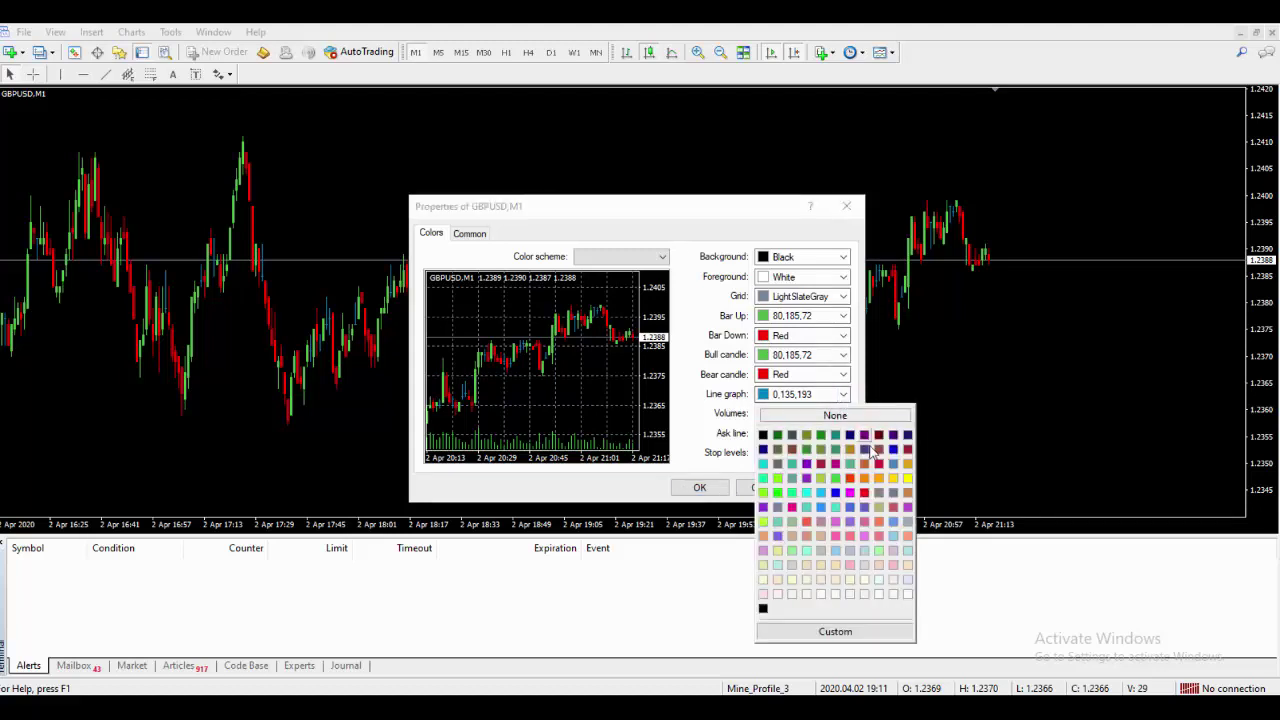
left_click(865, 493)
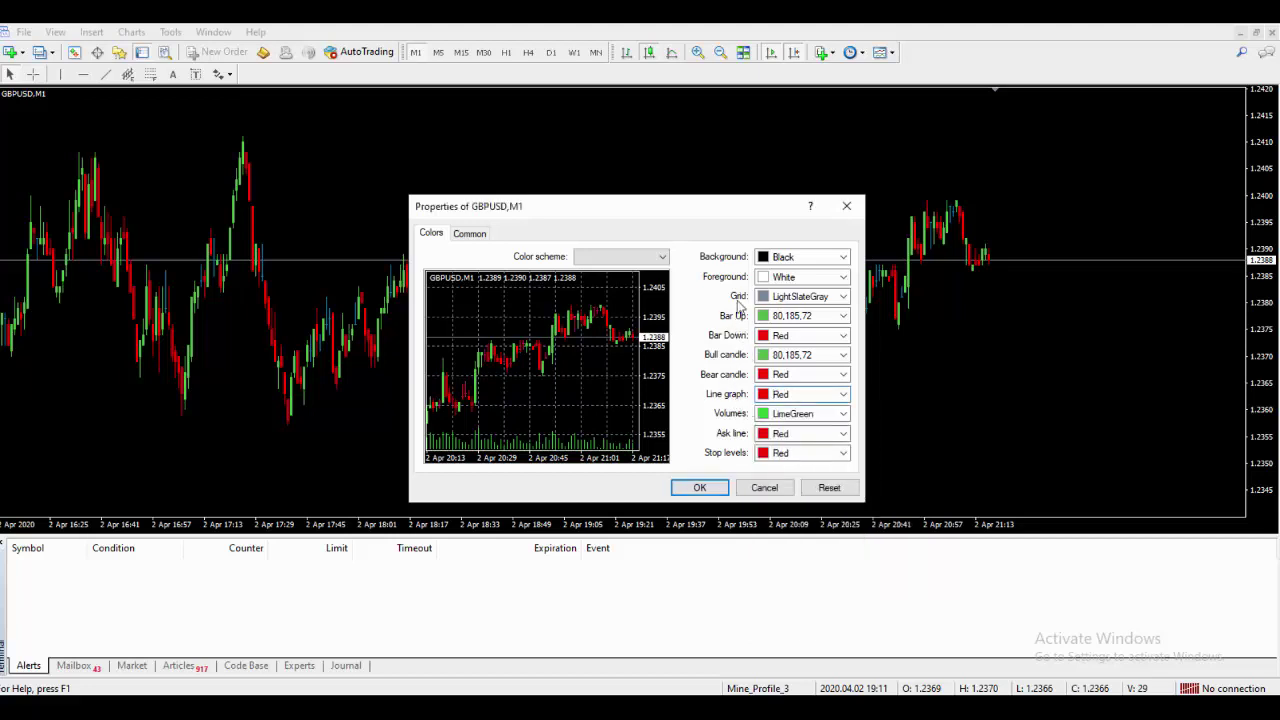
left_click(691, 485)
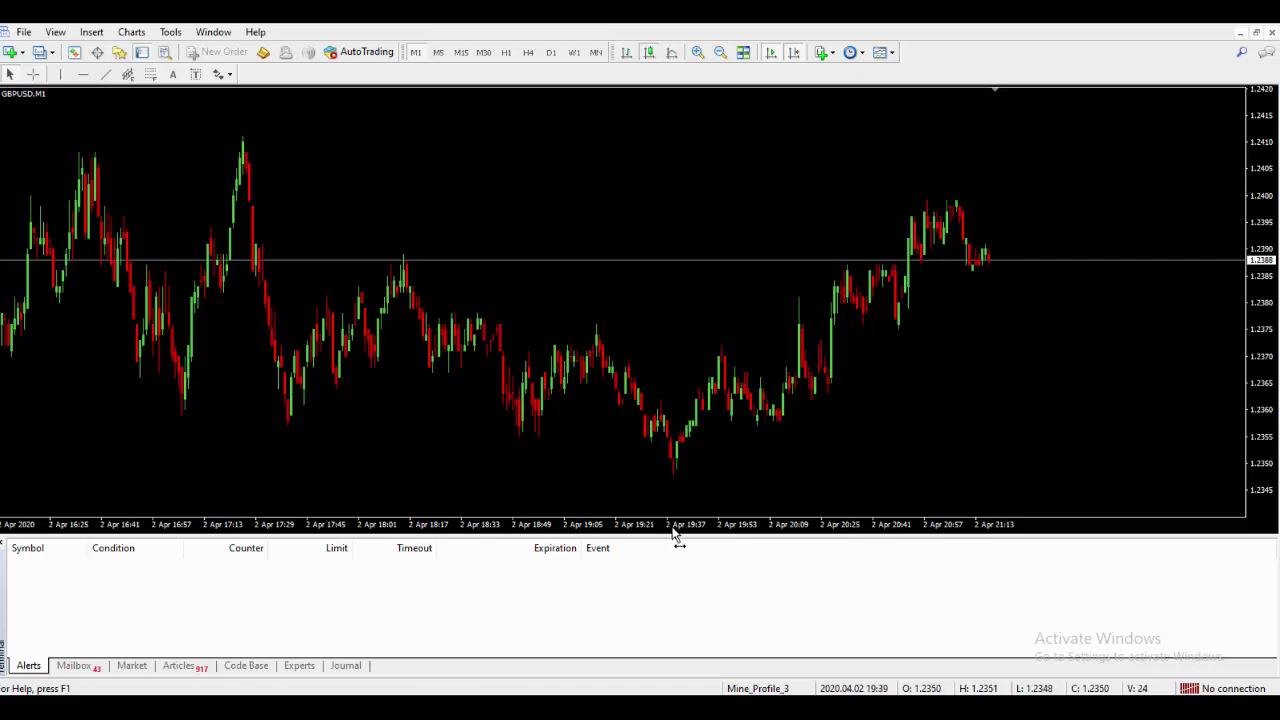
Drag the splitter down to shrink the bottom panel and enlarge the chart area.
left_click_drag(672, 539, 666, 564)
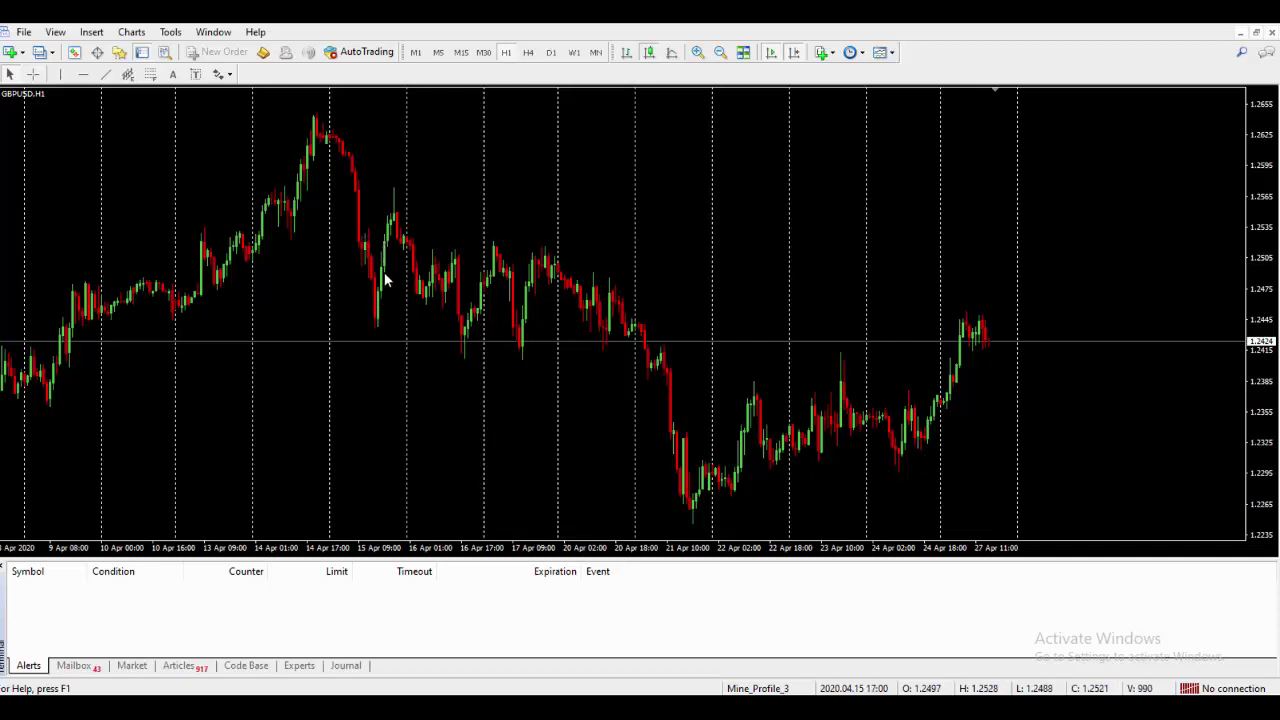
left_click(626, 54)
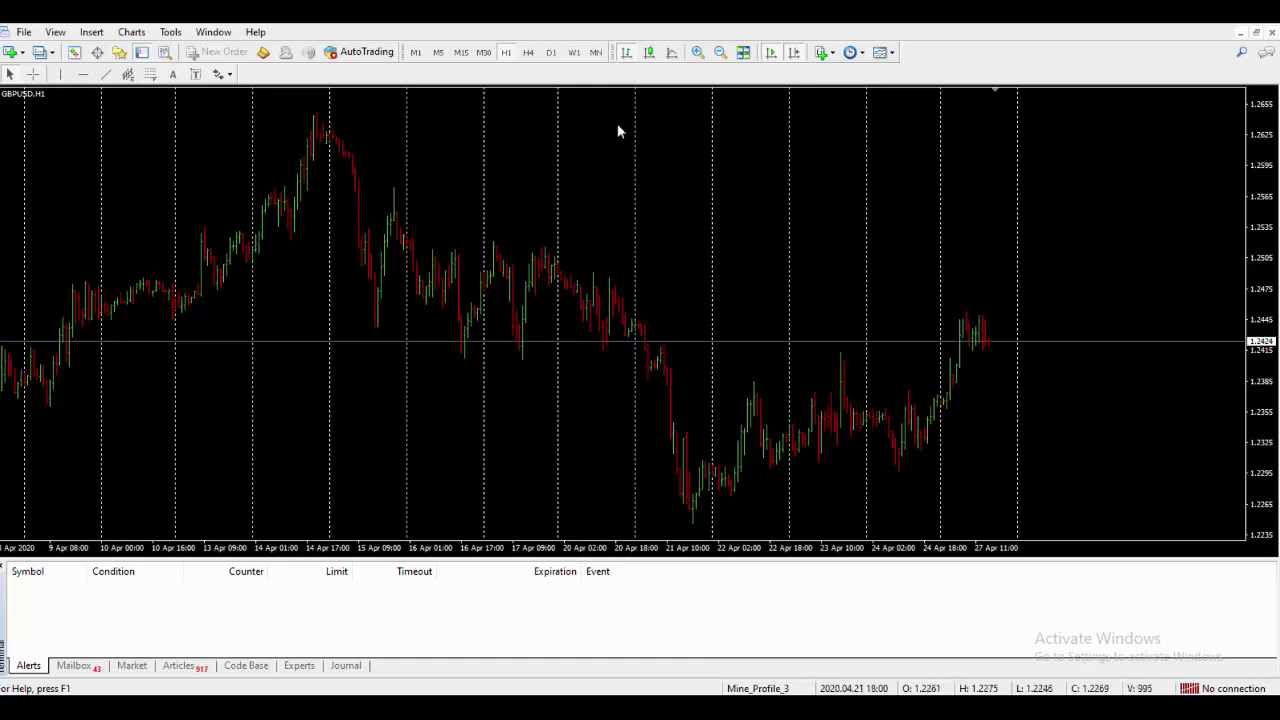
left_click(672, 53)
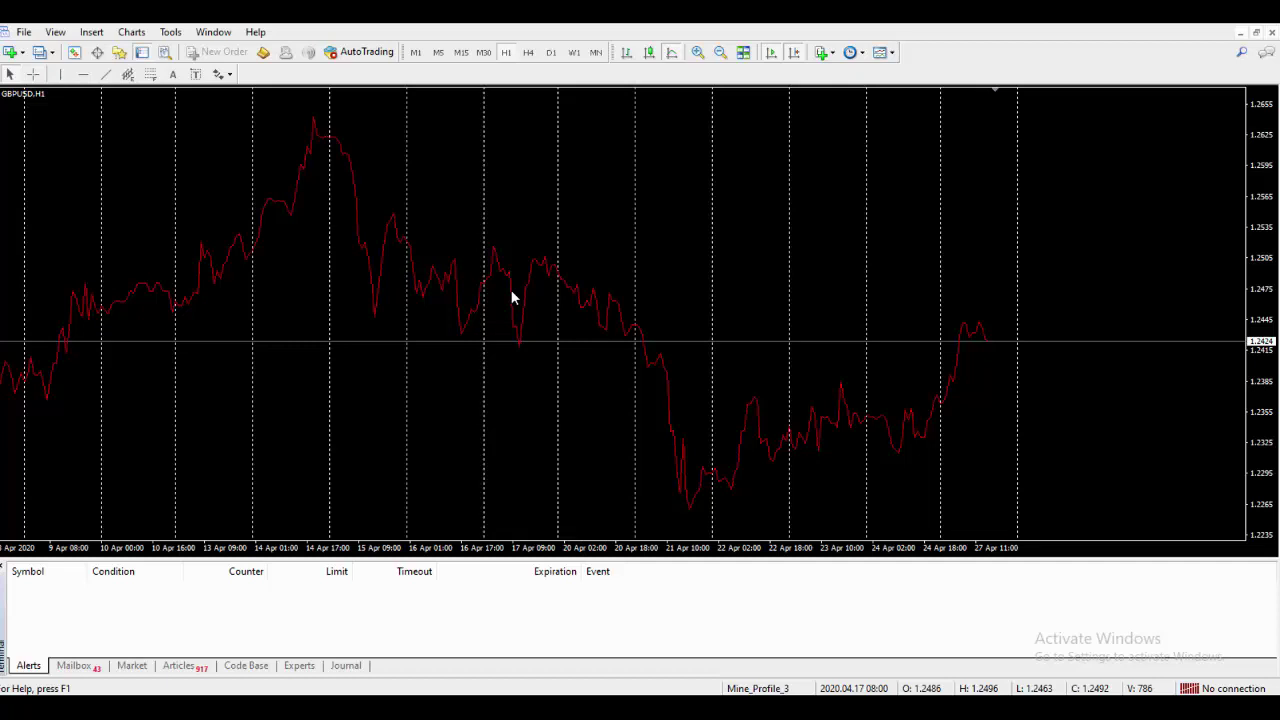
left_click(650, 57)
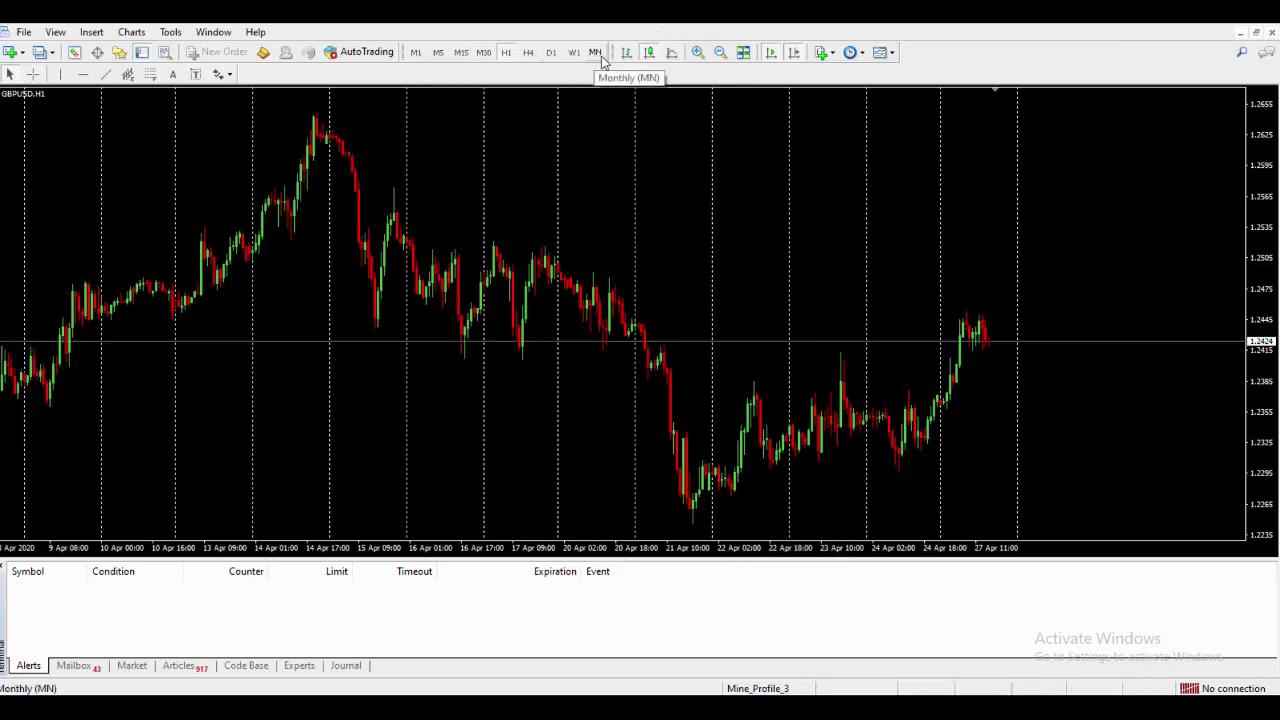
Cycle the chart through H4, D1, MN and H1 timeframes, settling on H4.
left_click(527, 54)
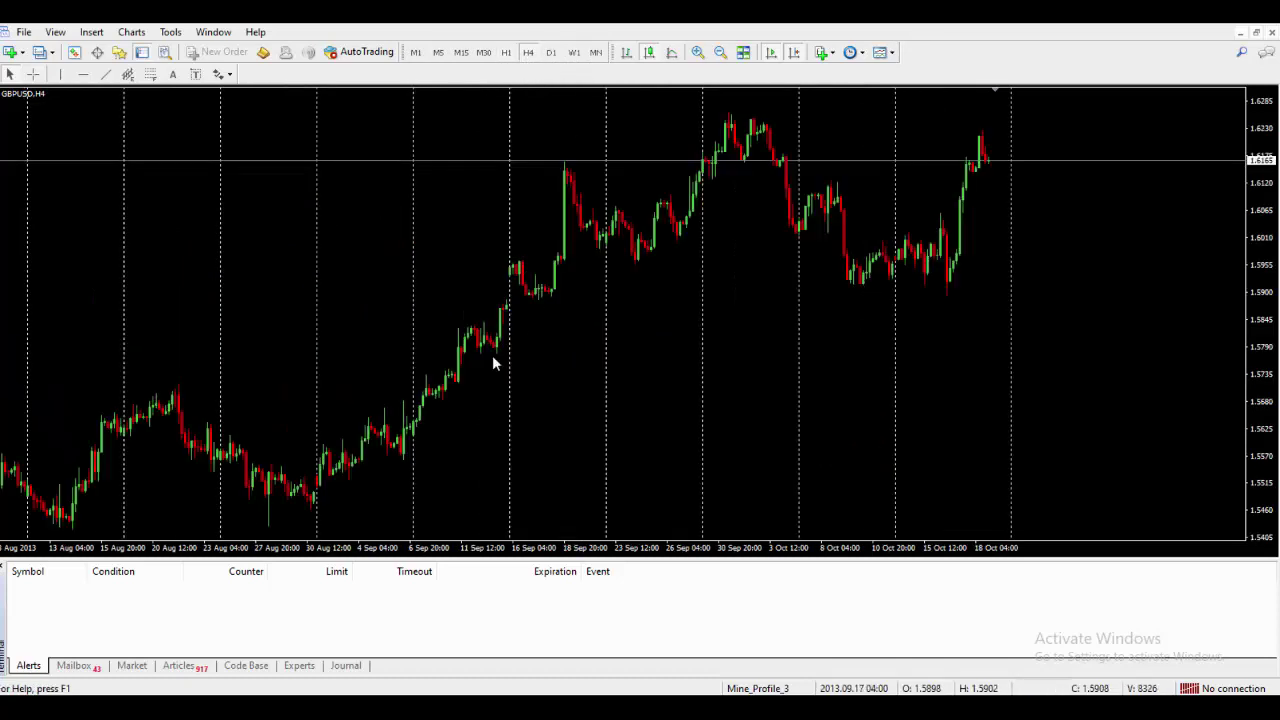
left_click(556, 57)
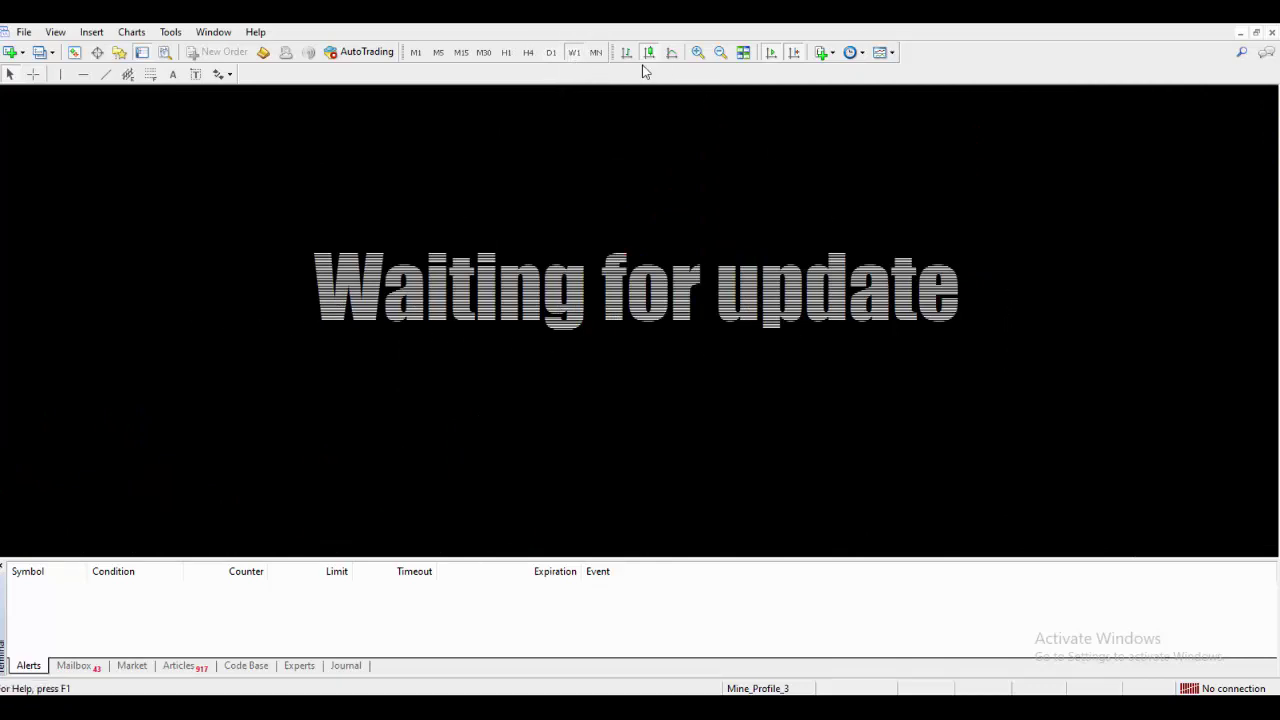
left_click(596, 52)
left_click(506, 52)
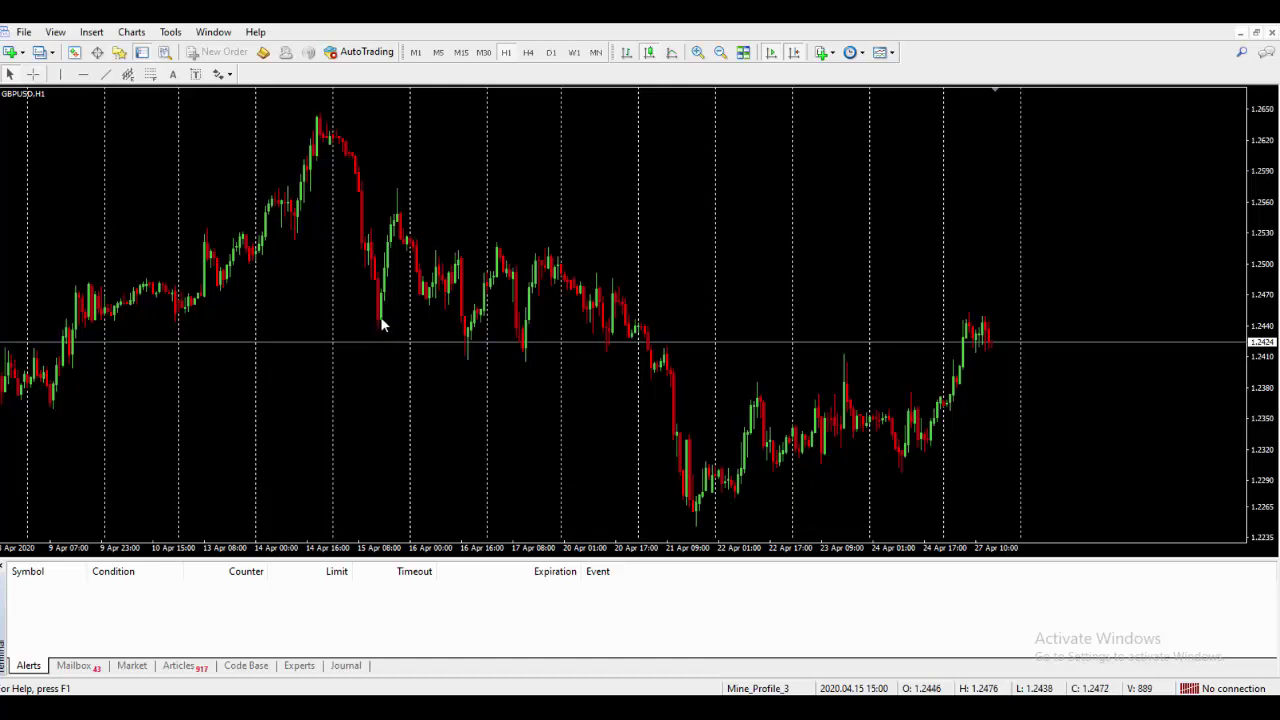
mouse_move(377, 316)
left_click(528, 52)
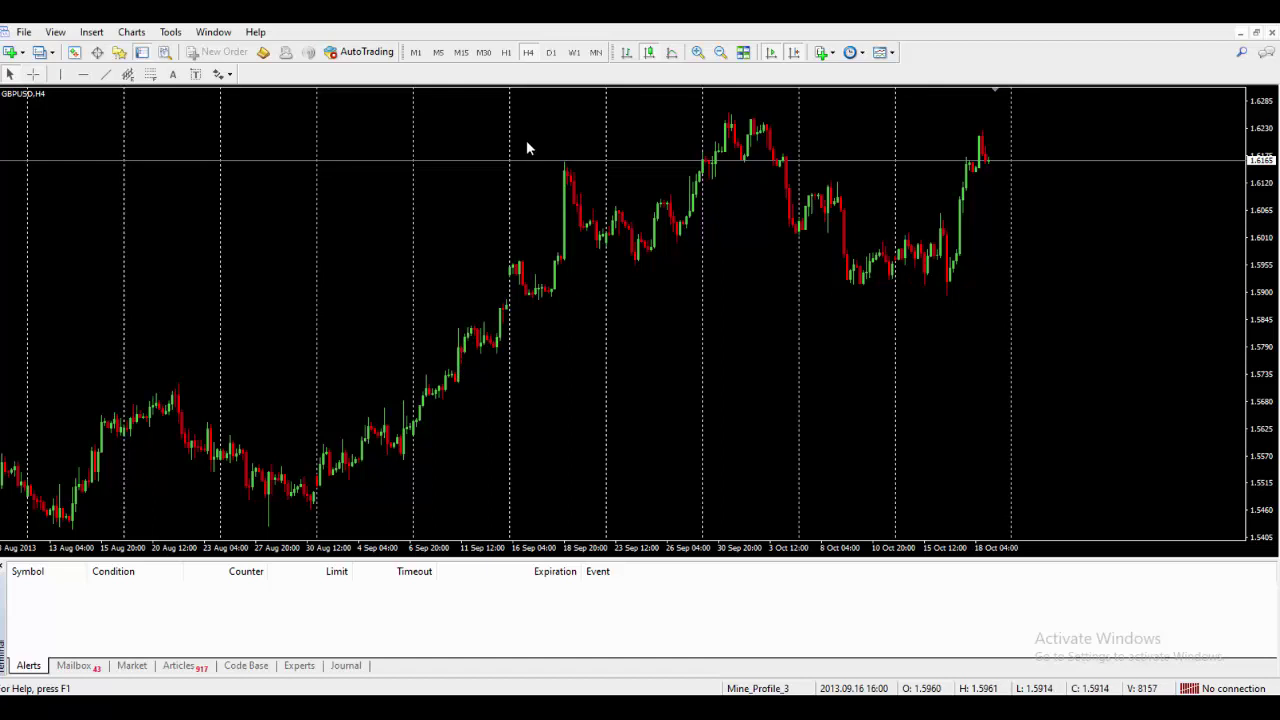
left_click(551, 53)
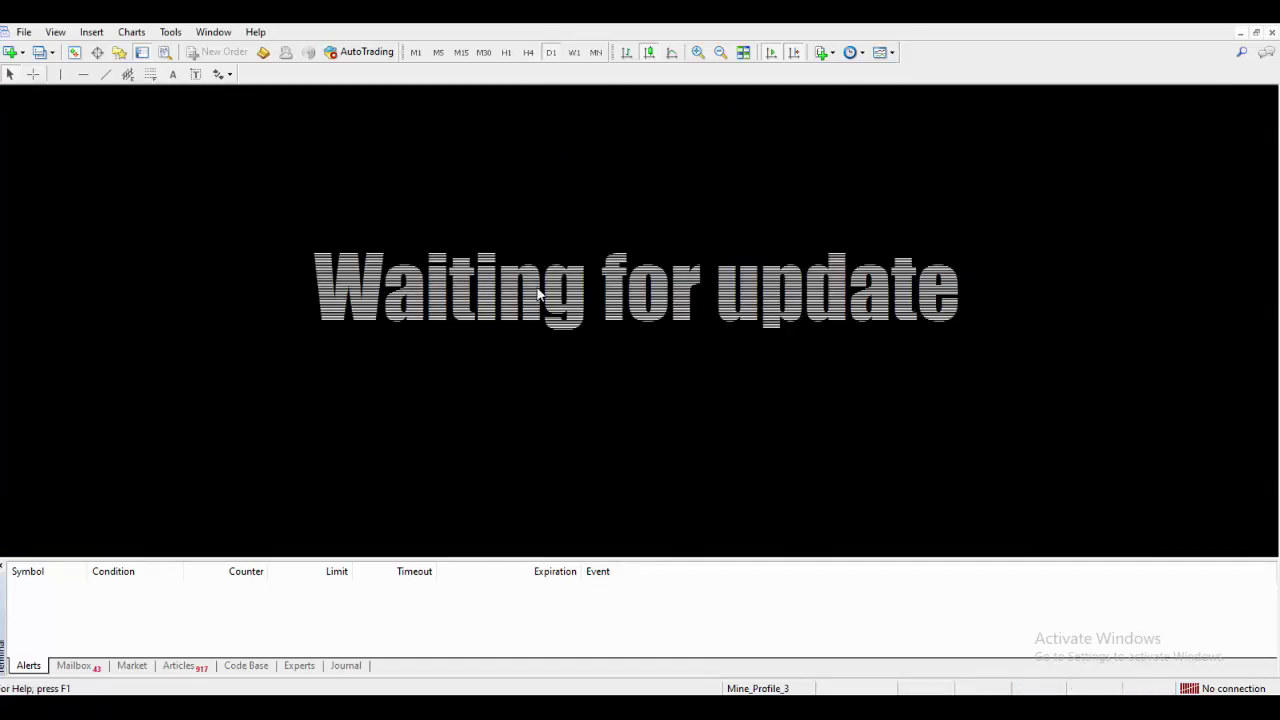
left_click(529, 53)
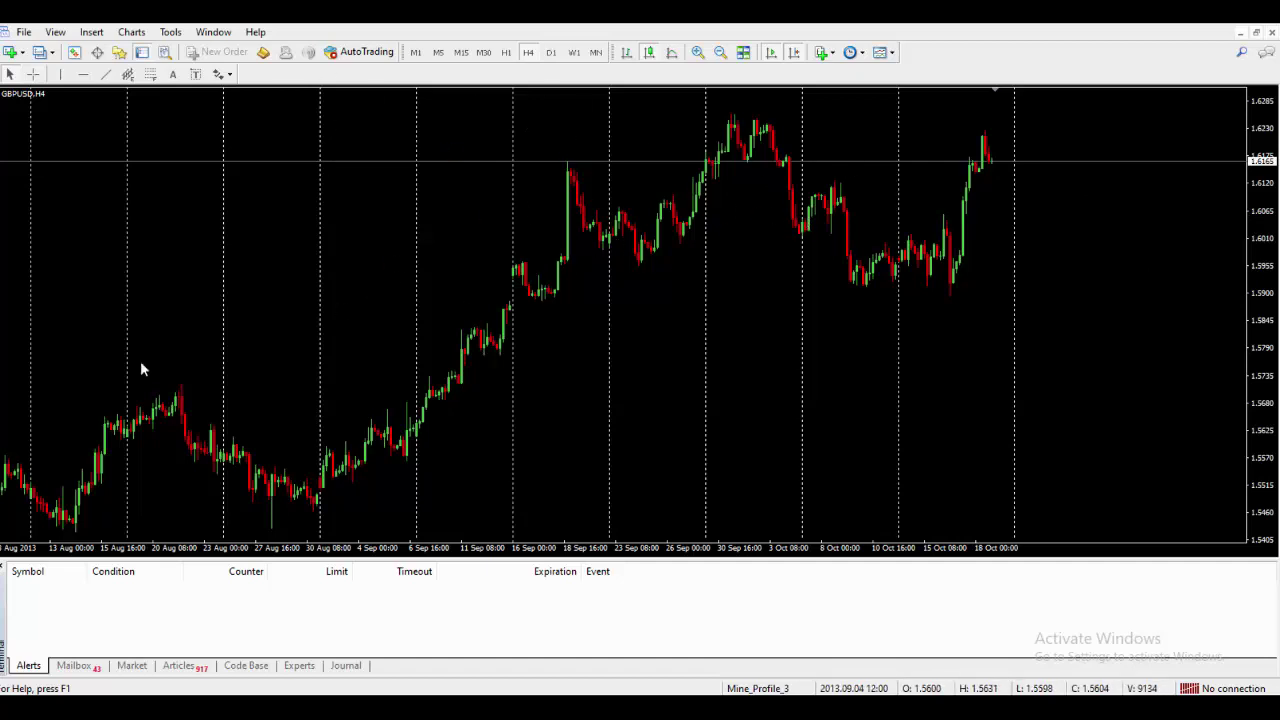
Zoom in once, out three steps, then in twice for fewer, wider candles.
left_click(697, 53)
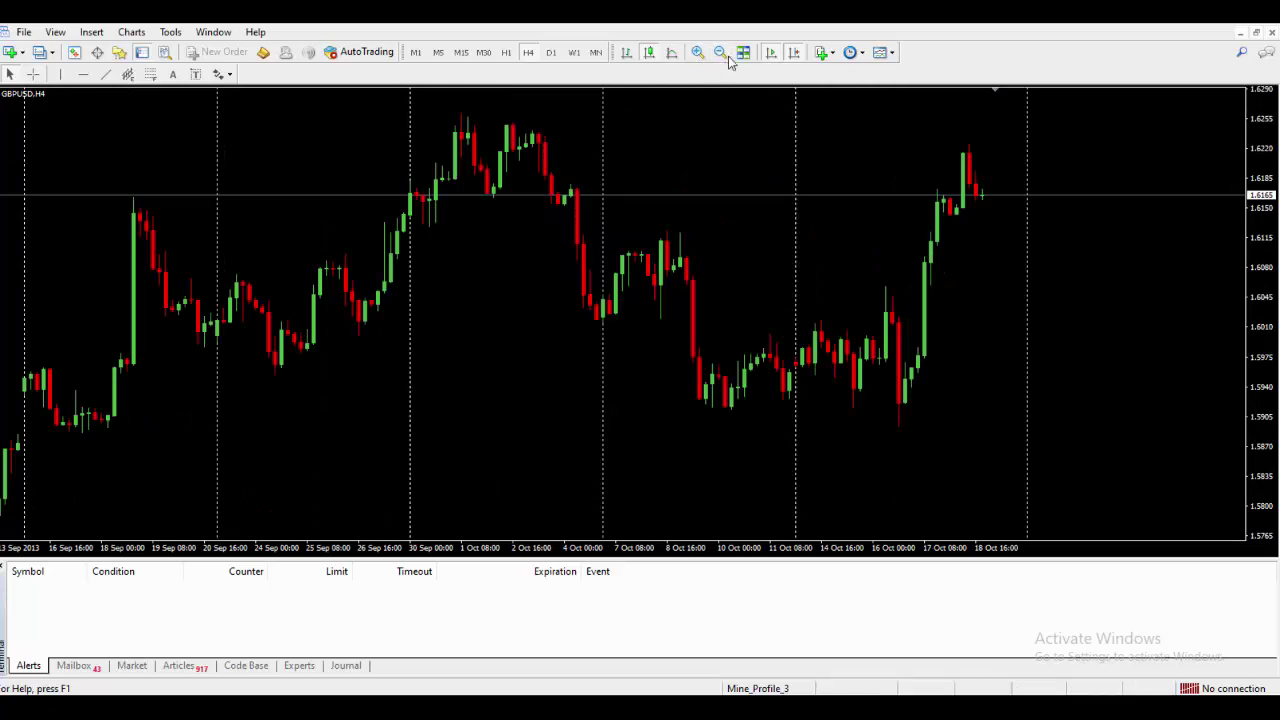
left_click(720, 53)
left_click(720, 53)
left_click(720, 53)
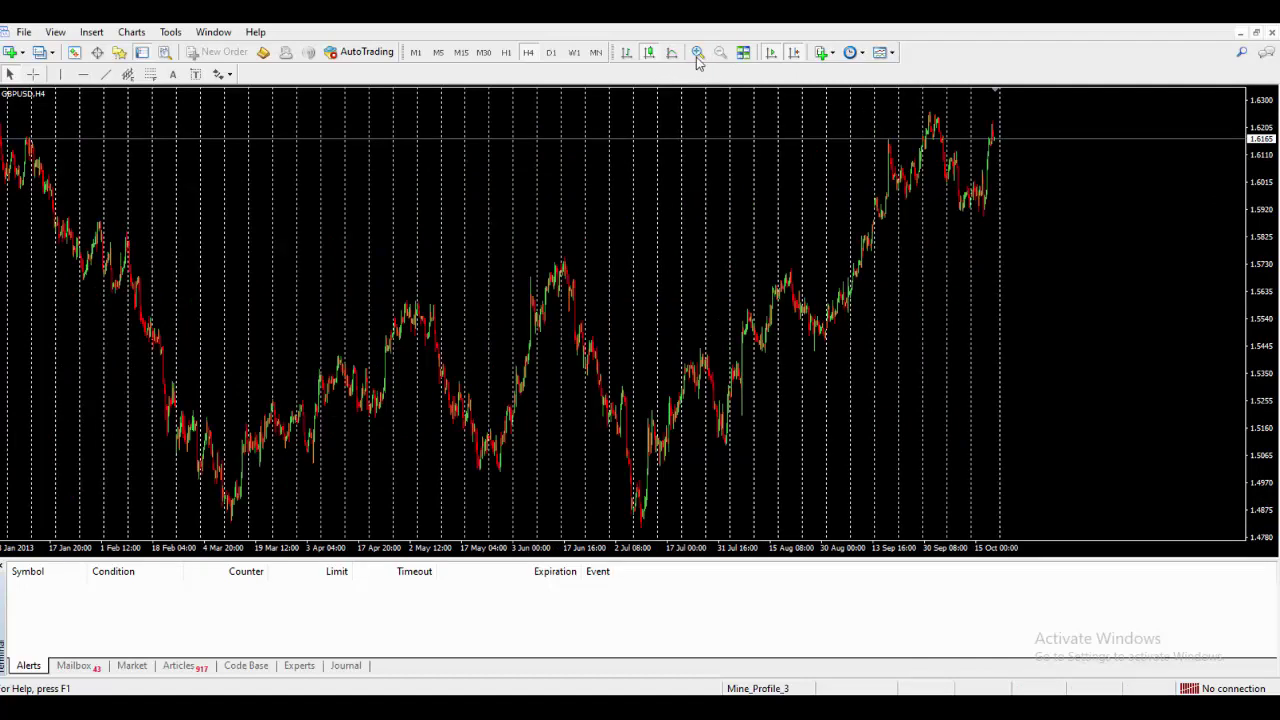
left_click(697, 52)
left_click(697, 52)
left_click(697, 52)
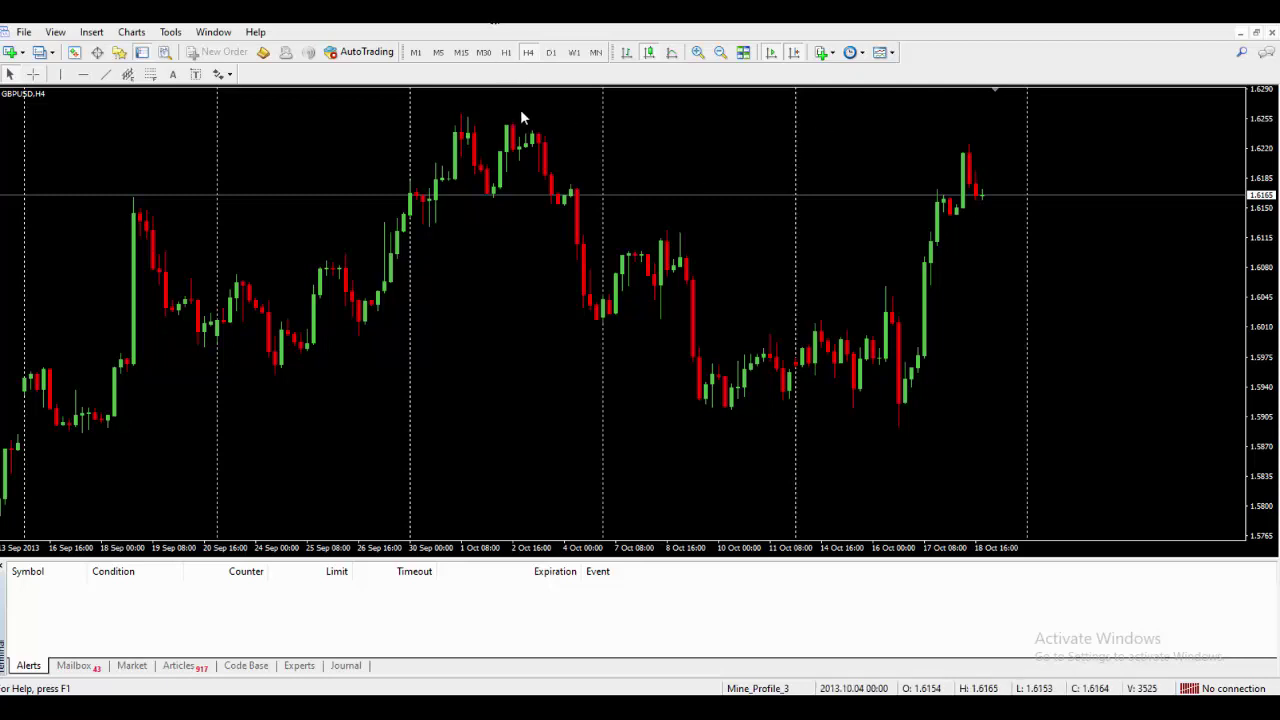
left_click(627, 58)
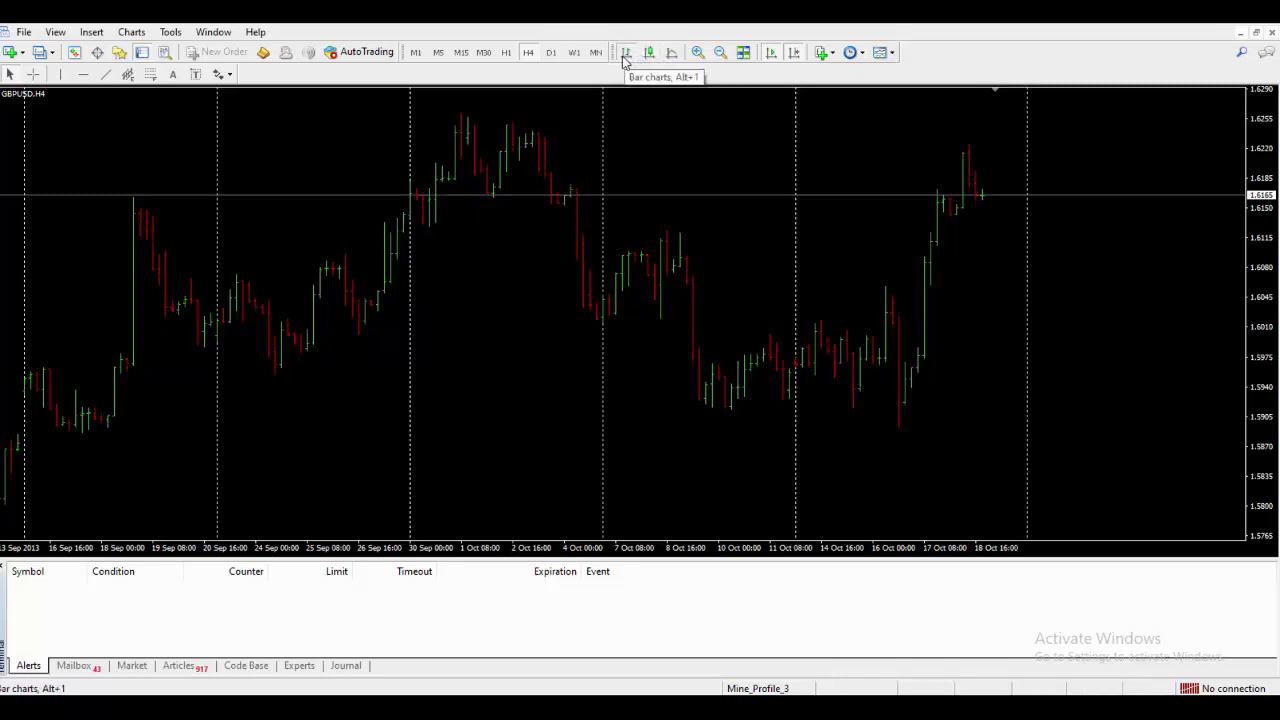
left_click(653, 59)
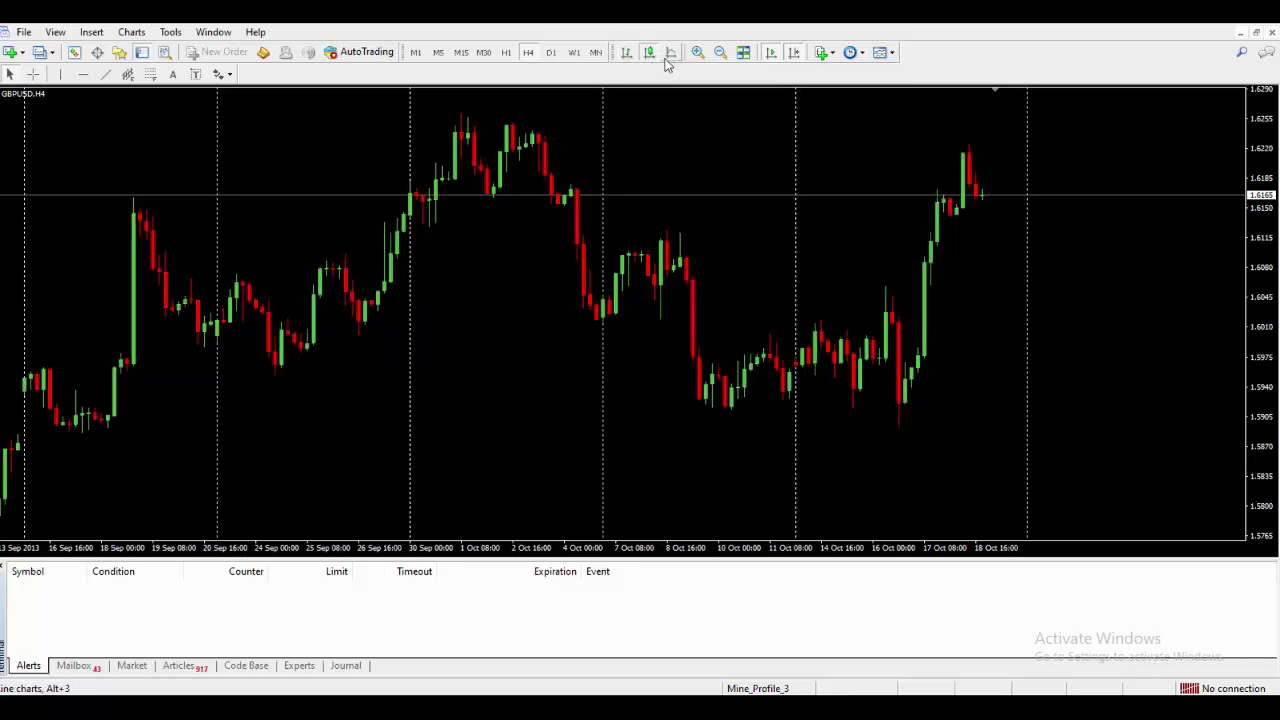
left_click(670, 55)
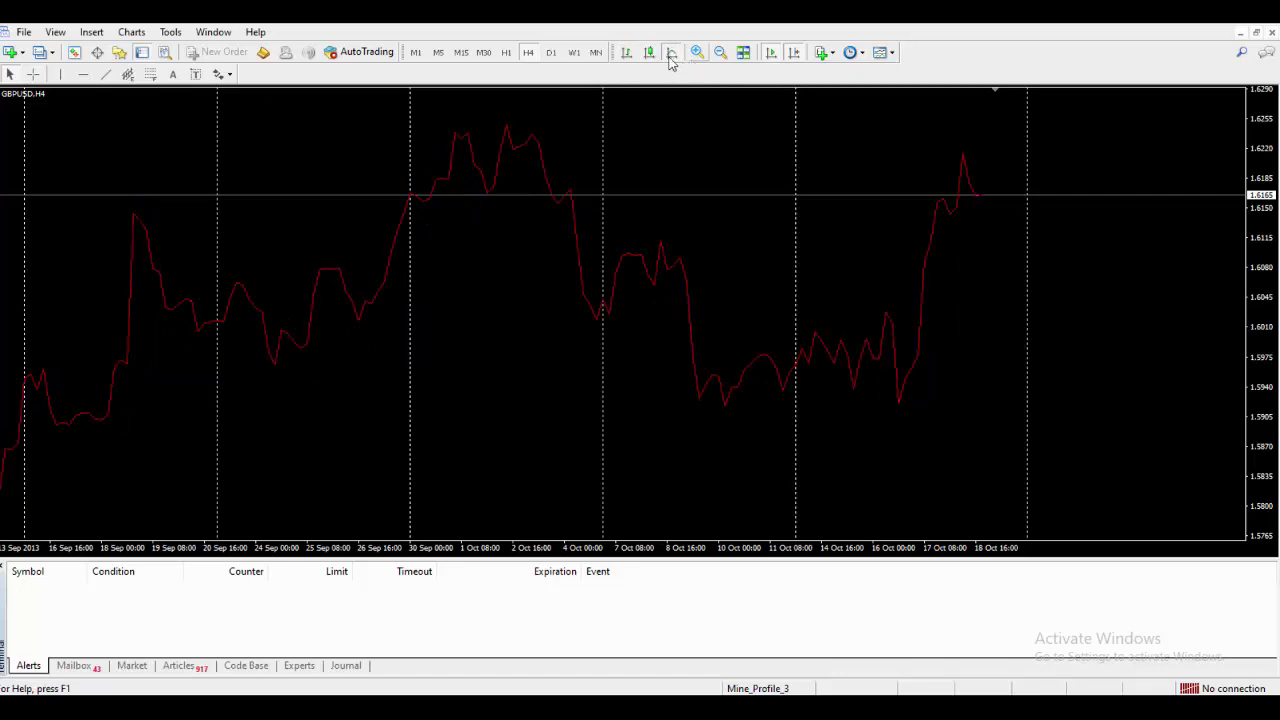
left_click(651, 55)
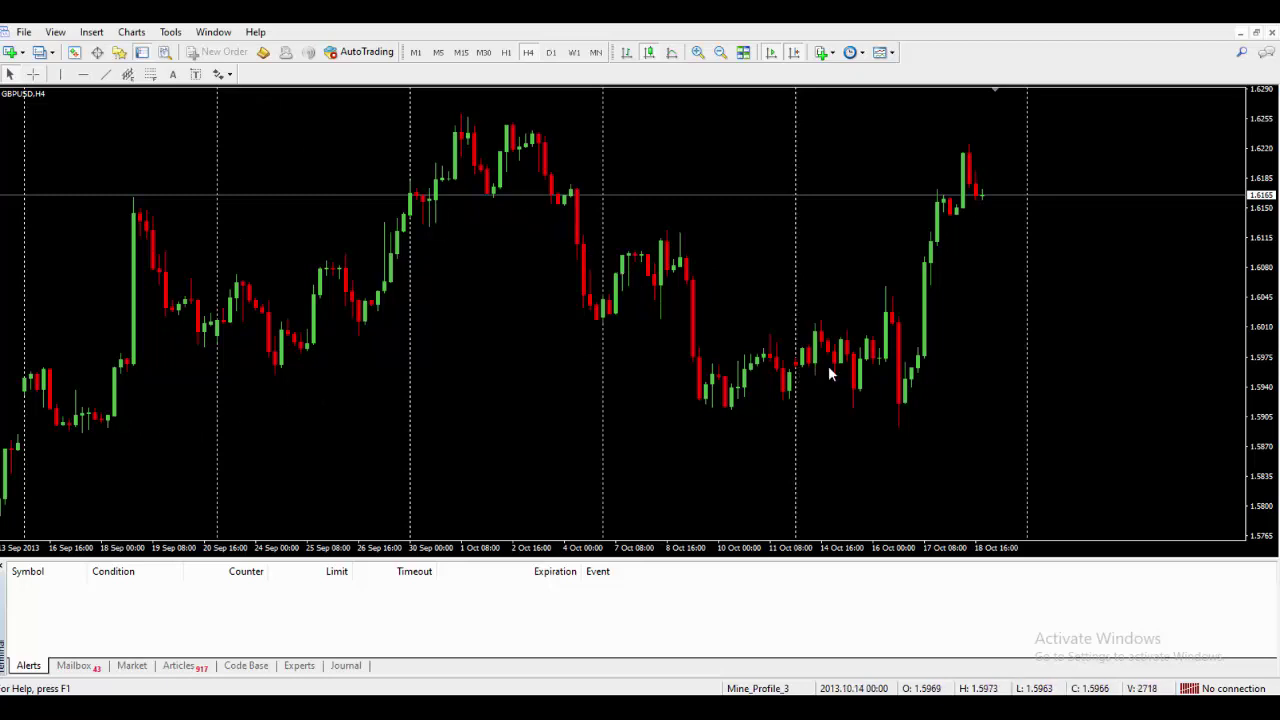
Toggle AutoTrading off, back on, and finally off again.
left_click(359, 59)
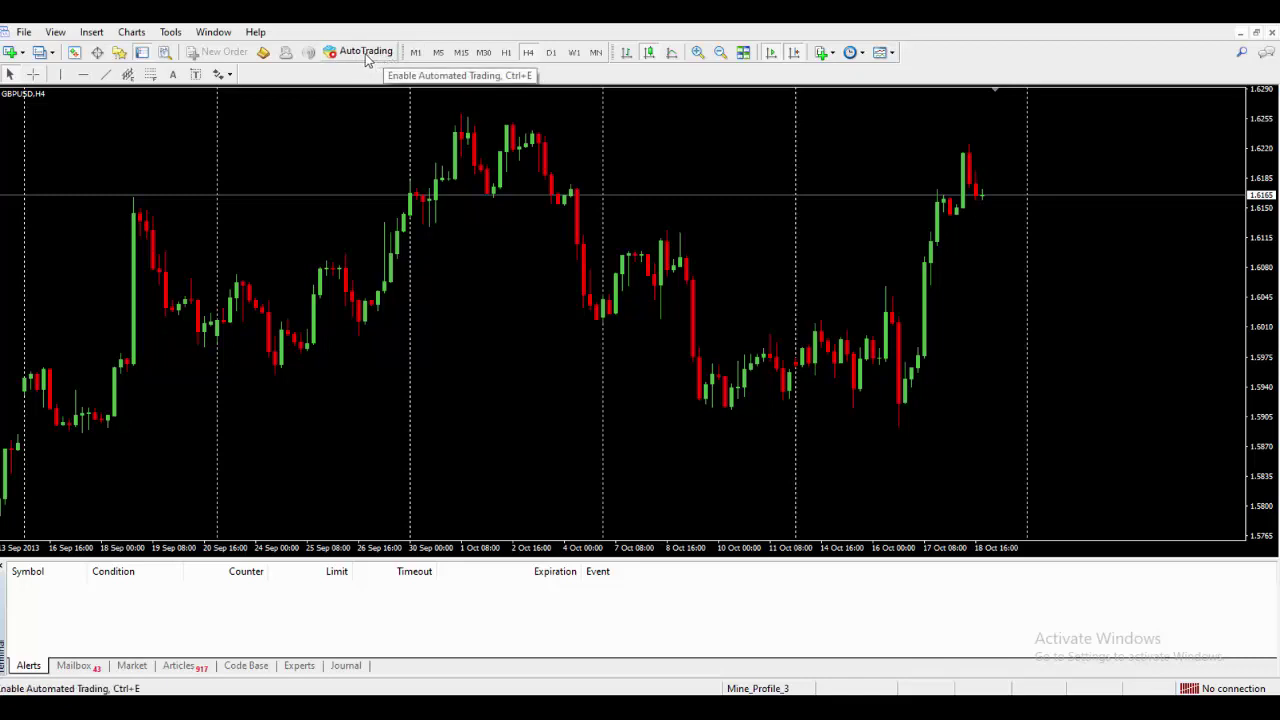
left_click(366, 59)
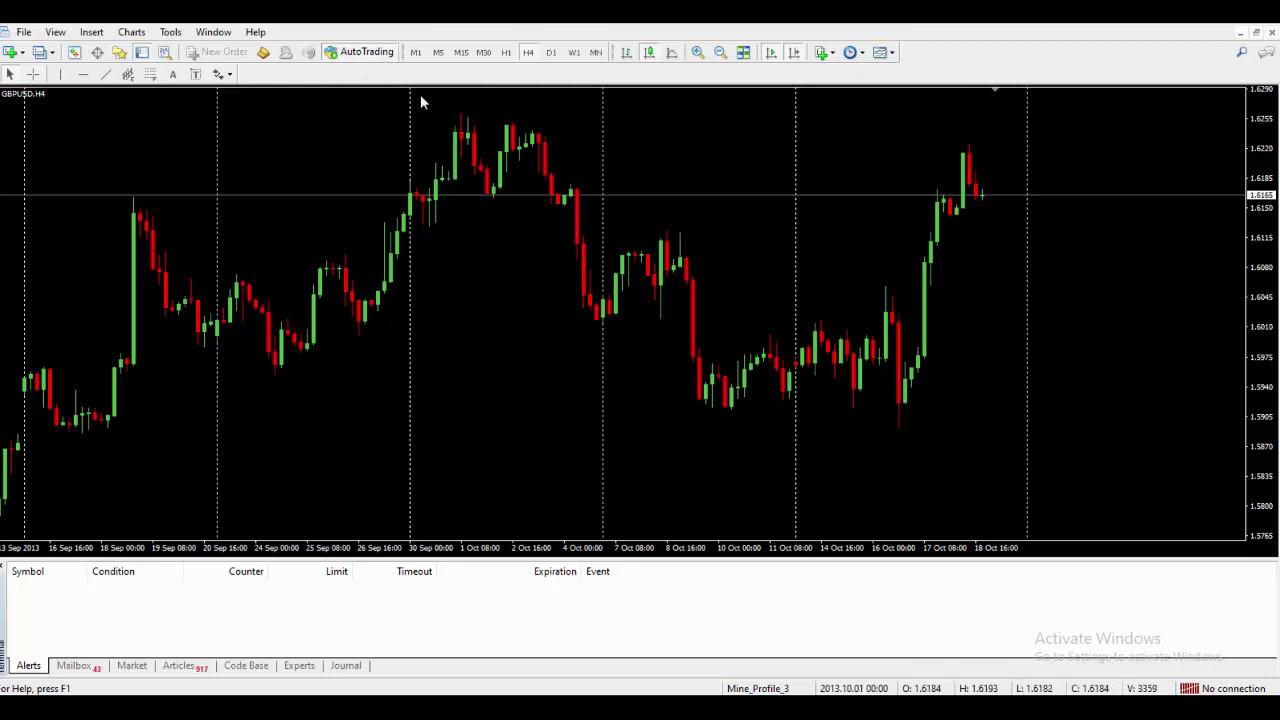
left_click(360, 57)
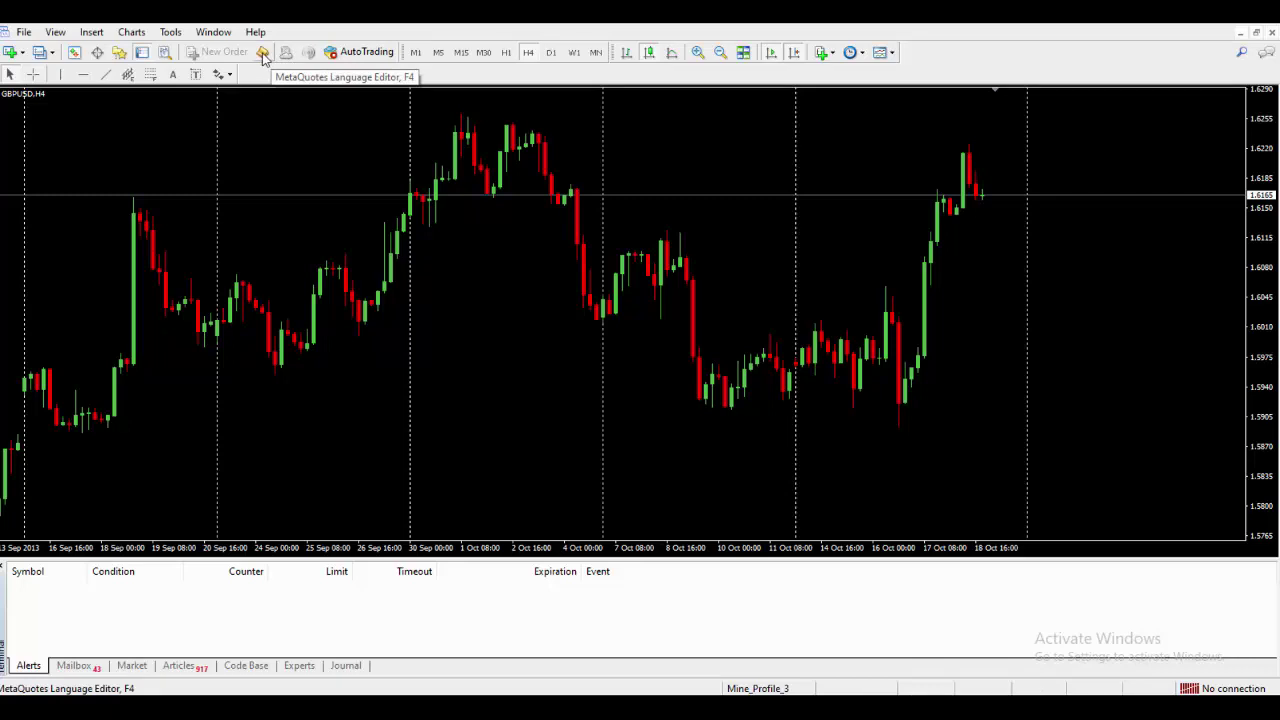
left_click(263, 54)
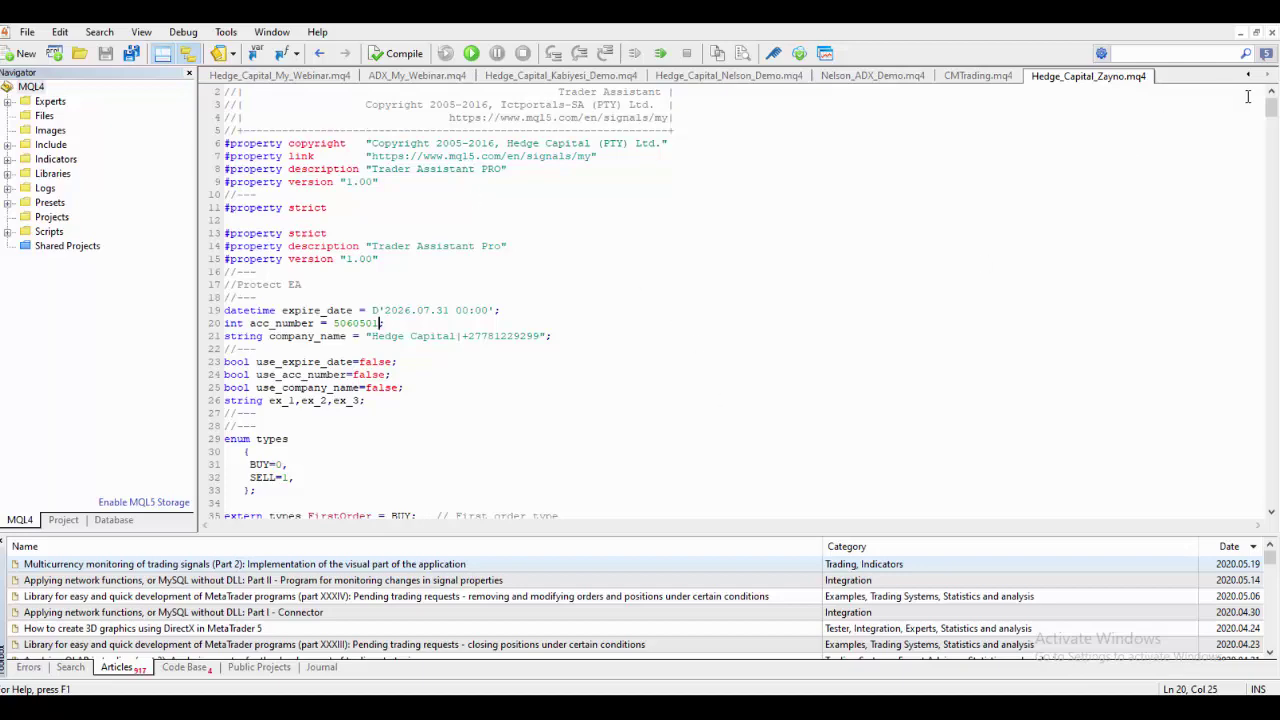
left_click_drag(1270, 112, 1210, 480)
left_click(1239, 34)
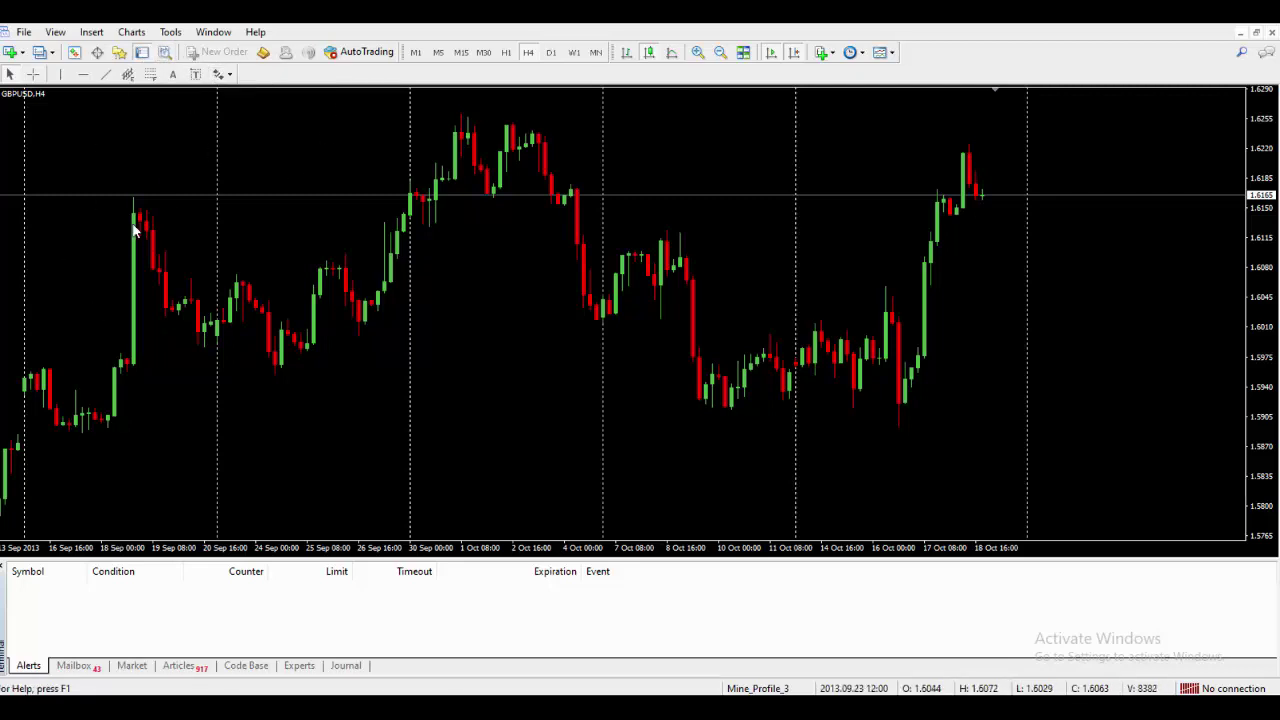
left_click(4, 571)
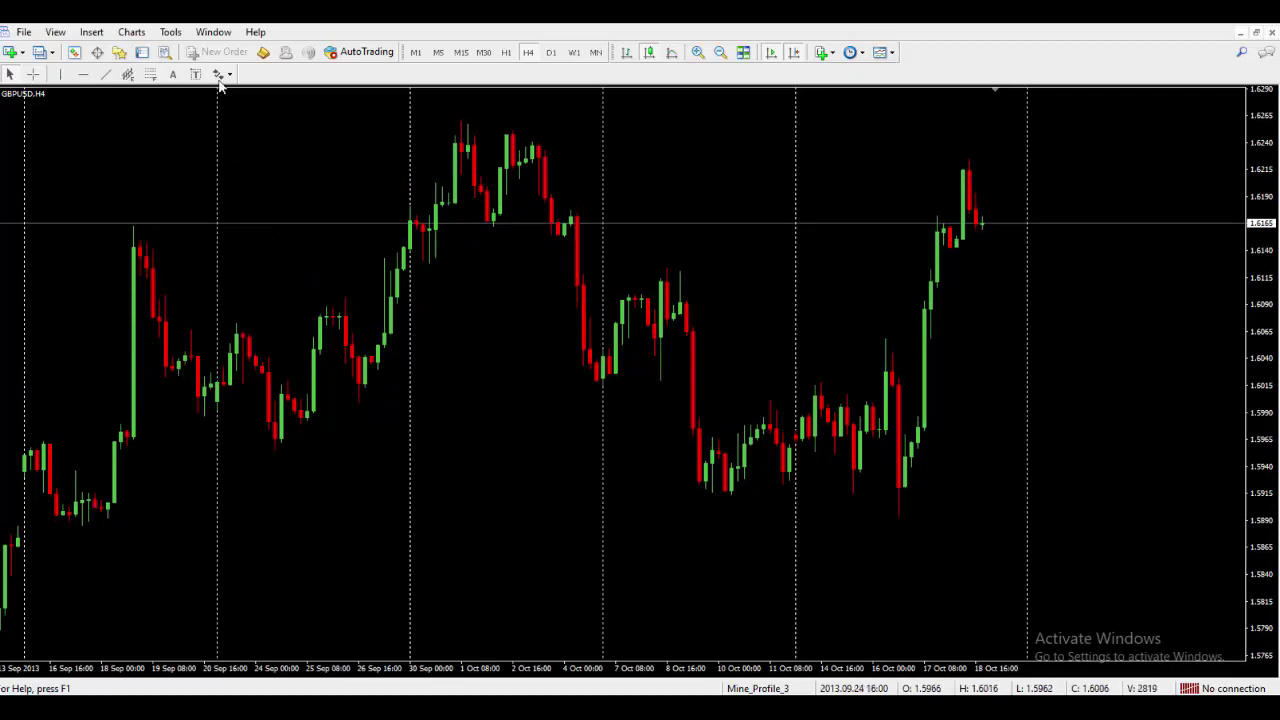
left_click(142, 54)
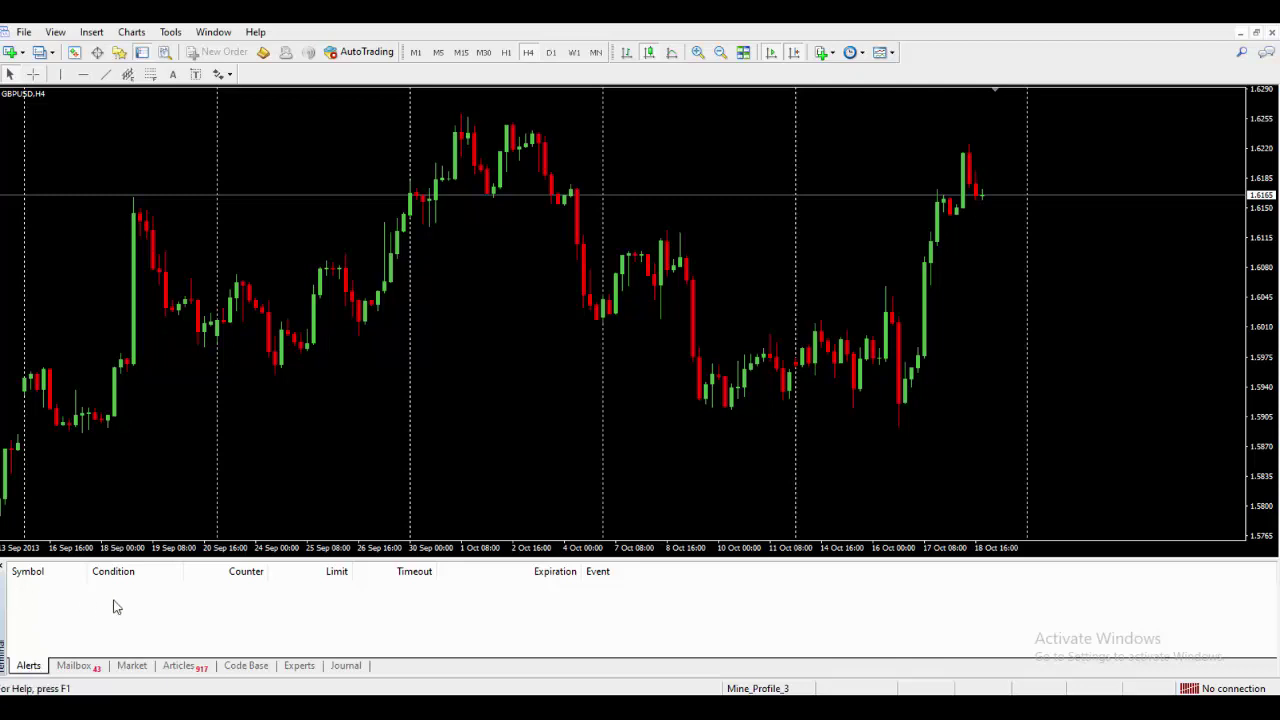
Read the first Warning message in the Terminal's Mailbox.
left_click(72, 667)
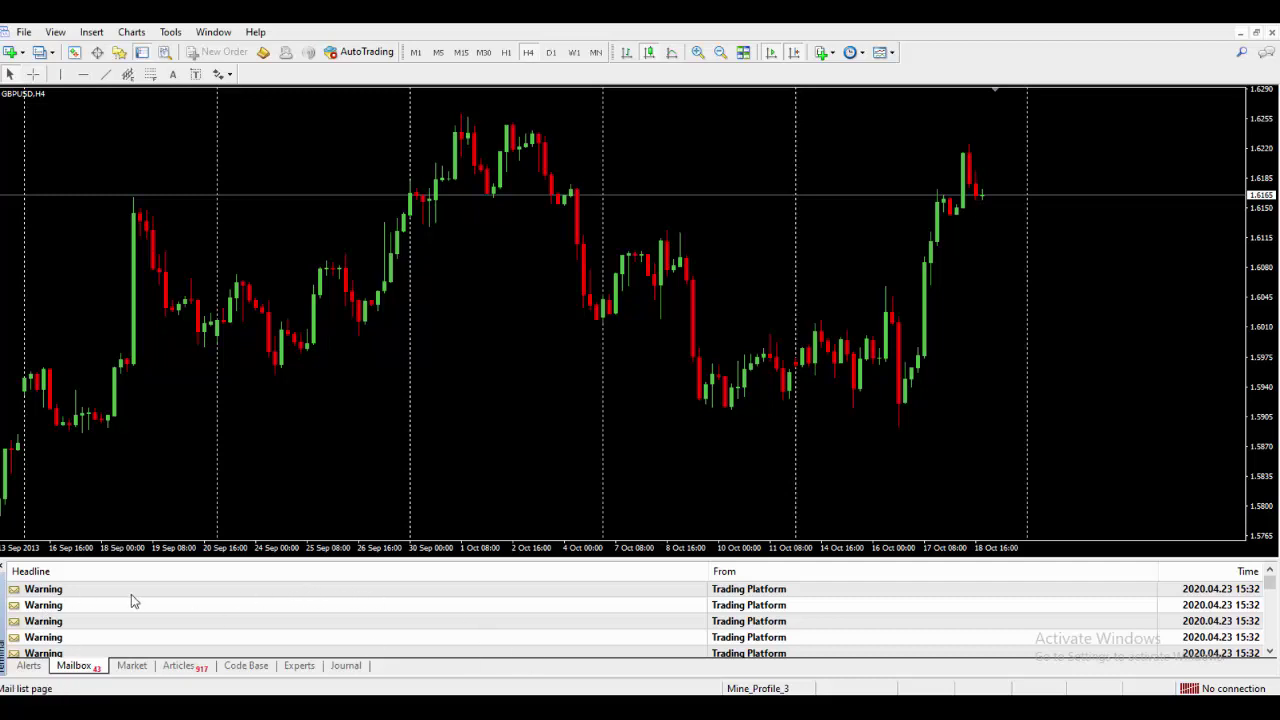
double_click(44, 590)
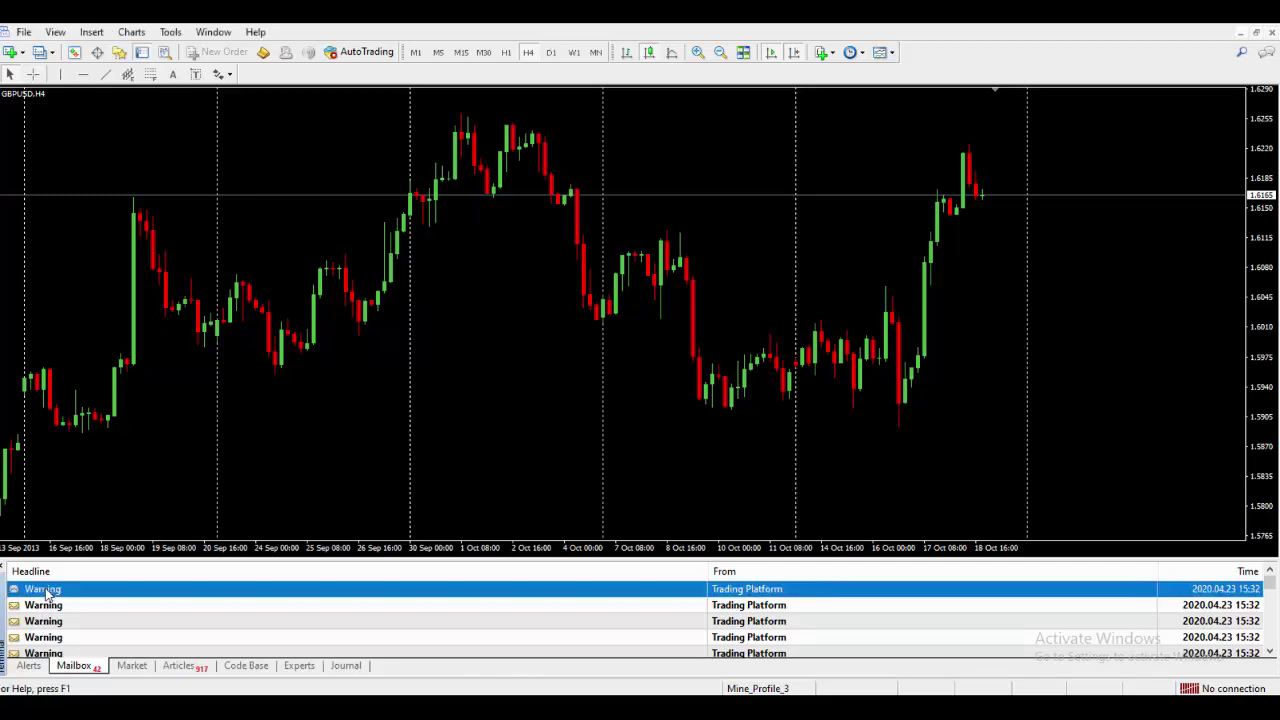
left_click(44, 590)
Browse Market, the MySQL network functions Part II article and Code Base, ending on Experts.
left_click(129, 669)
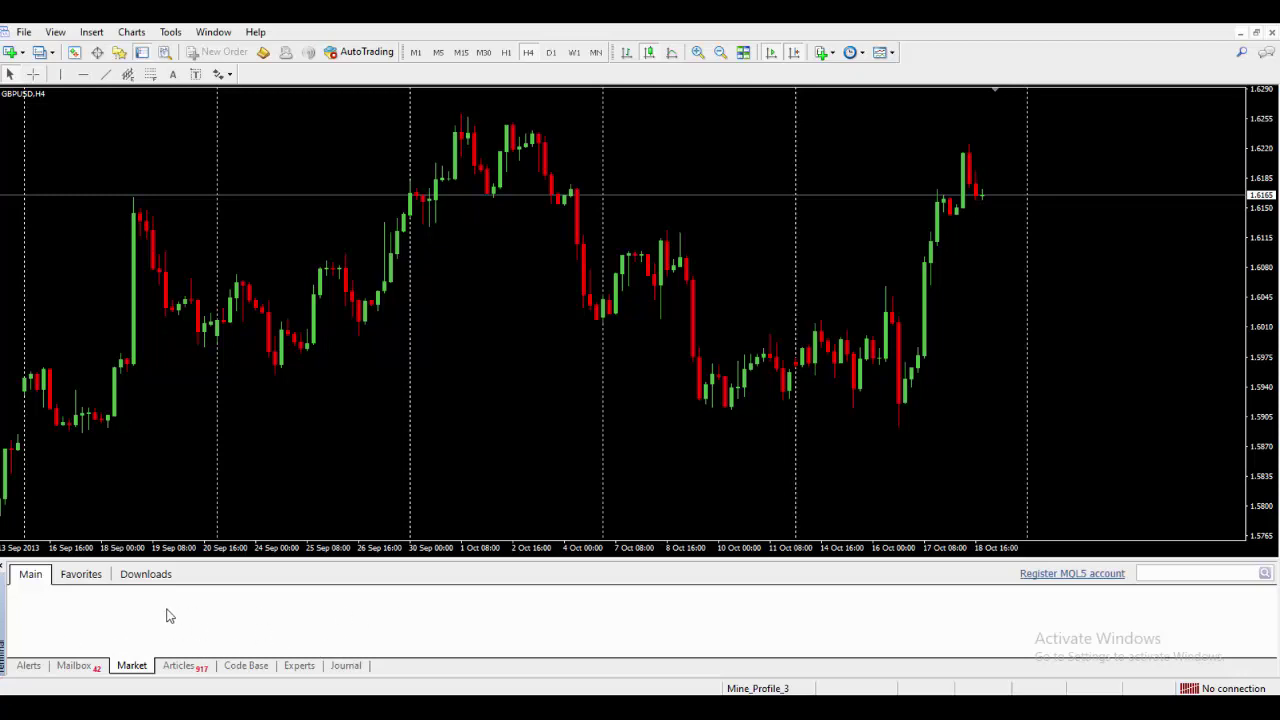
left_click(197, 670)
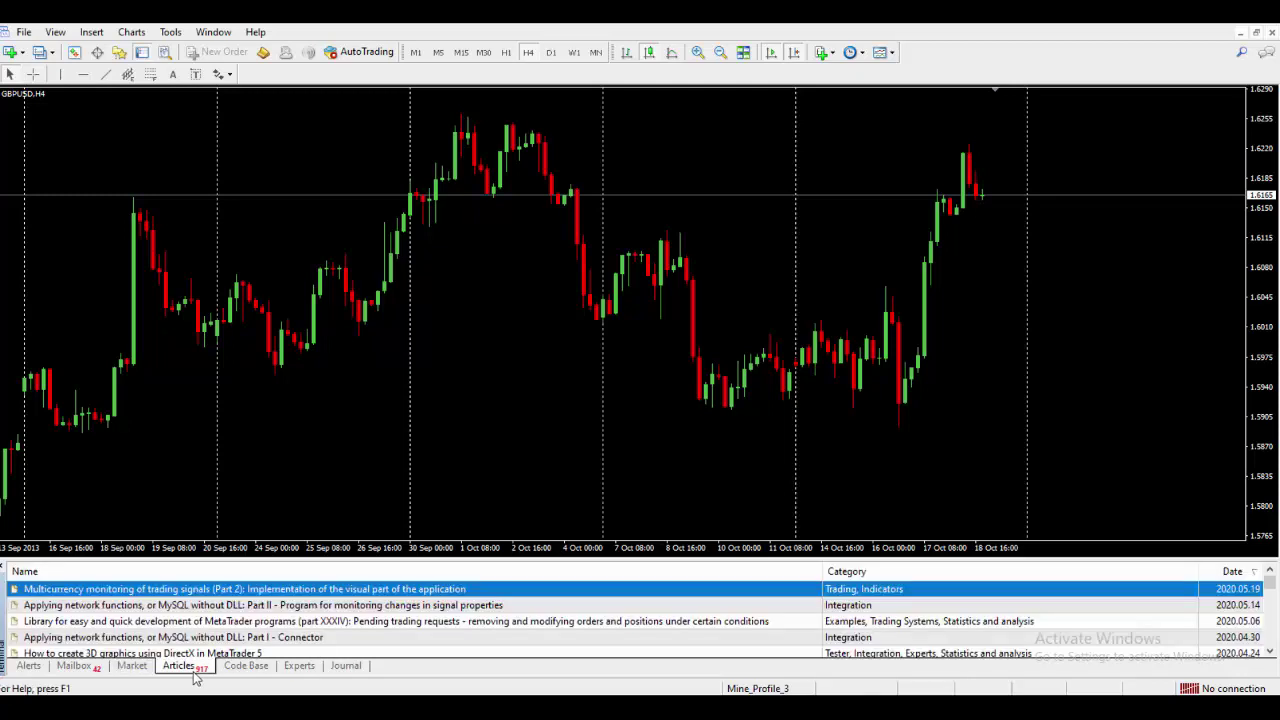
left_click(227, 607)
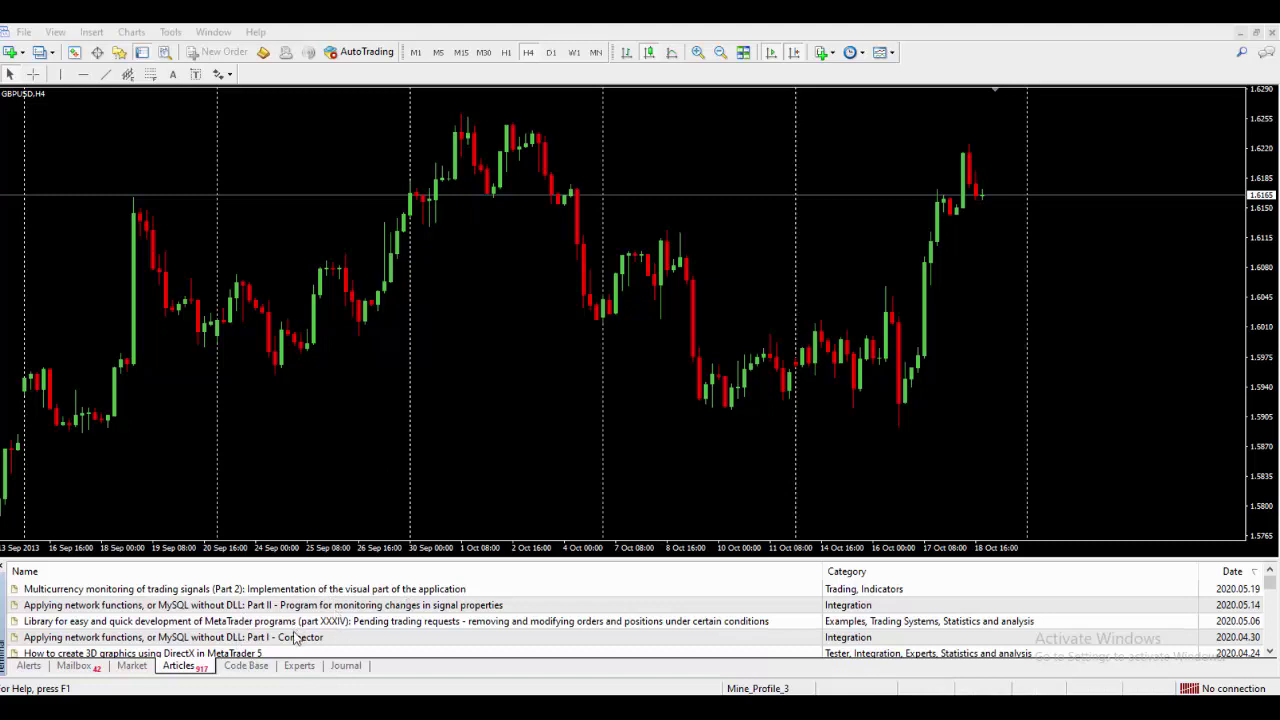
left_click(249, 667)
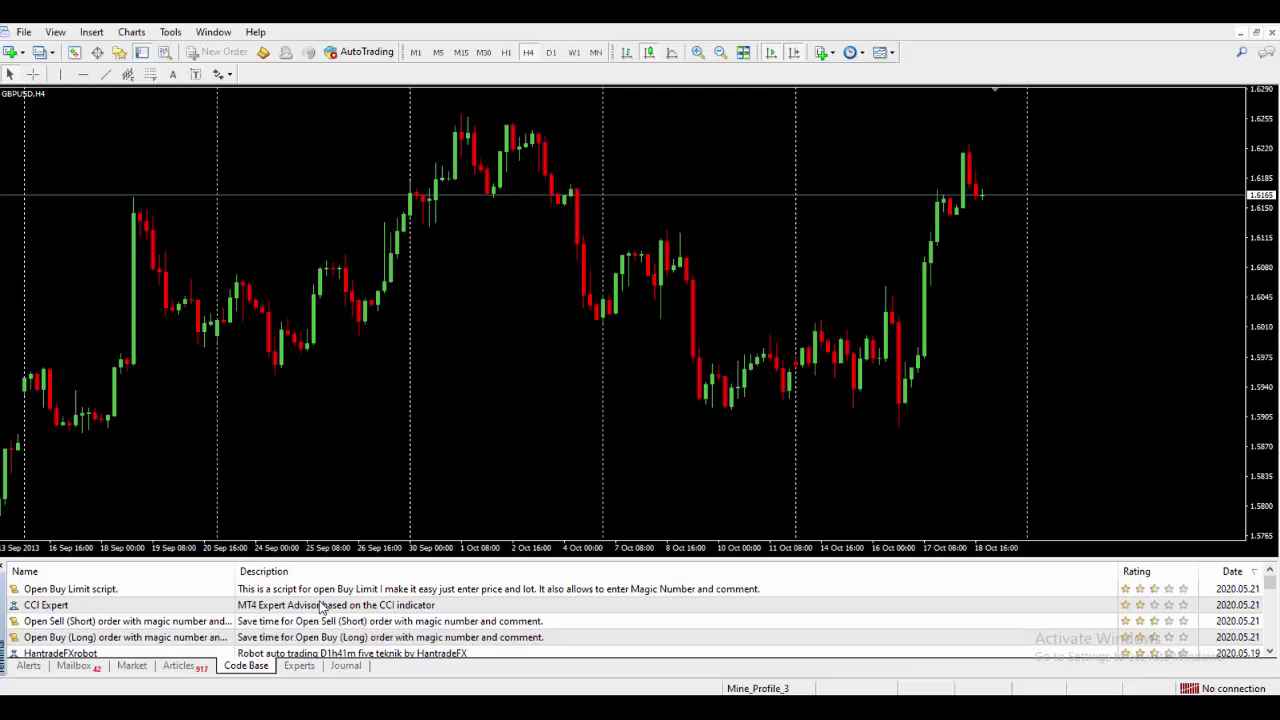
left_click(300, 665)
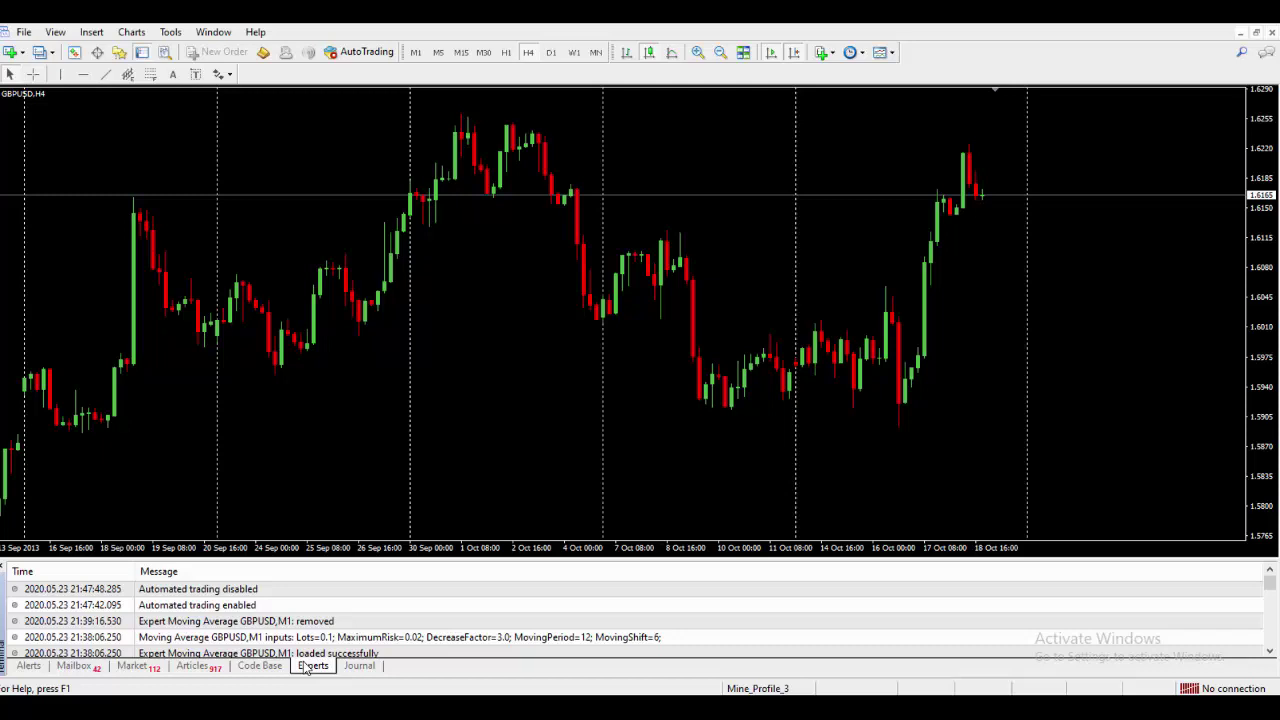
Review the Experts and Journal logs, hide and reshow the Terminal, then return to Alerts.
left_click(305, 668)
left_click(360, 666)
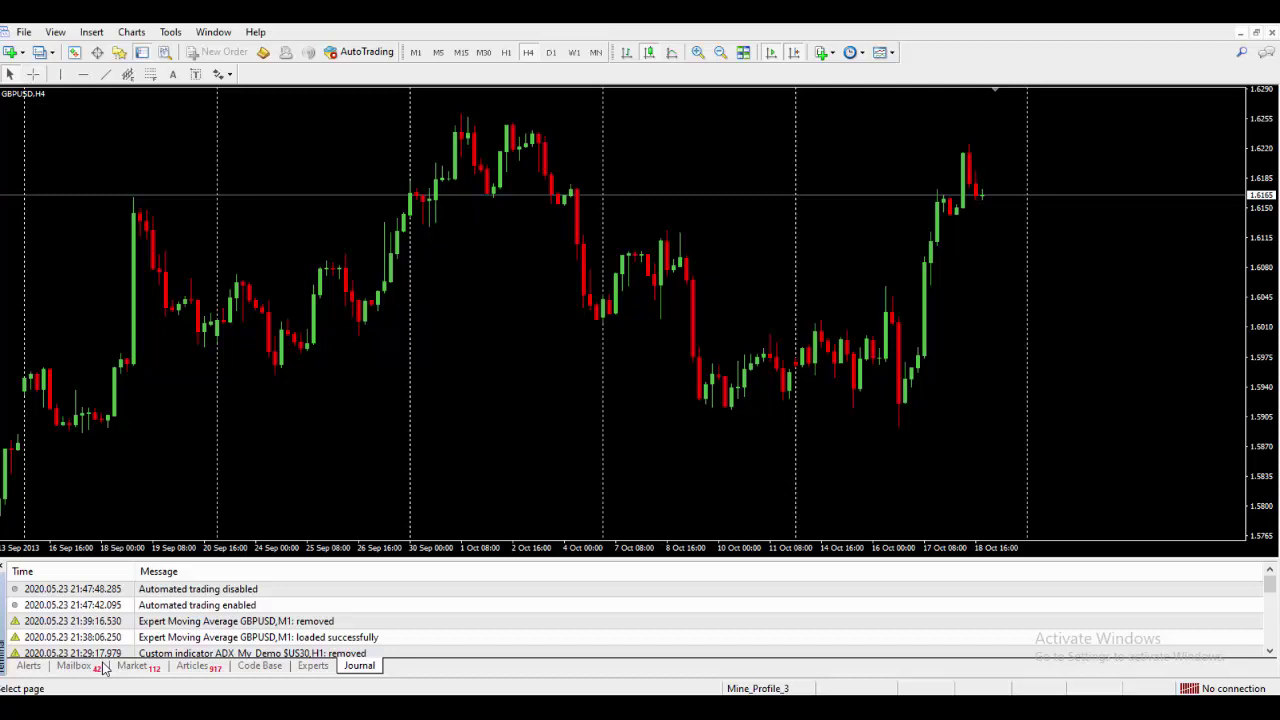
left_click(144, 54)
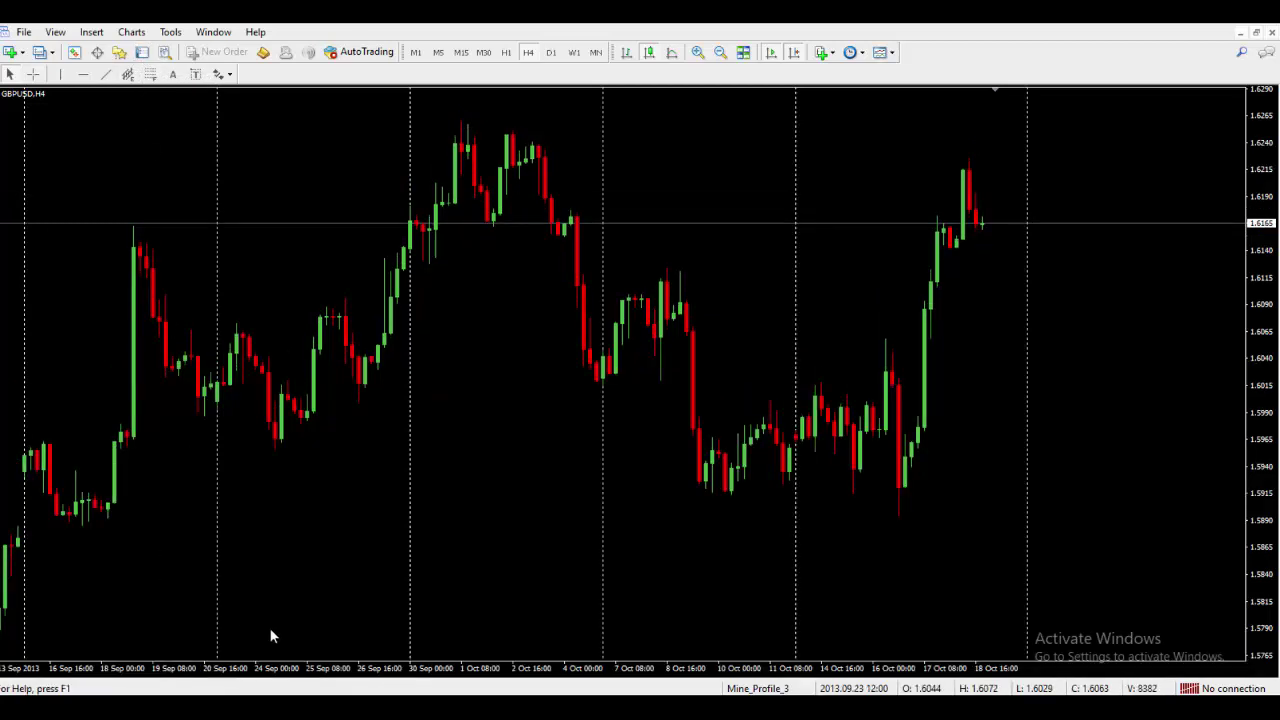
left_click(141, 54)
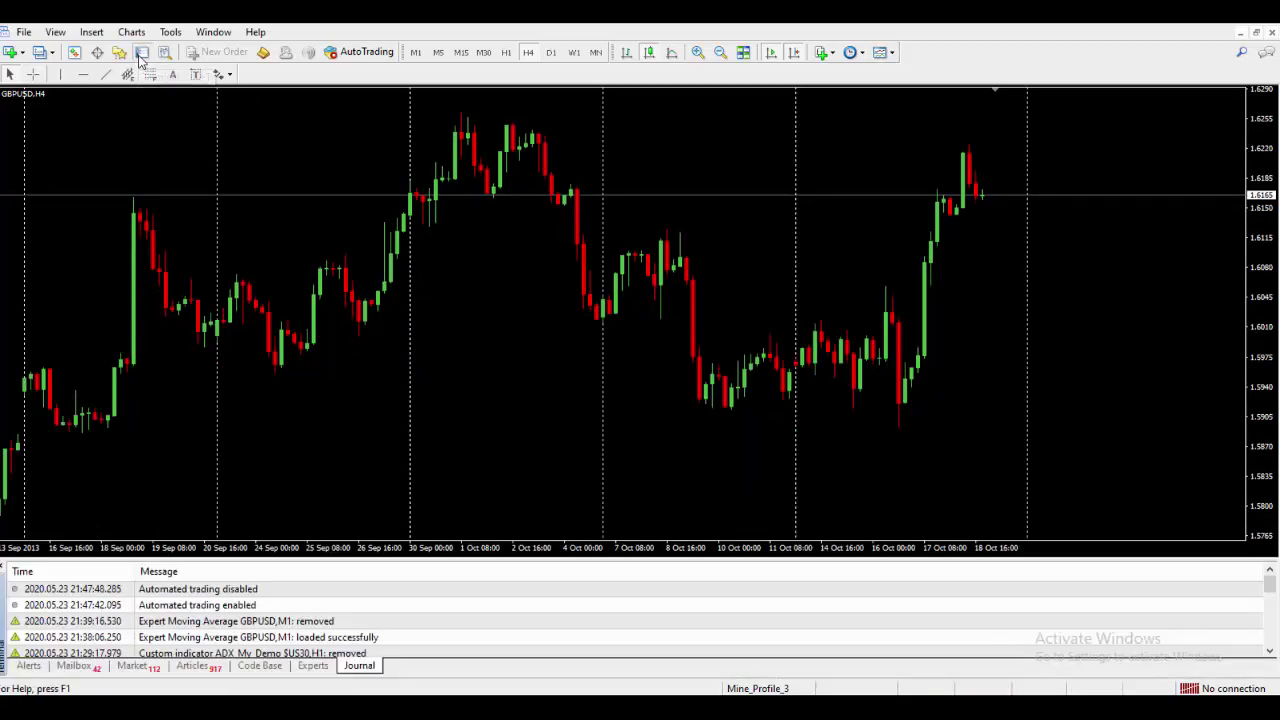
left_click(27, 666)
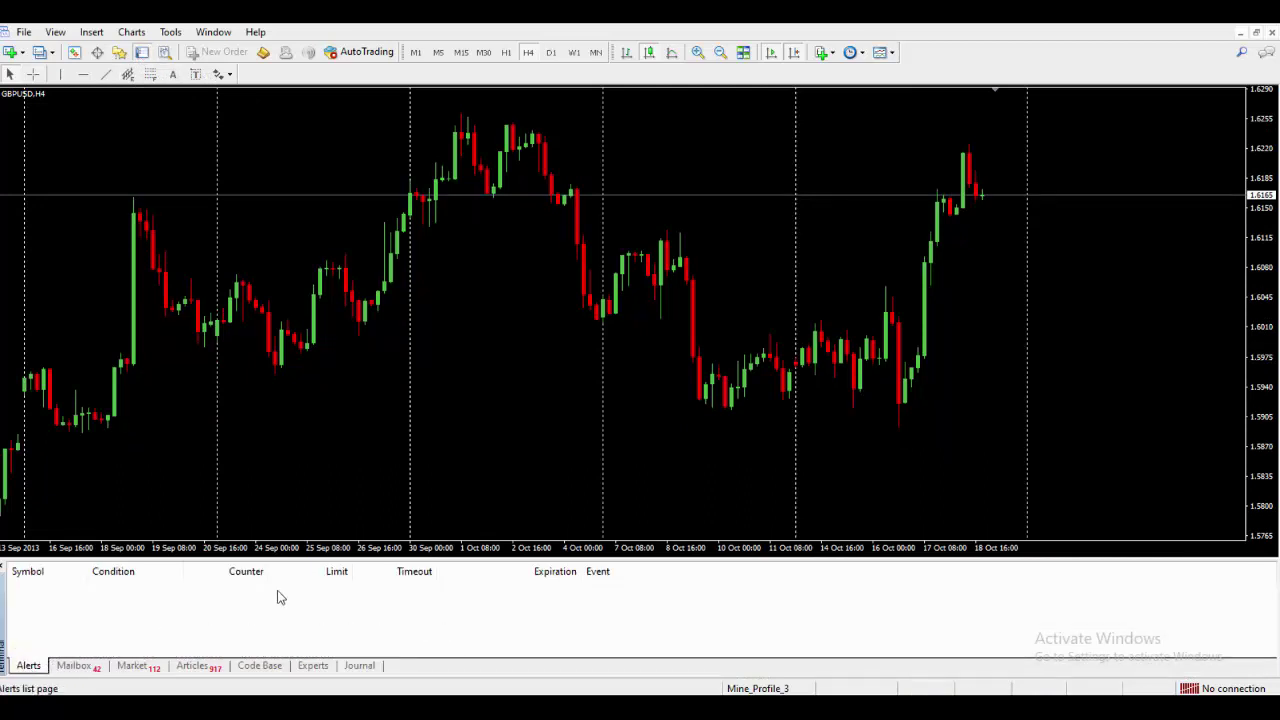
Open the Navigator and expand its Indicators group.
left_click(119, 53)
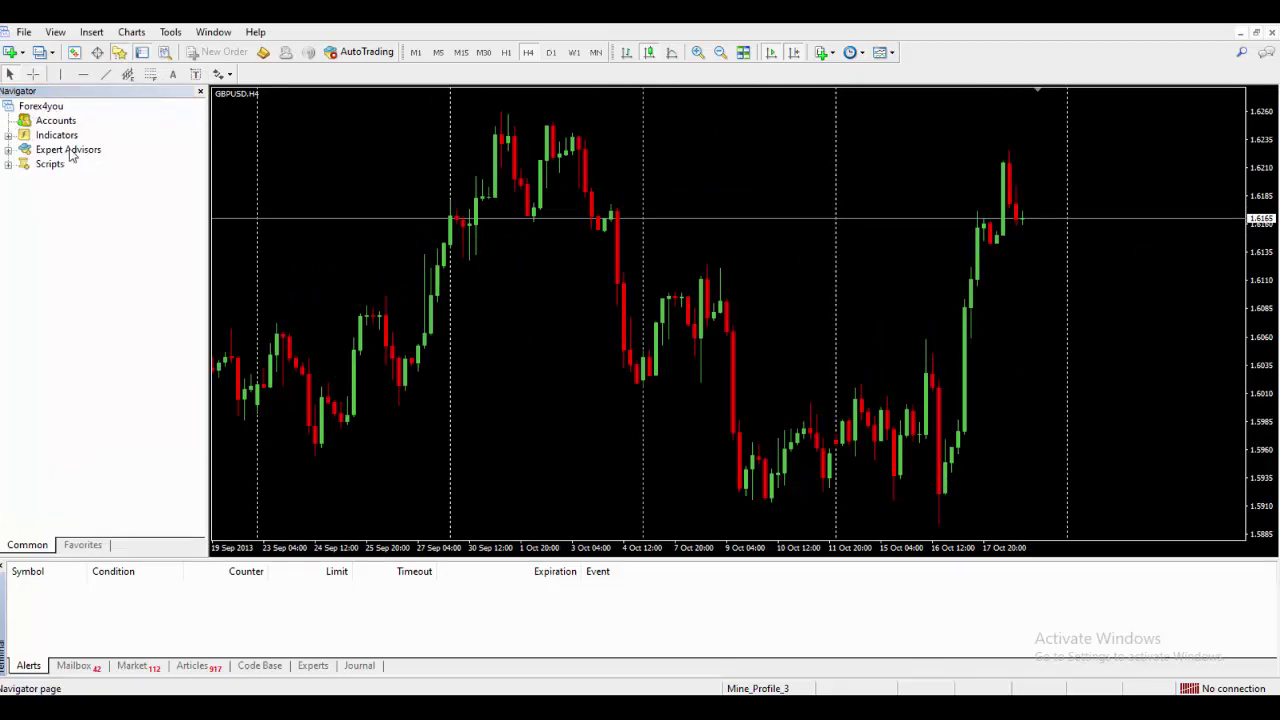
left_click(46, 122)
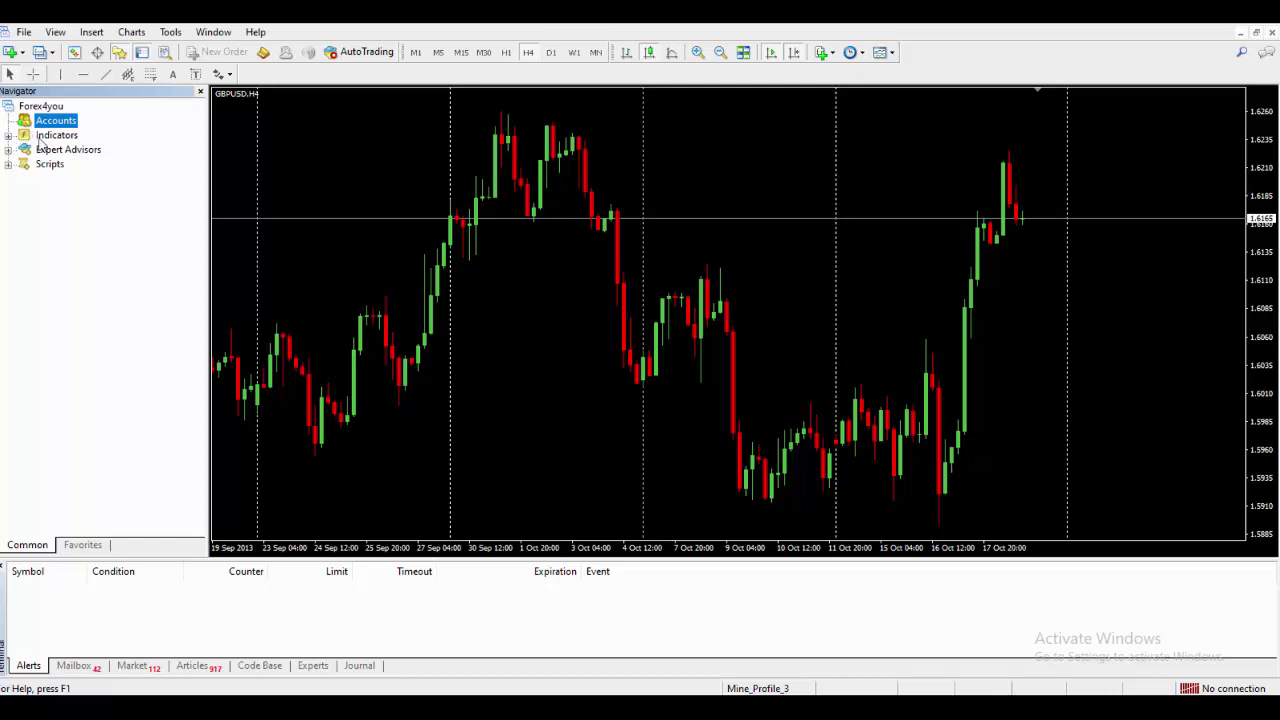
left_click(46, 137)
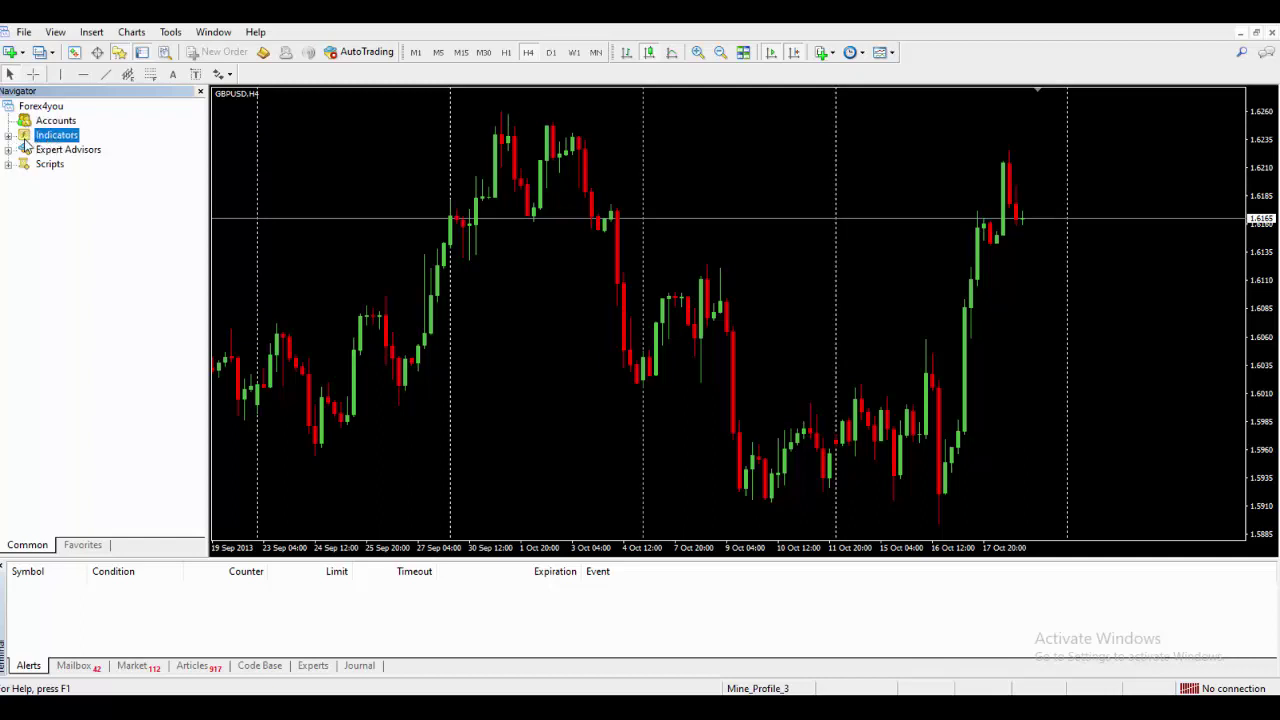
left_click(8, 136)
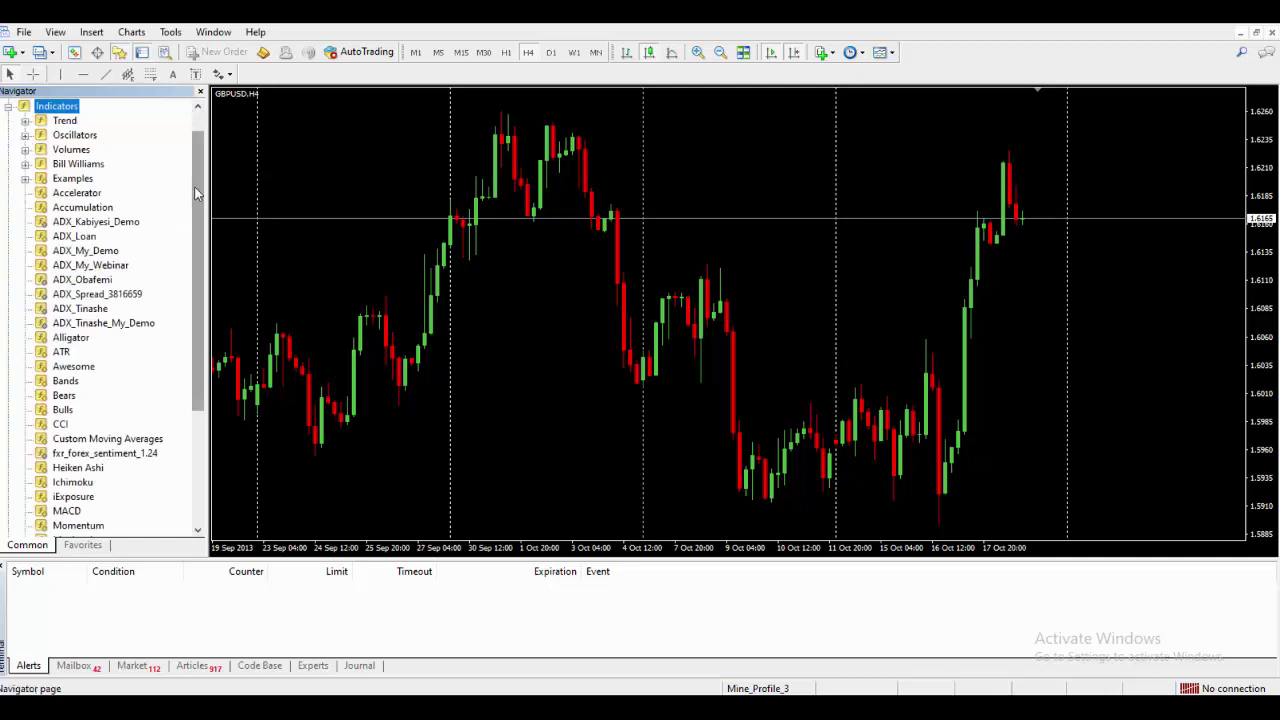
Browse Accelerator, Accumulation, ADX_Kabiyesi_Demo and ADX_Loan, then collapse Indicators.
scroll(180, 309, "down", 4)
left_click_drag(192, 300, 186, 177)
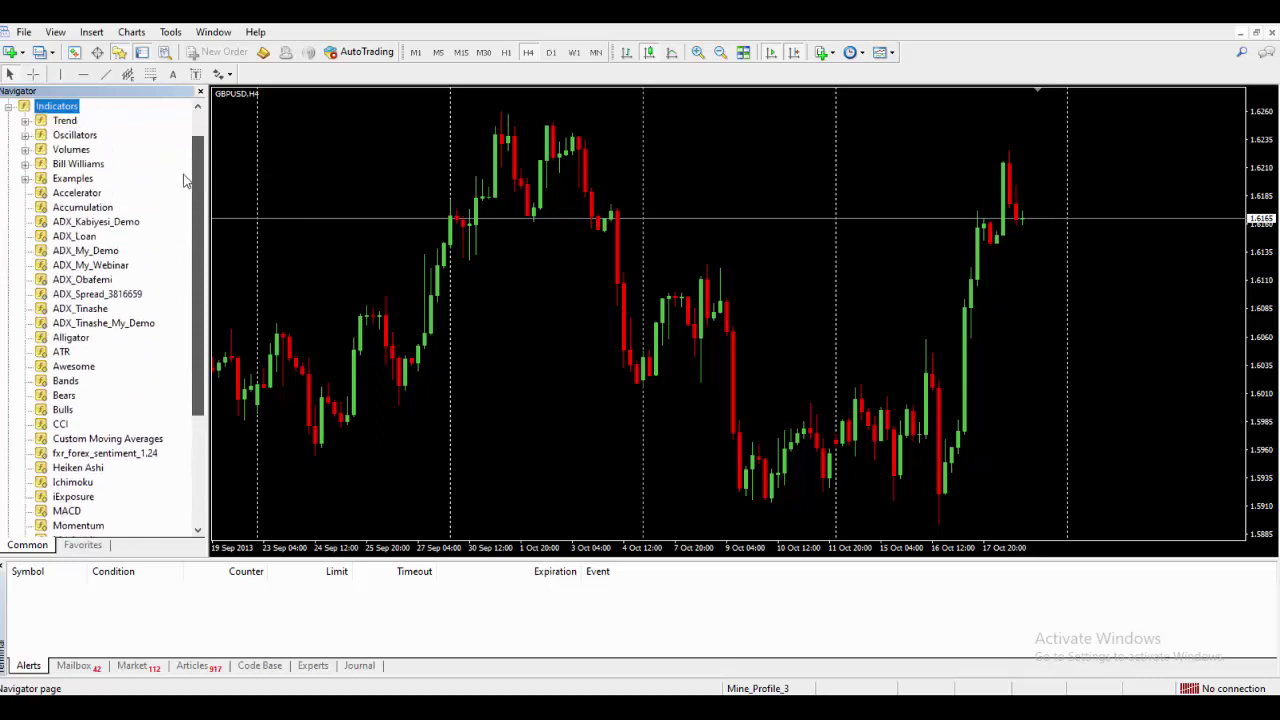
left_click(88, 199)
left_click(87, 210)
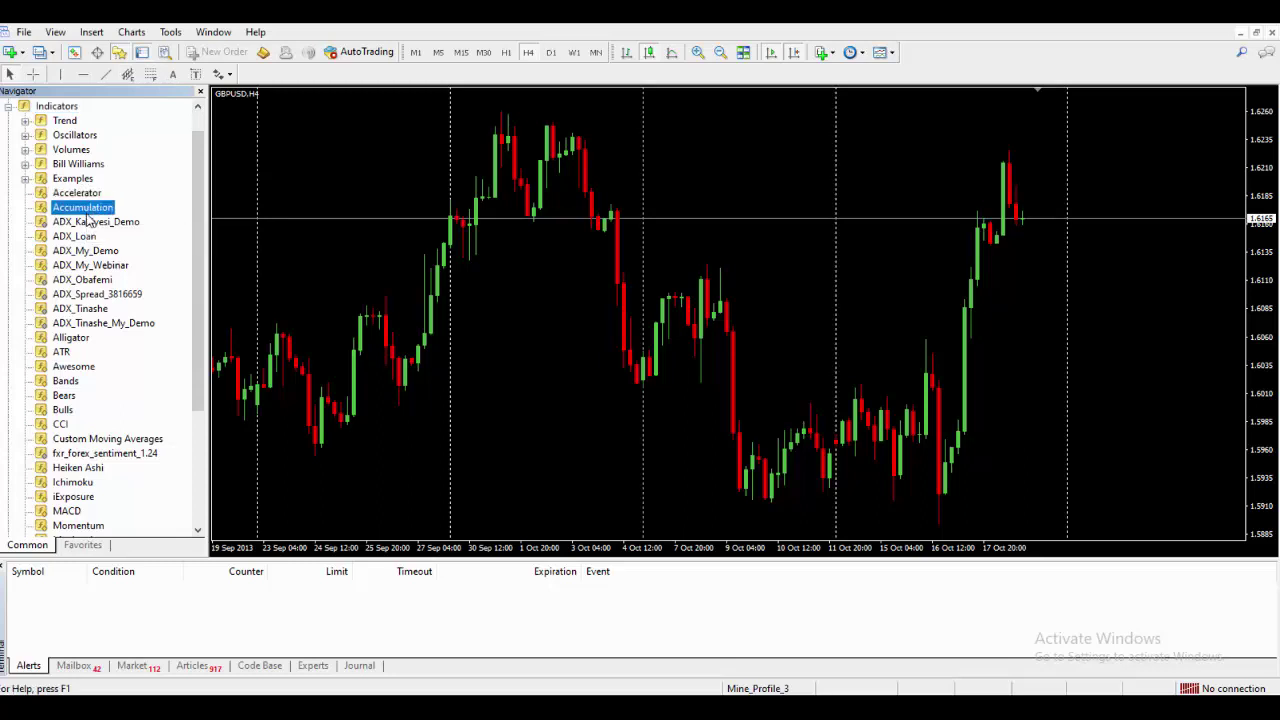
left_click(89, 225)
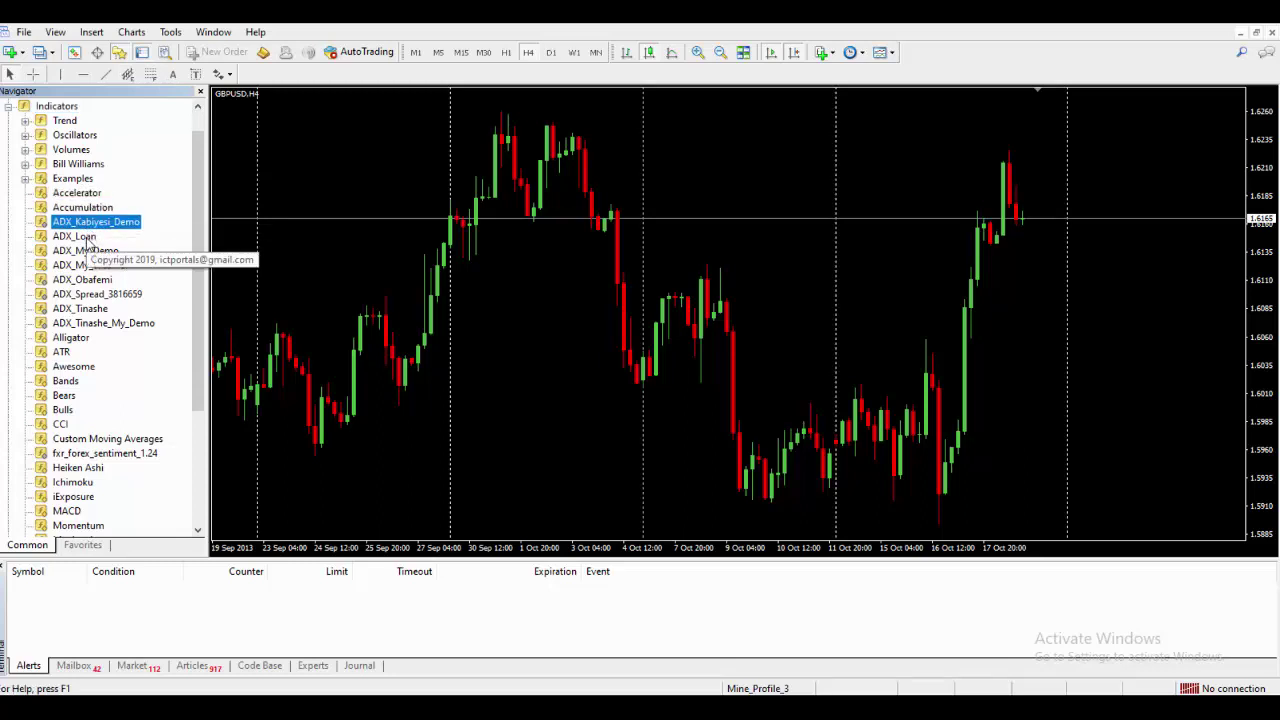
left_click(89, 238)
left_click(95, 224)
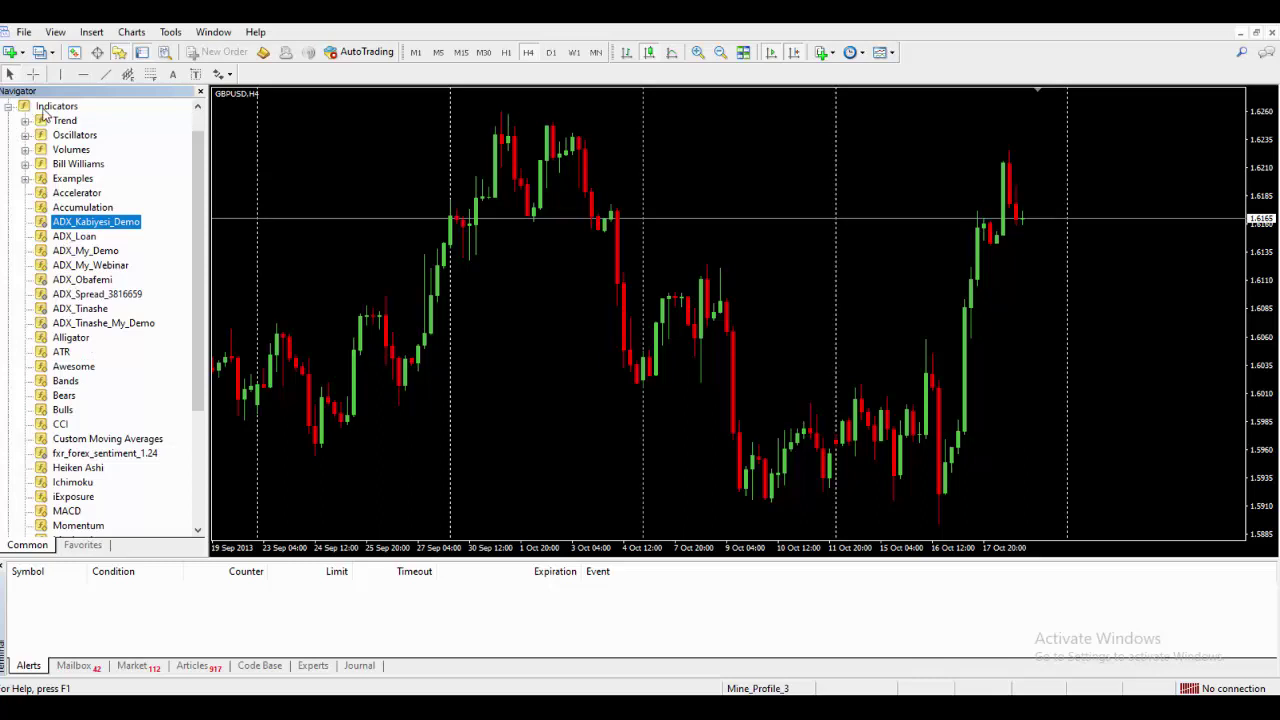
left_click(9, 106)
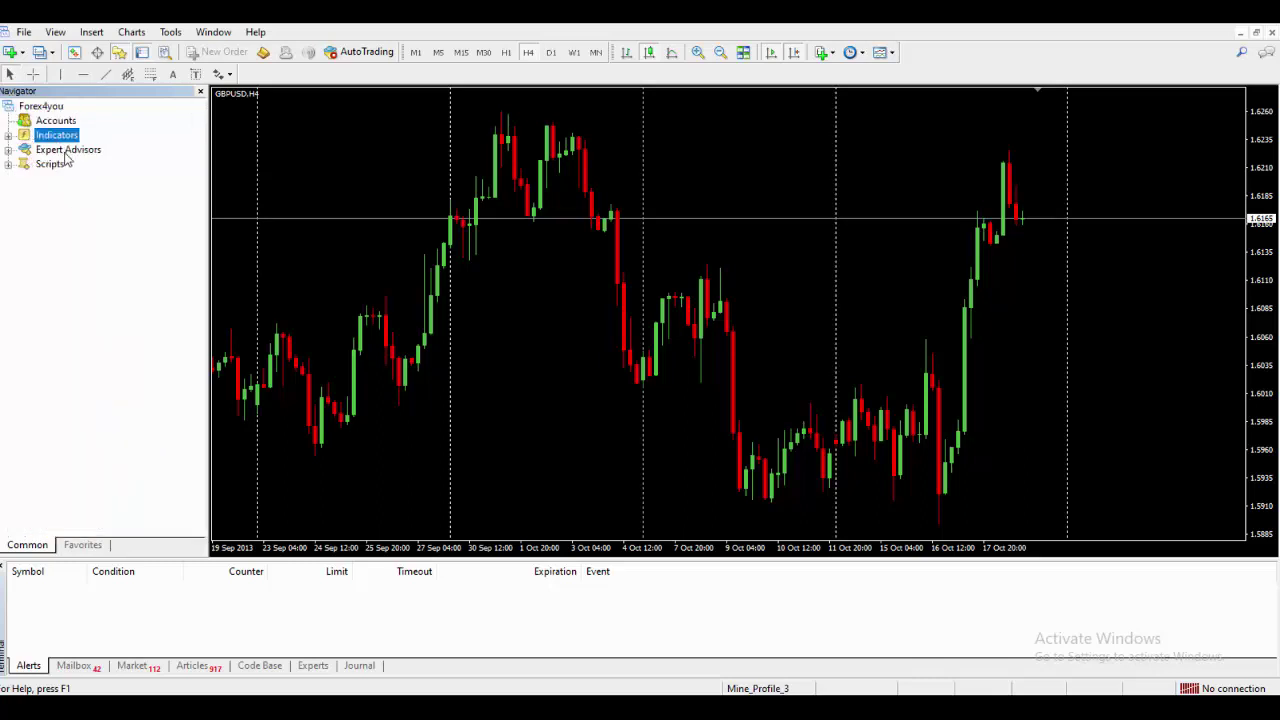
Glance at Expert Advisors, then expand Scripts to list close, modify_pending, trade and others.
left_click(8, 150)
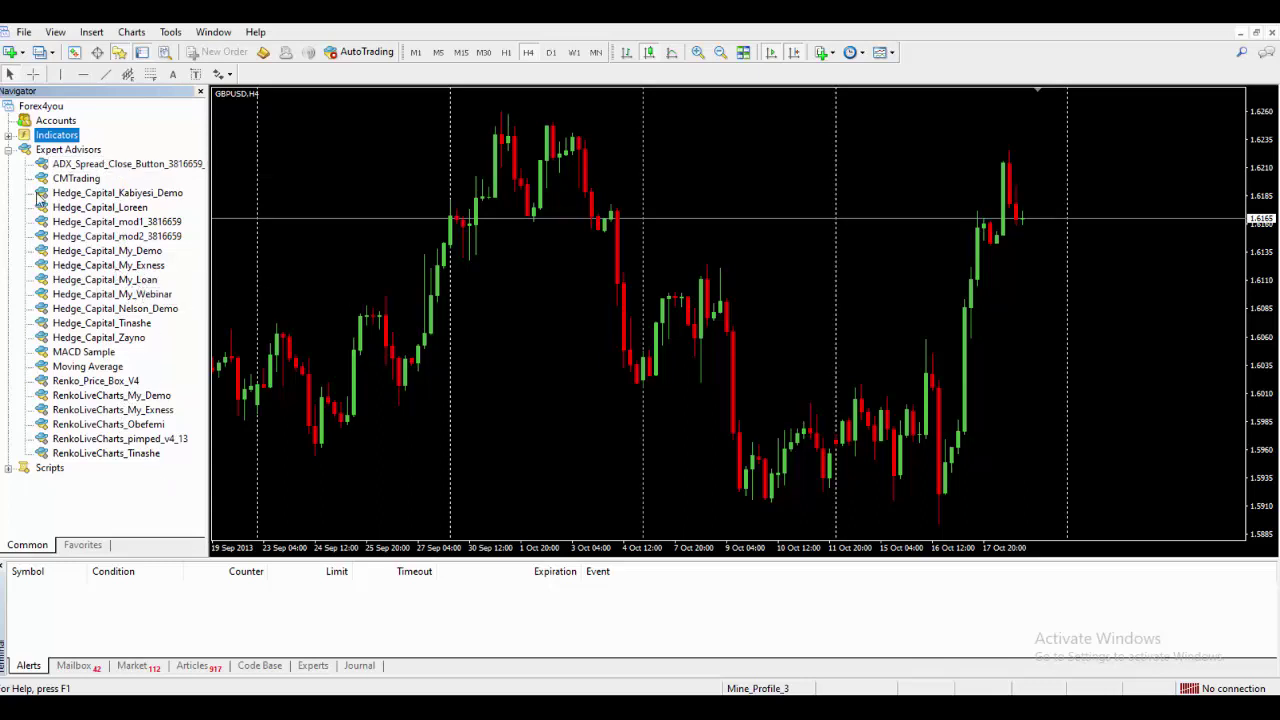
left_click(8, 149)
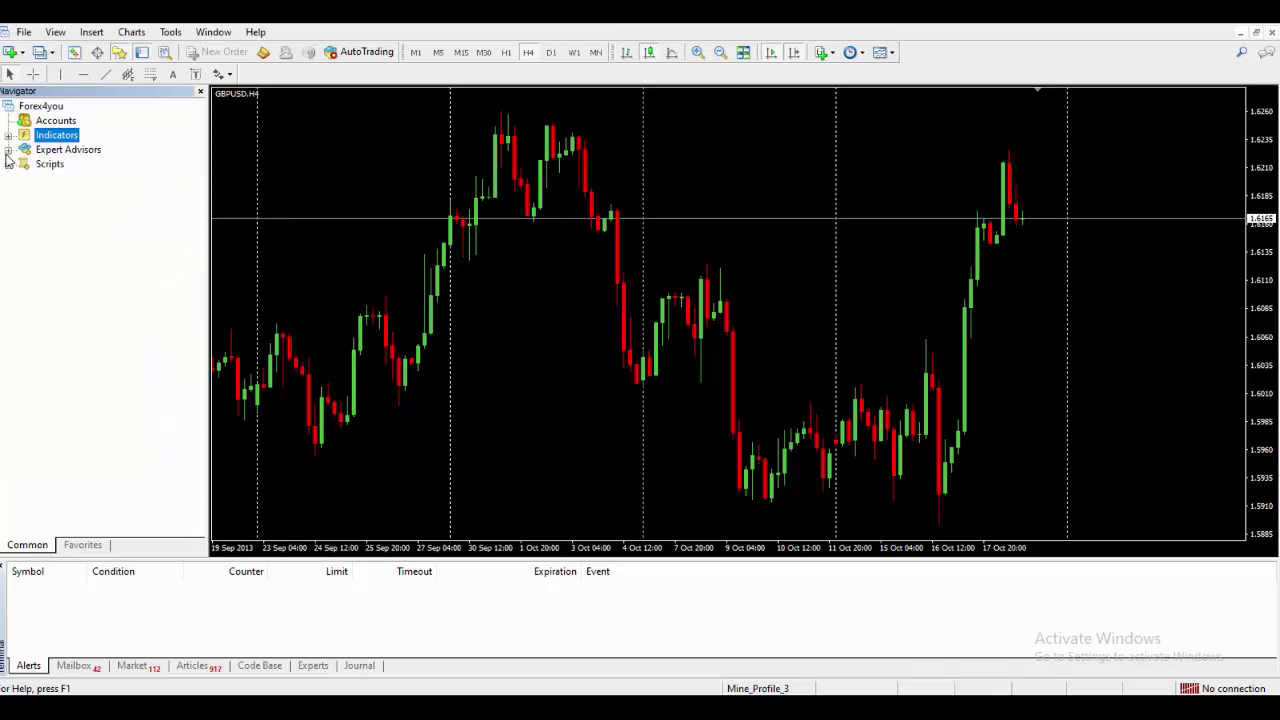
left_click(8, 163)
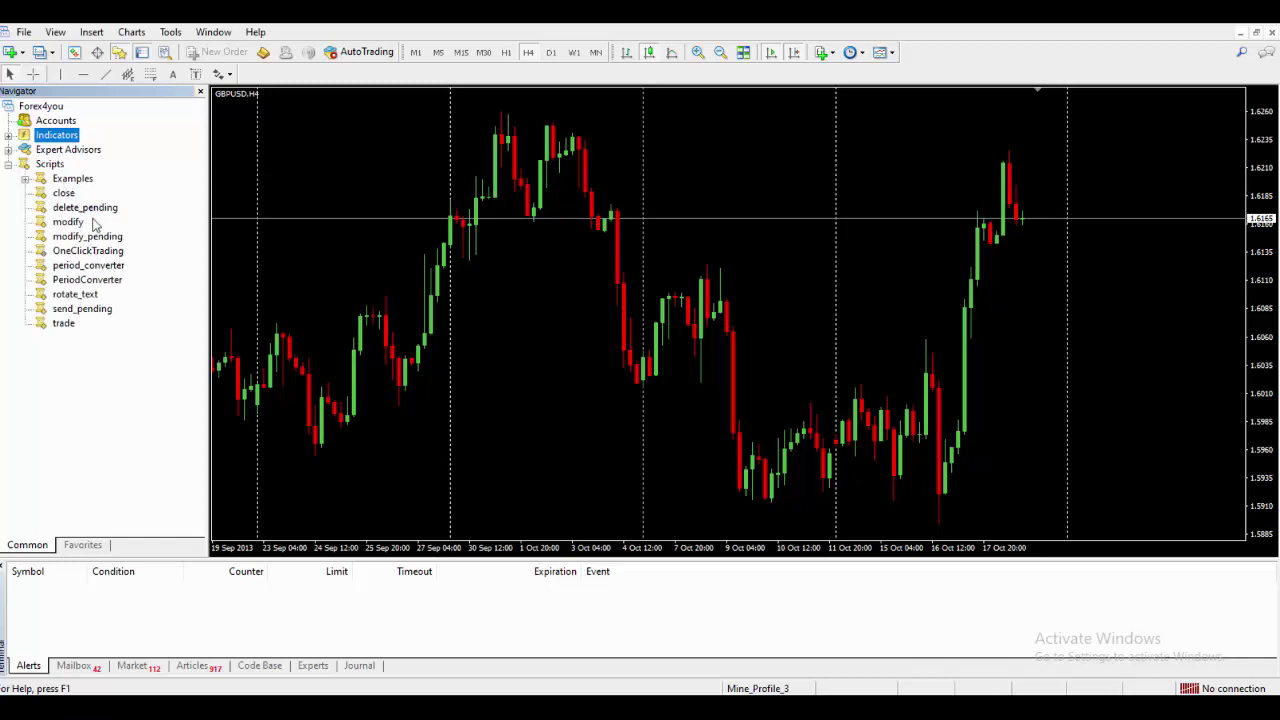
Attach modify_pending to the GBPUSD,H4 chart with confirmation, then collapse the Scripts folder.
left_click_drag(85, 236, 484, 360)
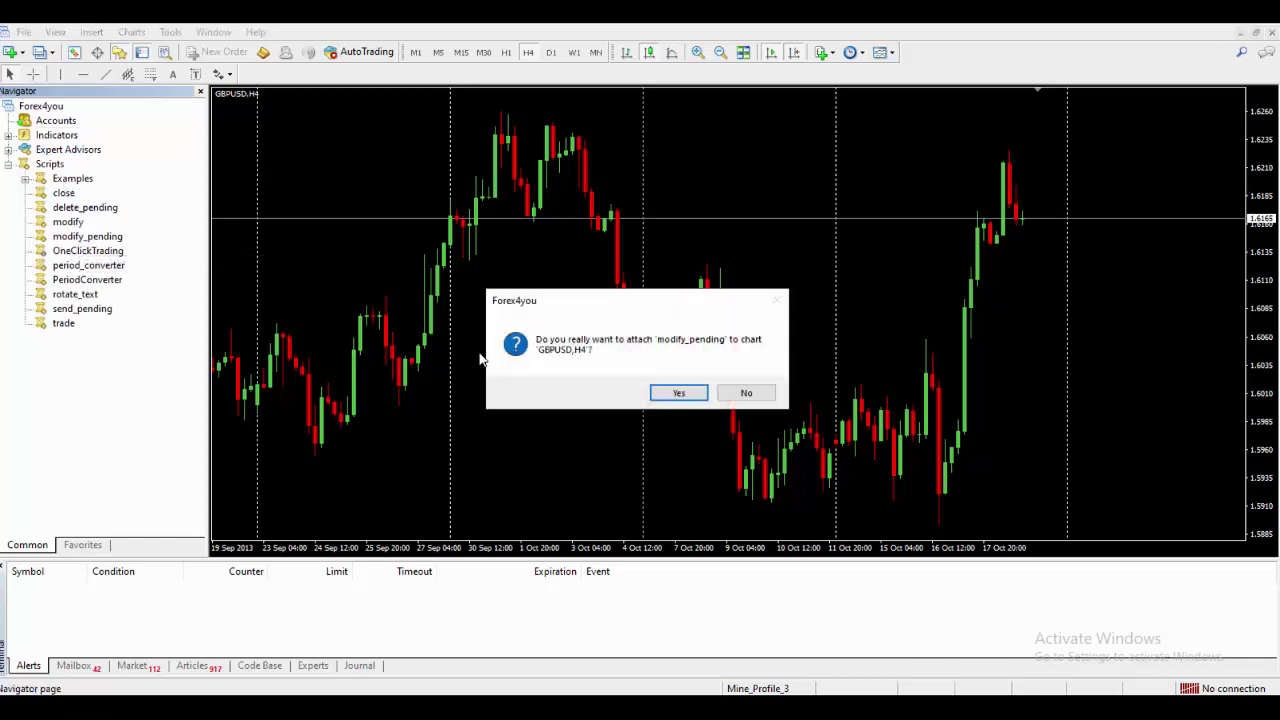
left_click(679, 393)
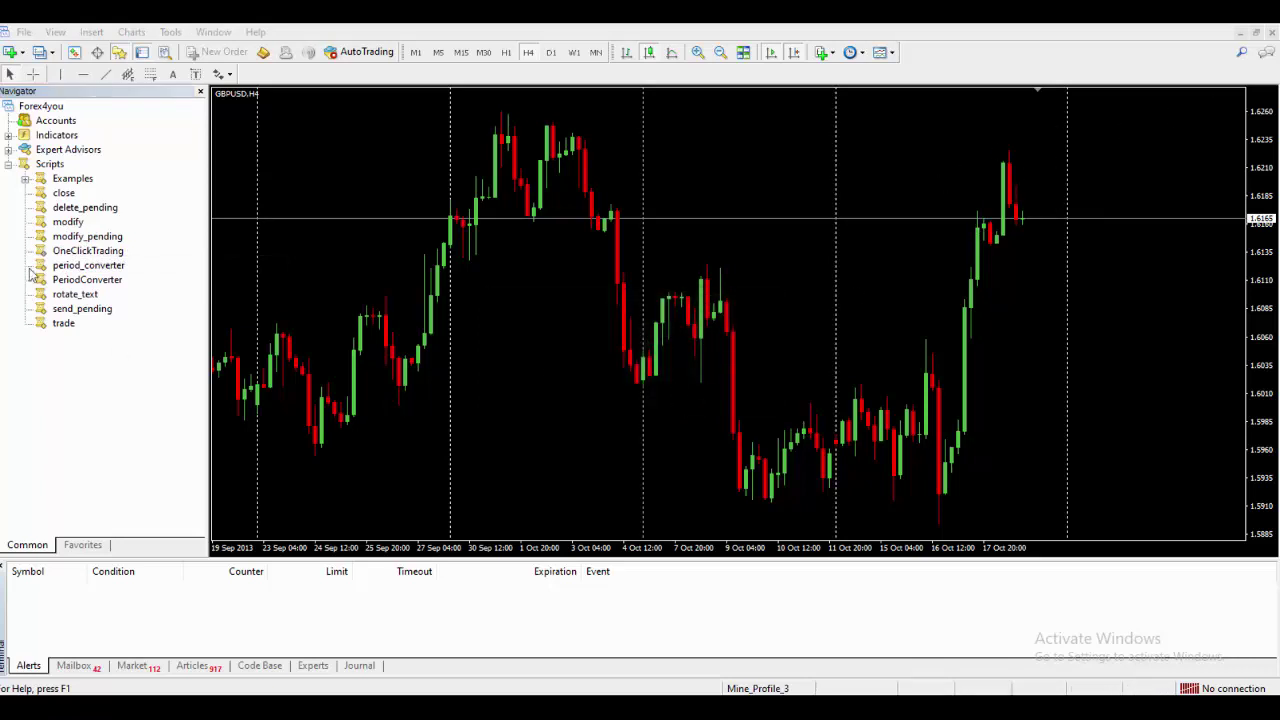
left_click(8, 165)
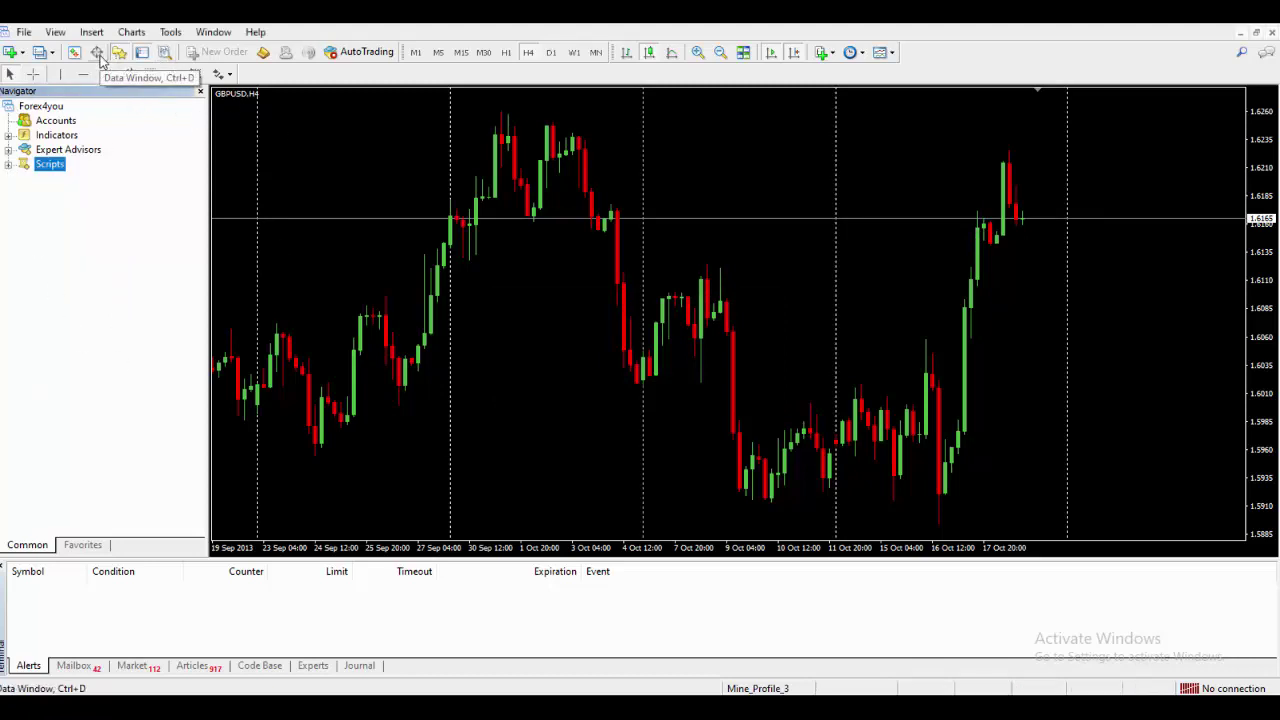
left_click(97, 54)
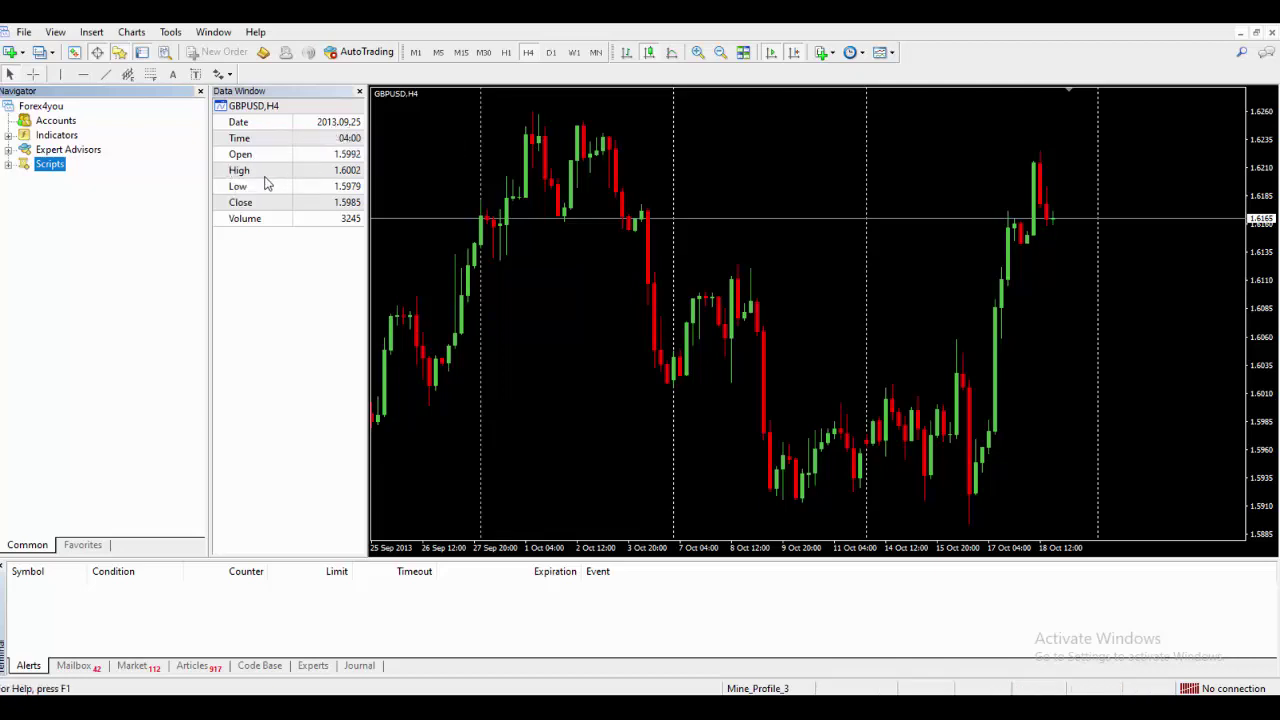
left_click(355, 160)
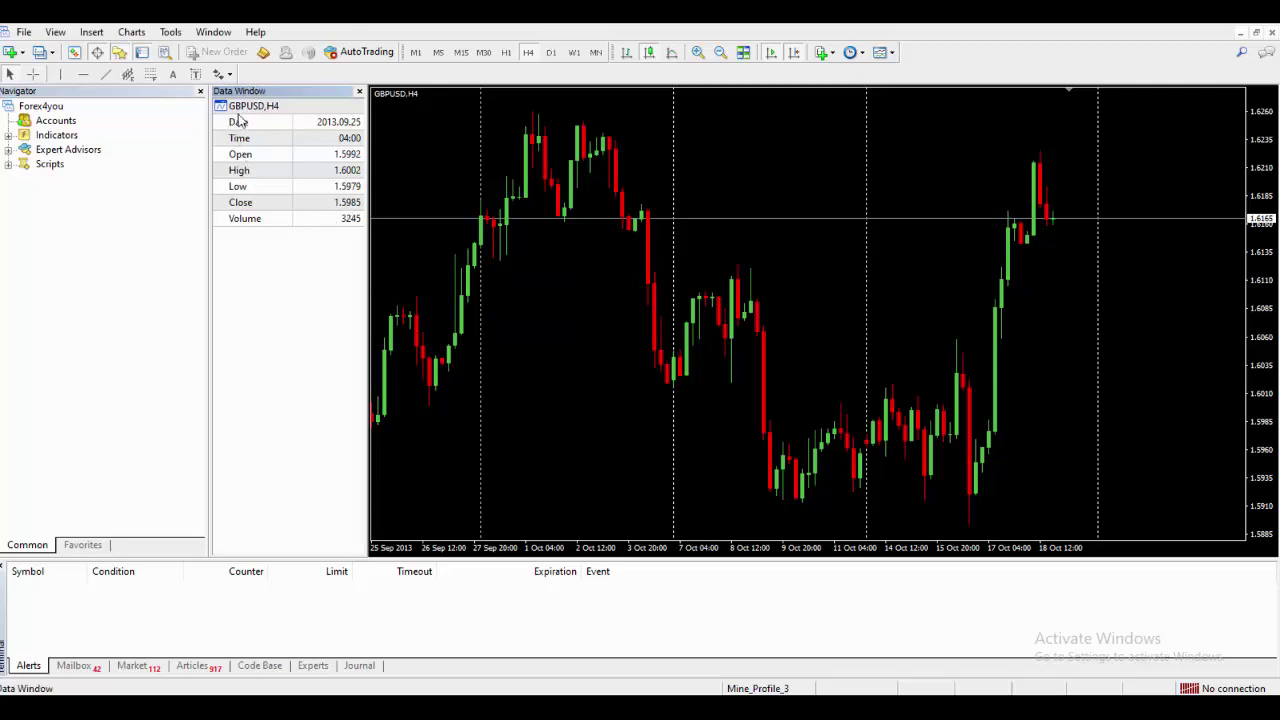
left_click(359, 90)
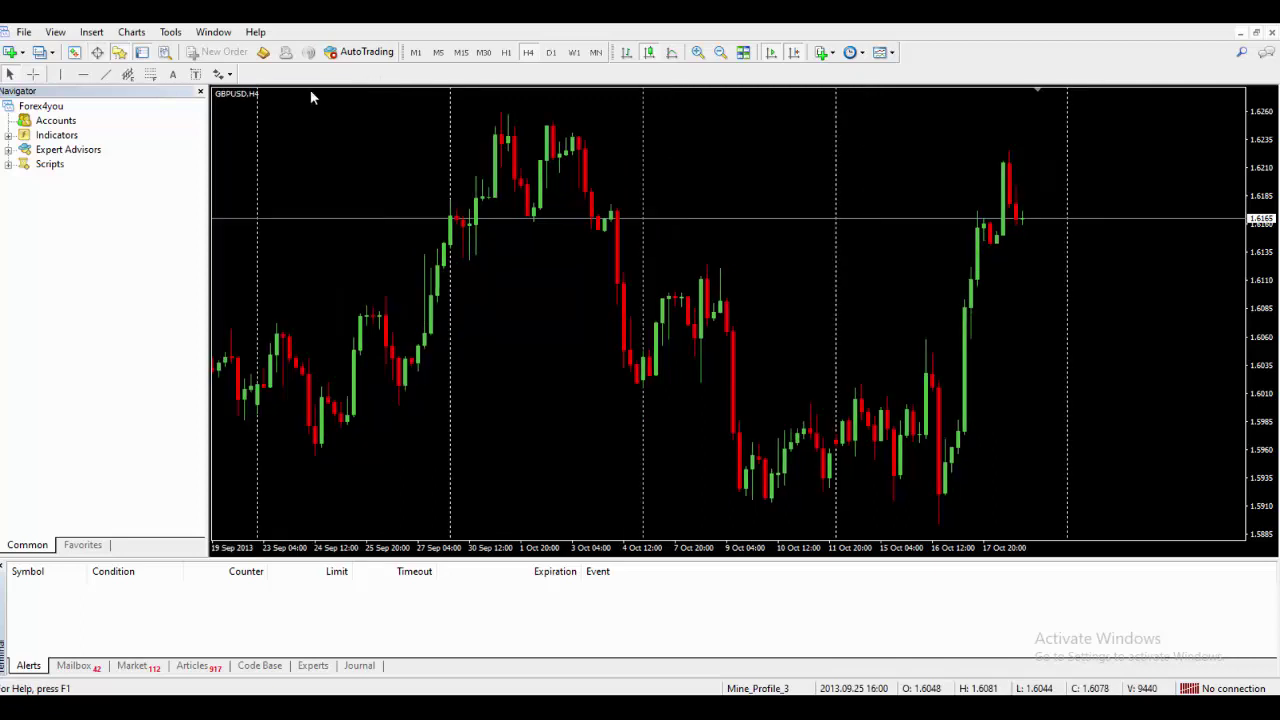
Open Market Watch and select the GBPUSD and EURUSD symbols.
left_click(76, 53)
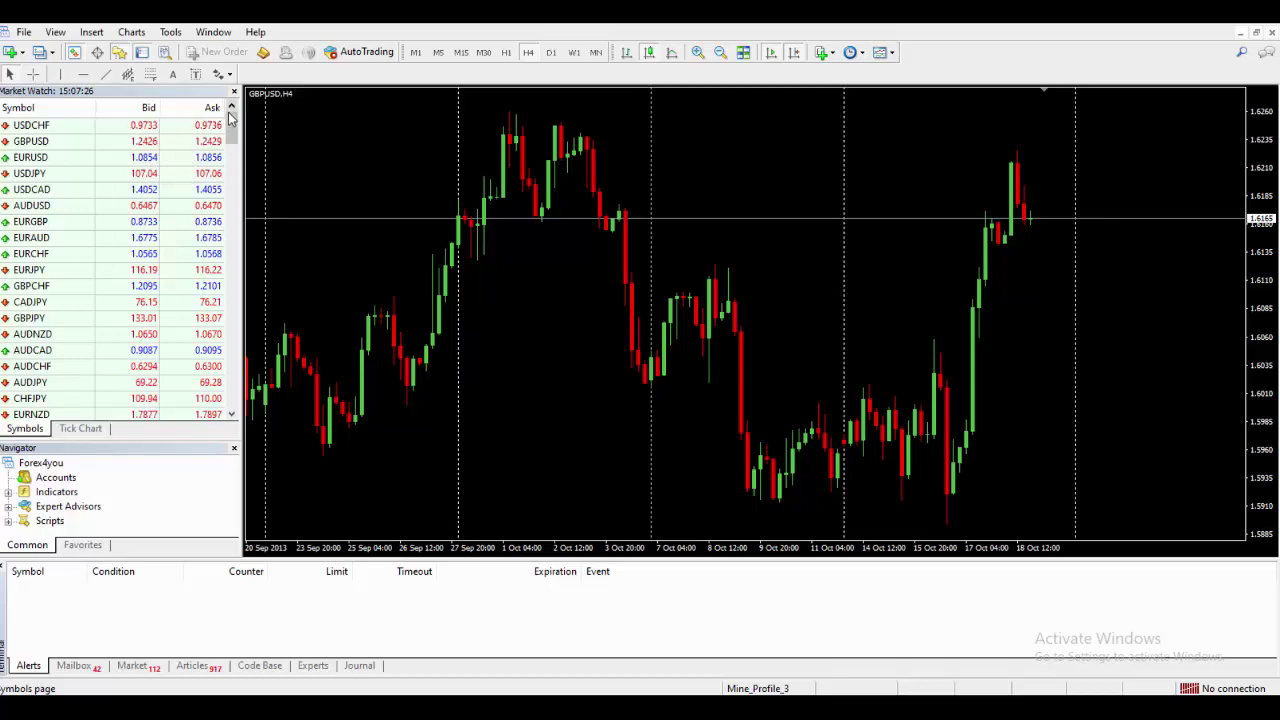
mouse_move(230, 120)
left_mouse_down()
mouse_move(230, 152)
mouse_move(230, 120)
left_mouse_up()
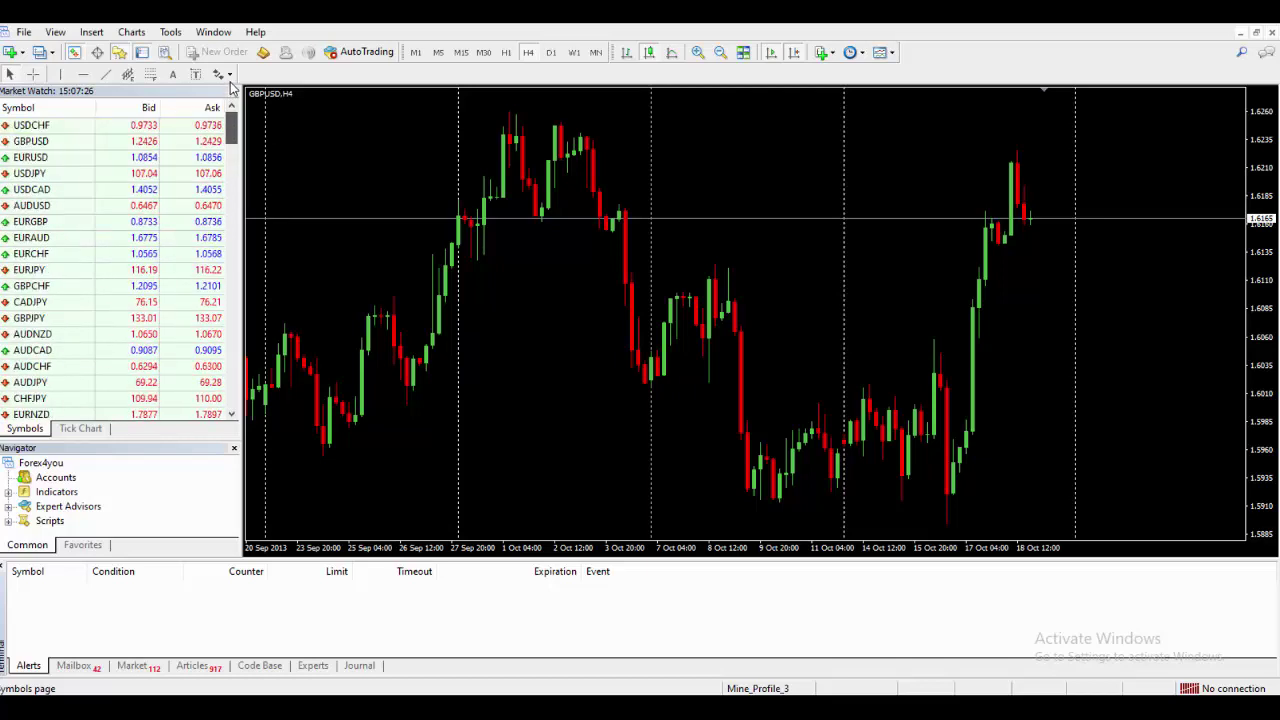
left_click(30, 141)
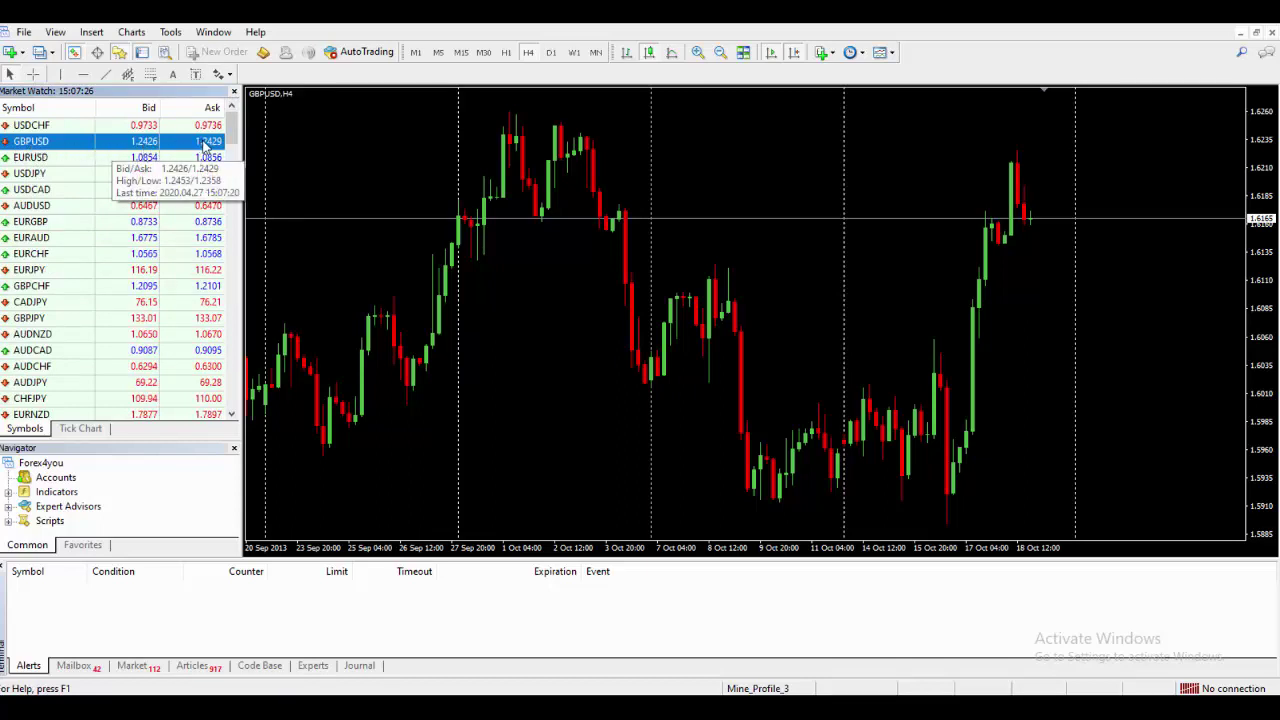
left_click(112, 156)
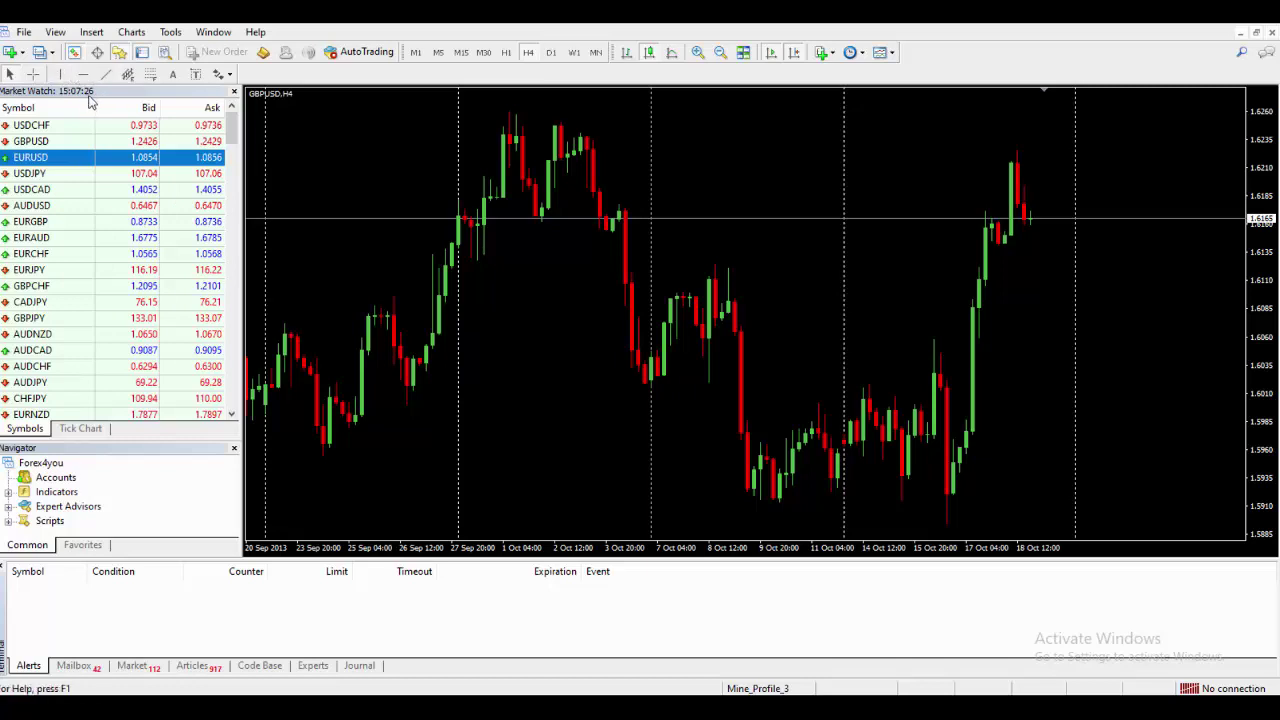
Show all available symbols in the Market Watch list.
right_click(60, 160)
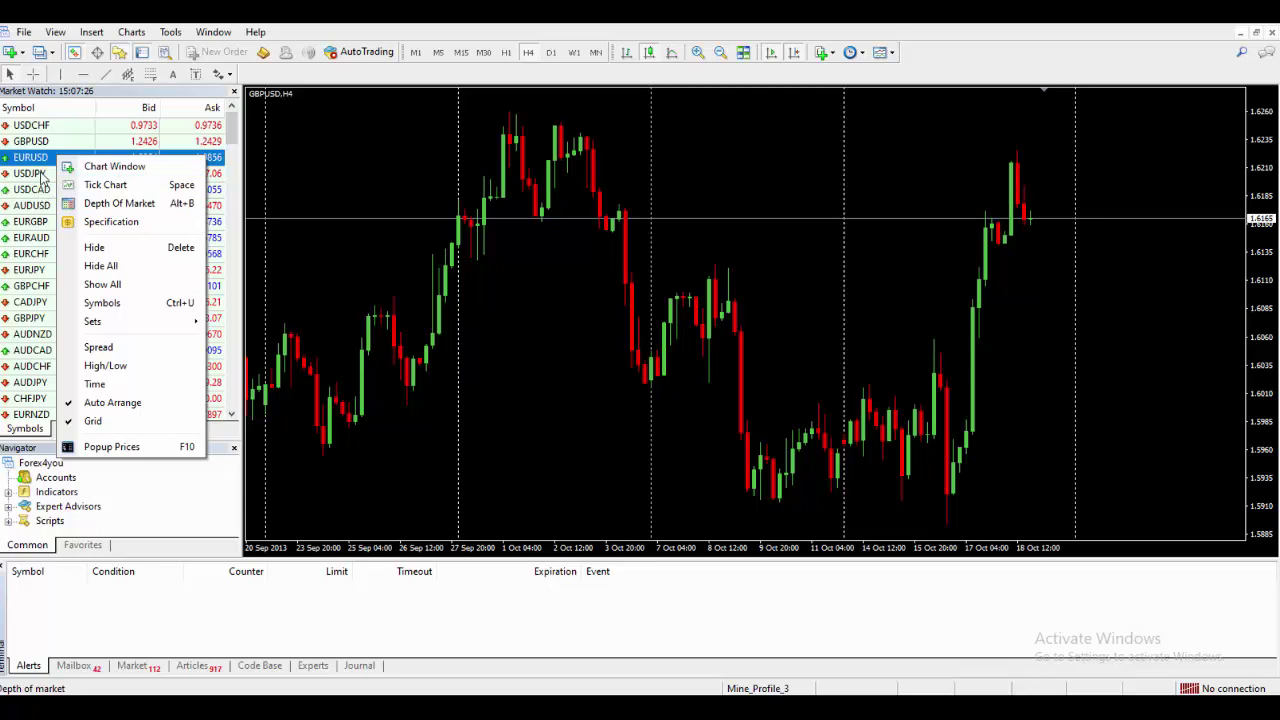
left_click(117, 287)
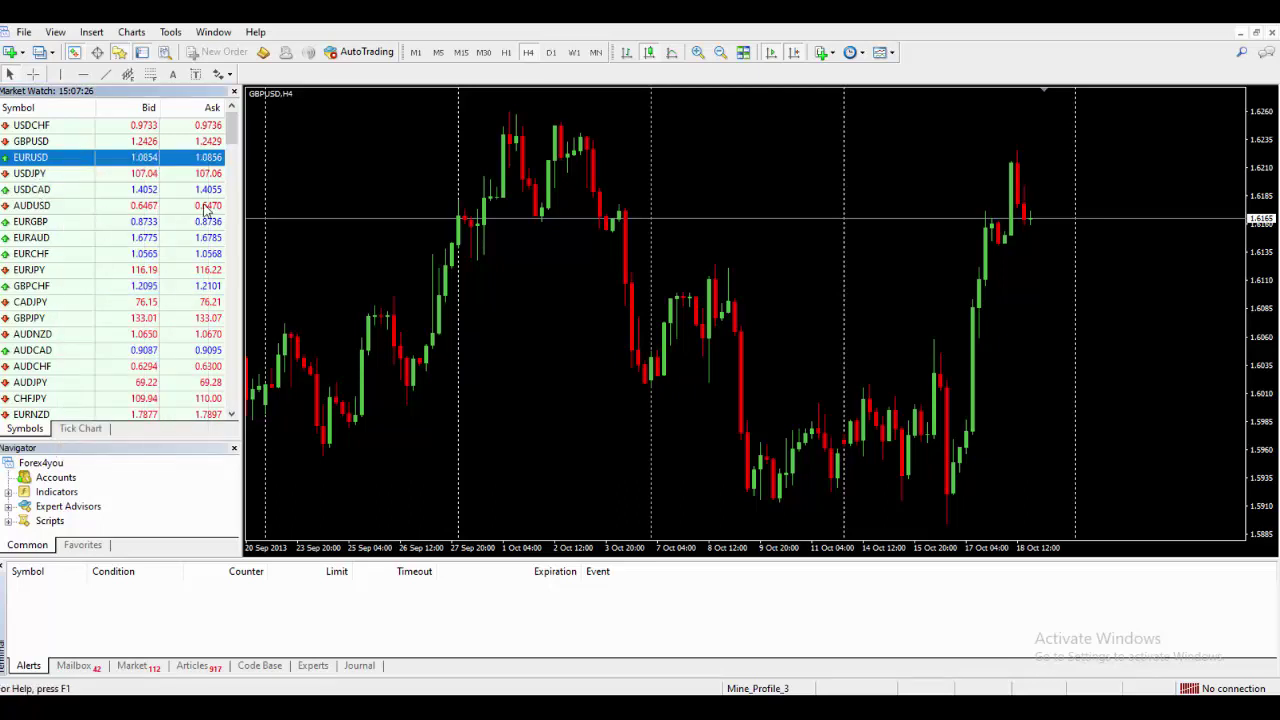
left_click_drag(230, 140, 80, 165)
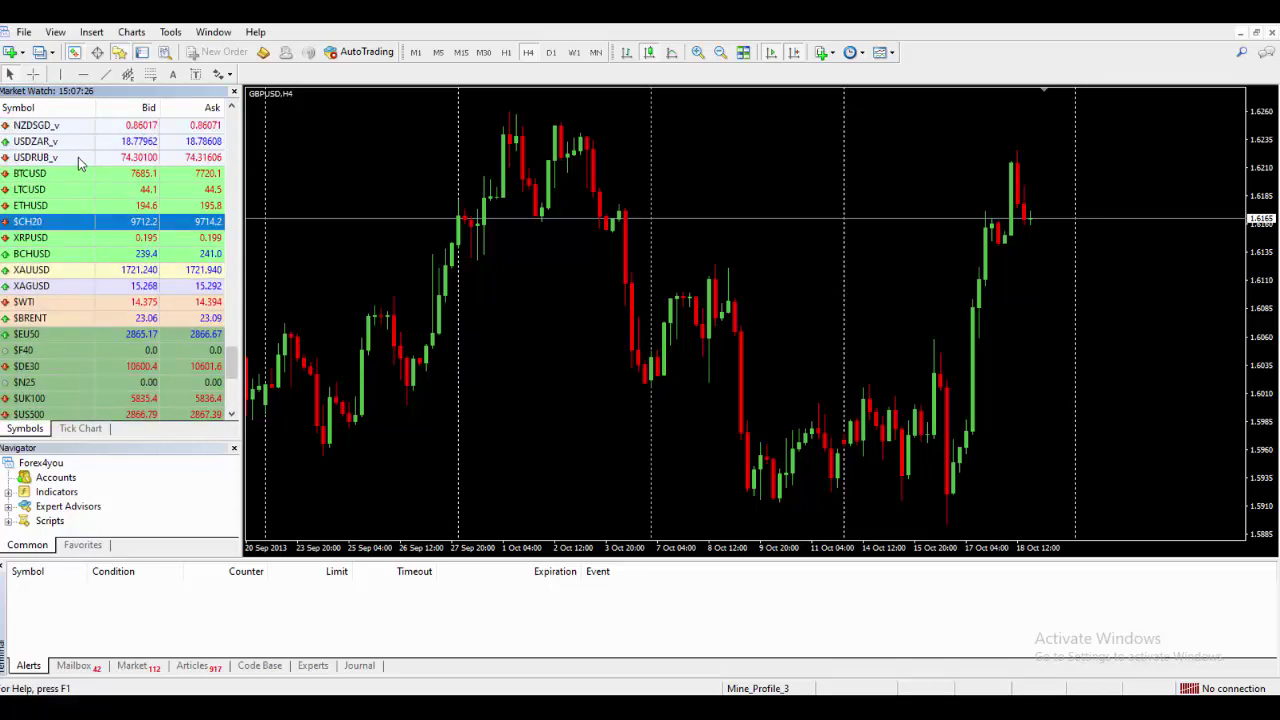
Hide the USDRUB_v symbol from Market Watch.
right_click(80, 160)
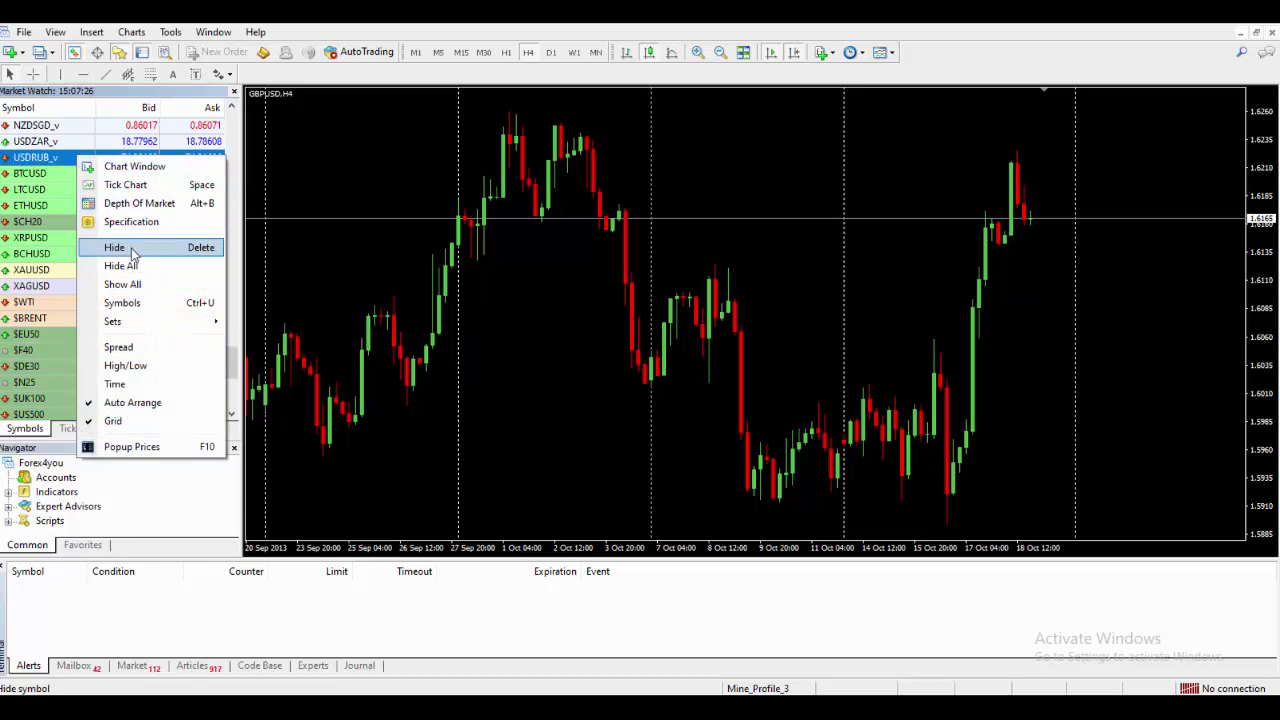
left_click(131, 252)
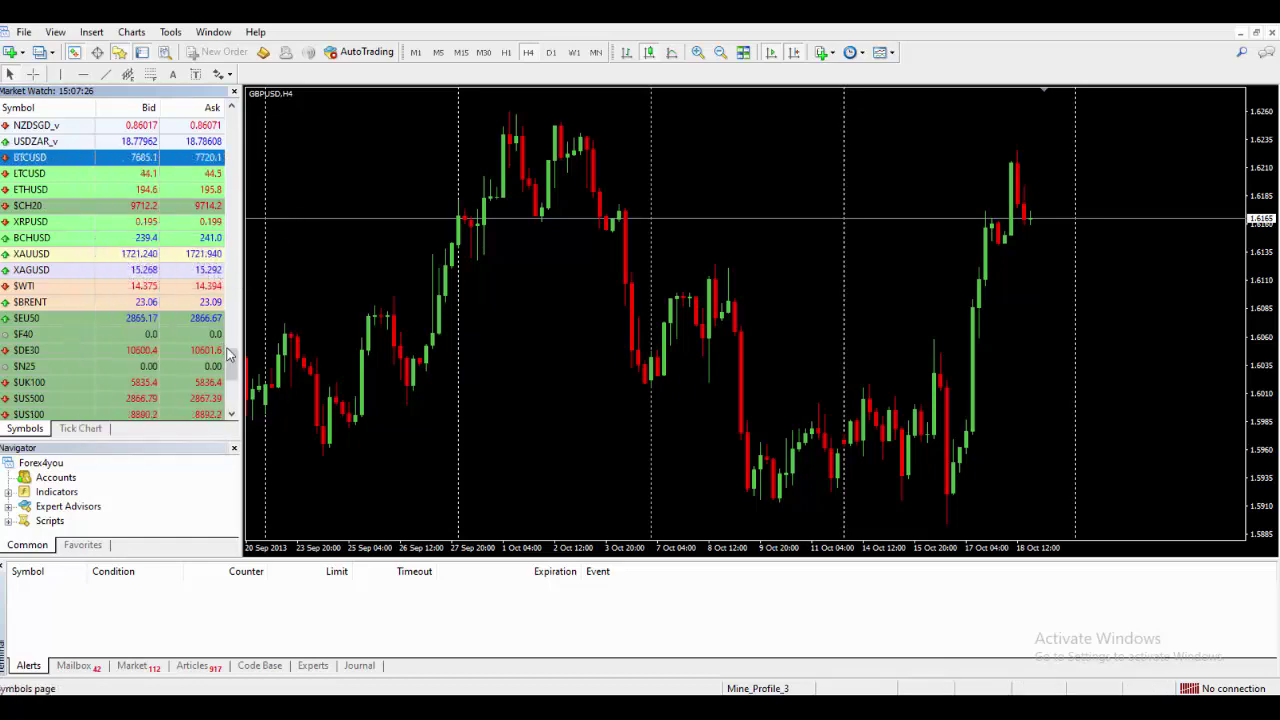
left_click_drag(228, 362, 228, 125)
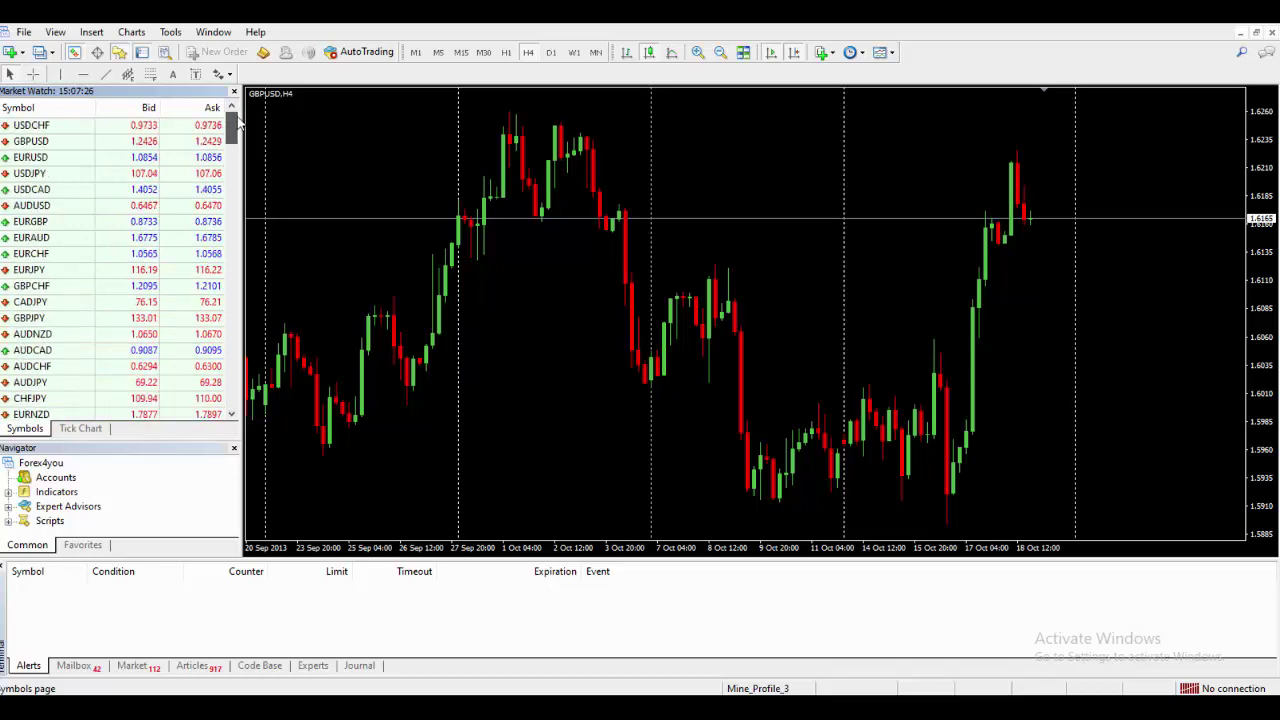
right_click(124, 160)
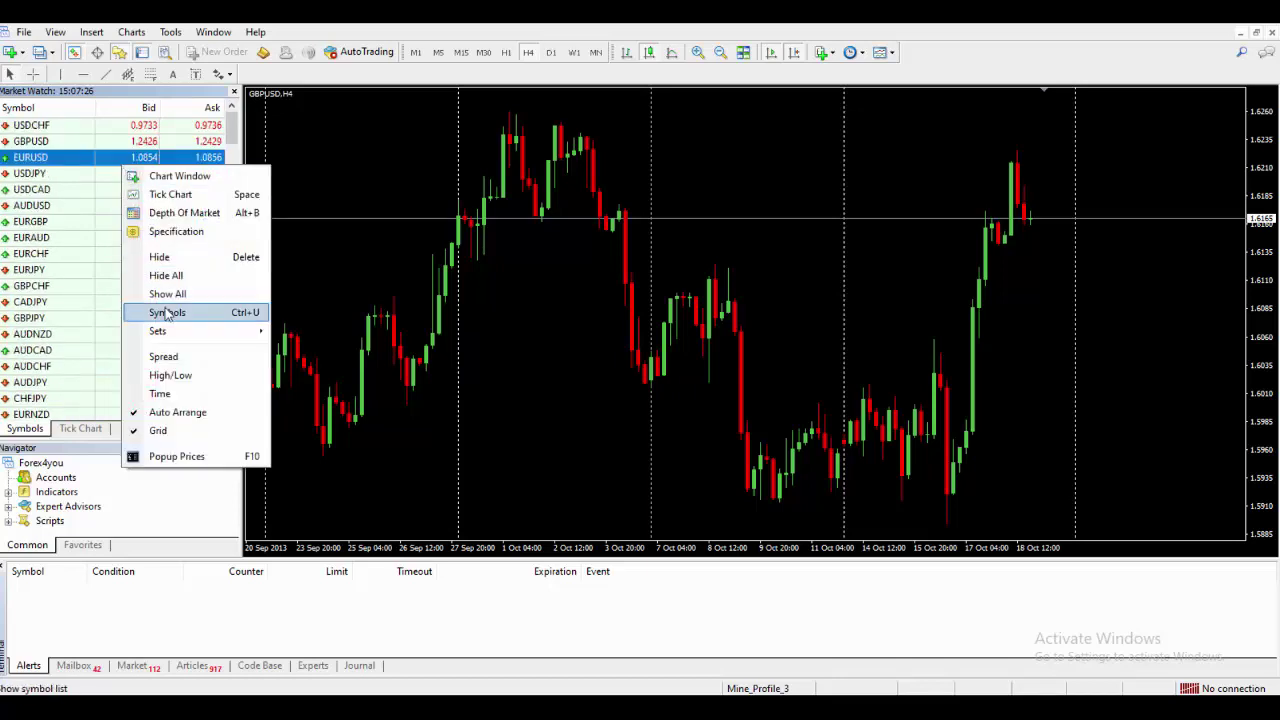
left_click(167, 313)
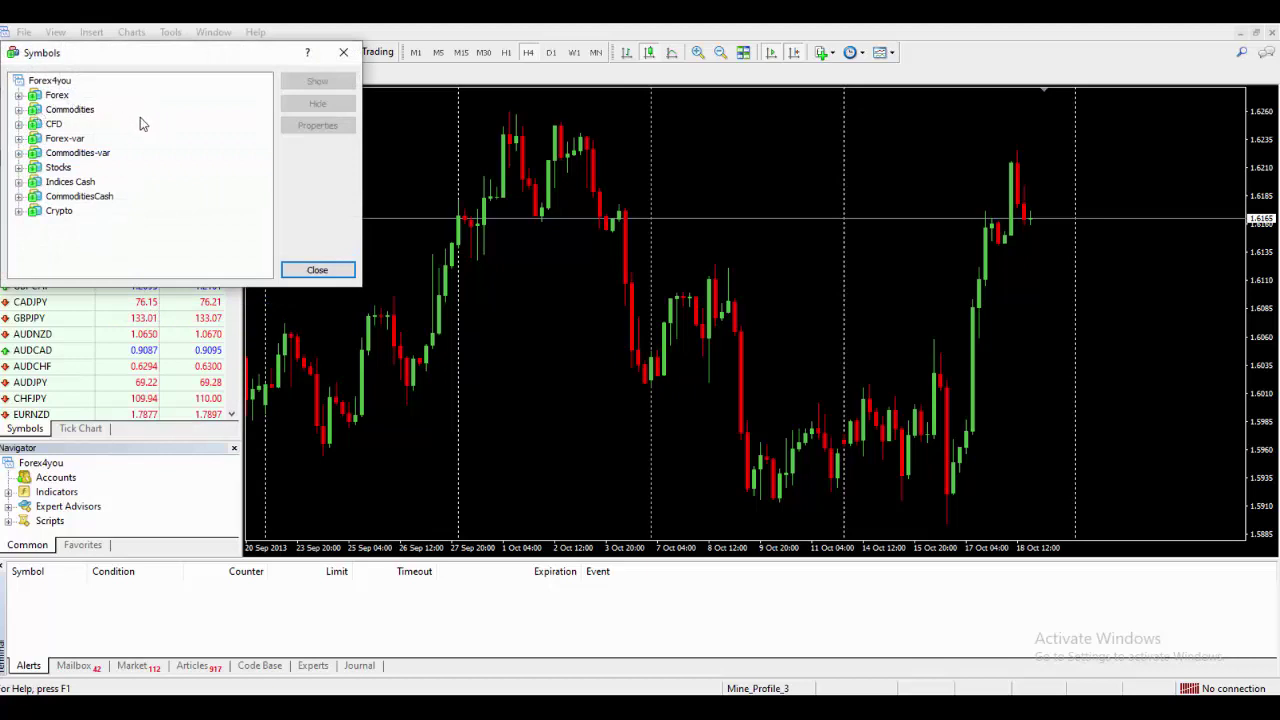
left_click(19, 138)
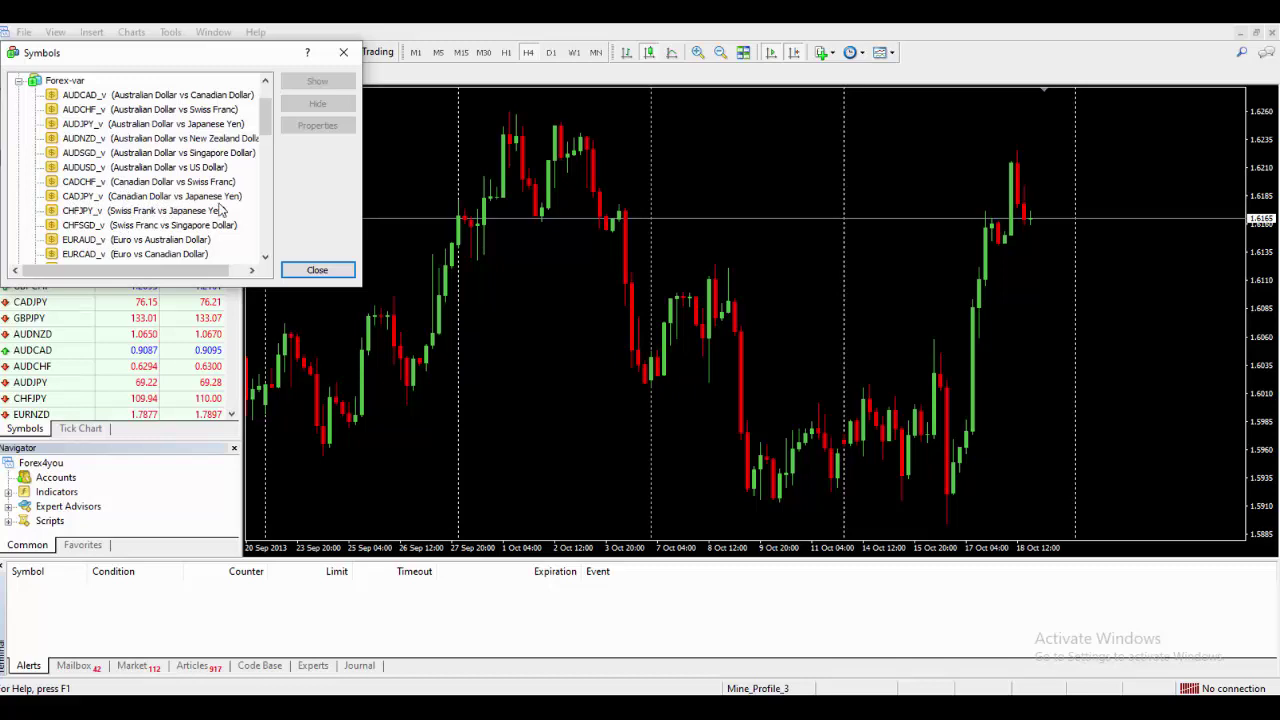
left_click(343, 53)
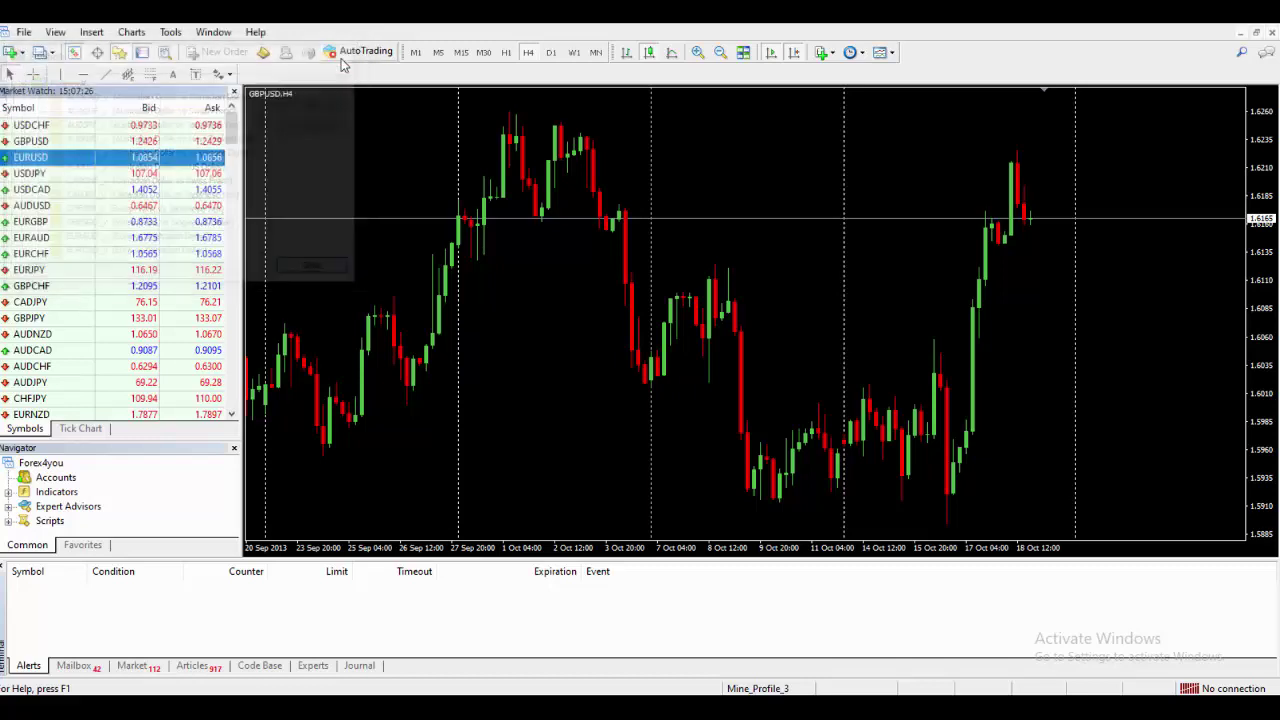
right_click(107, 156)
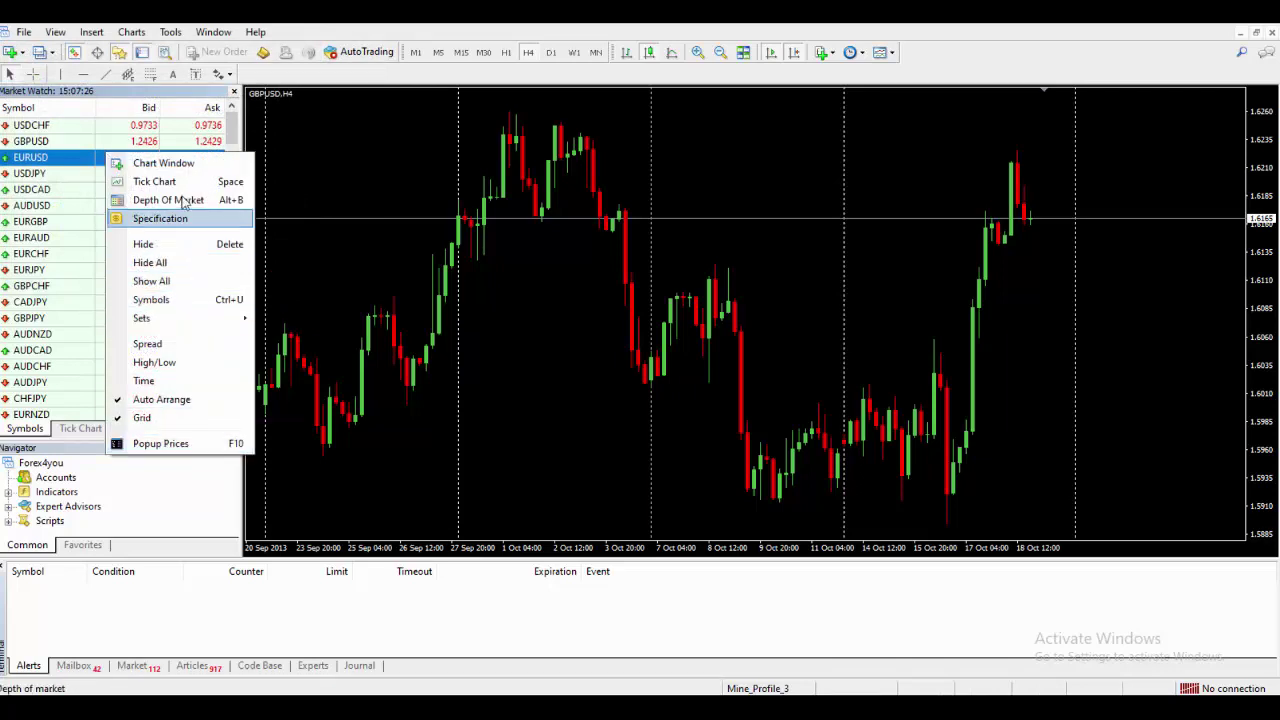
left_click(170, 345)
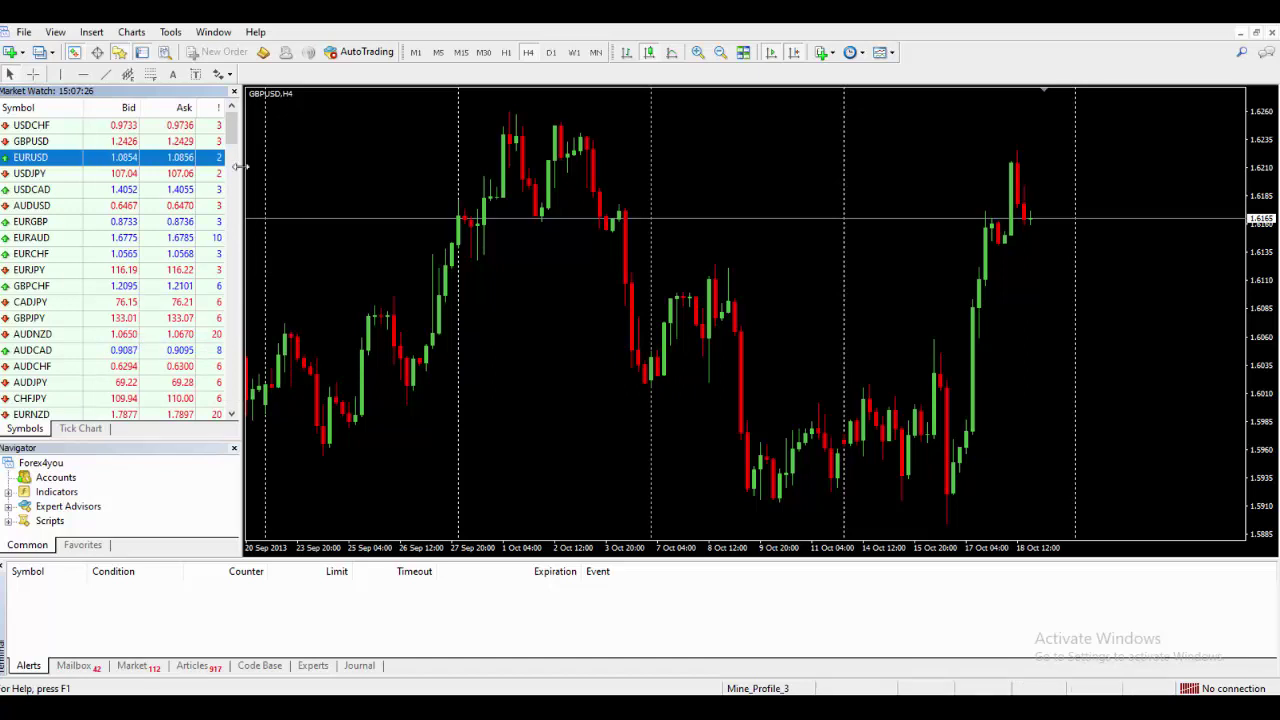
left_click_drag(240, 167, 286, 175)
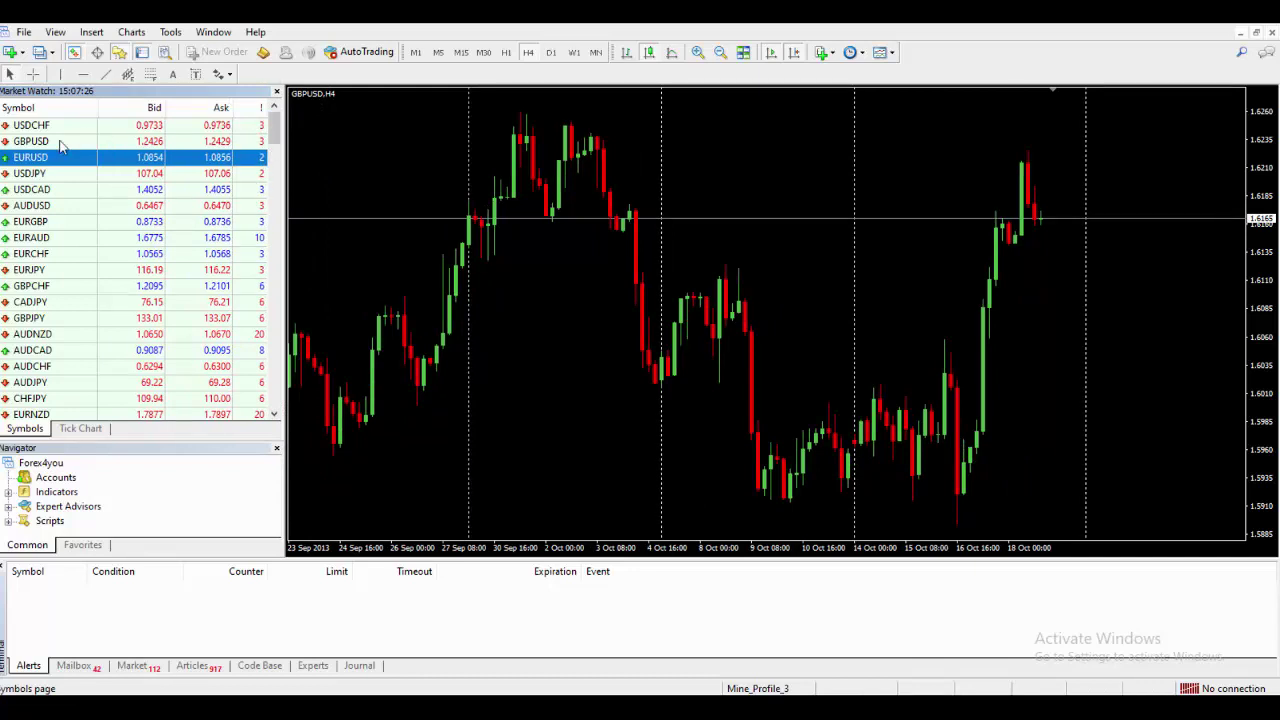
left_click(264, 146)
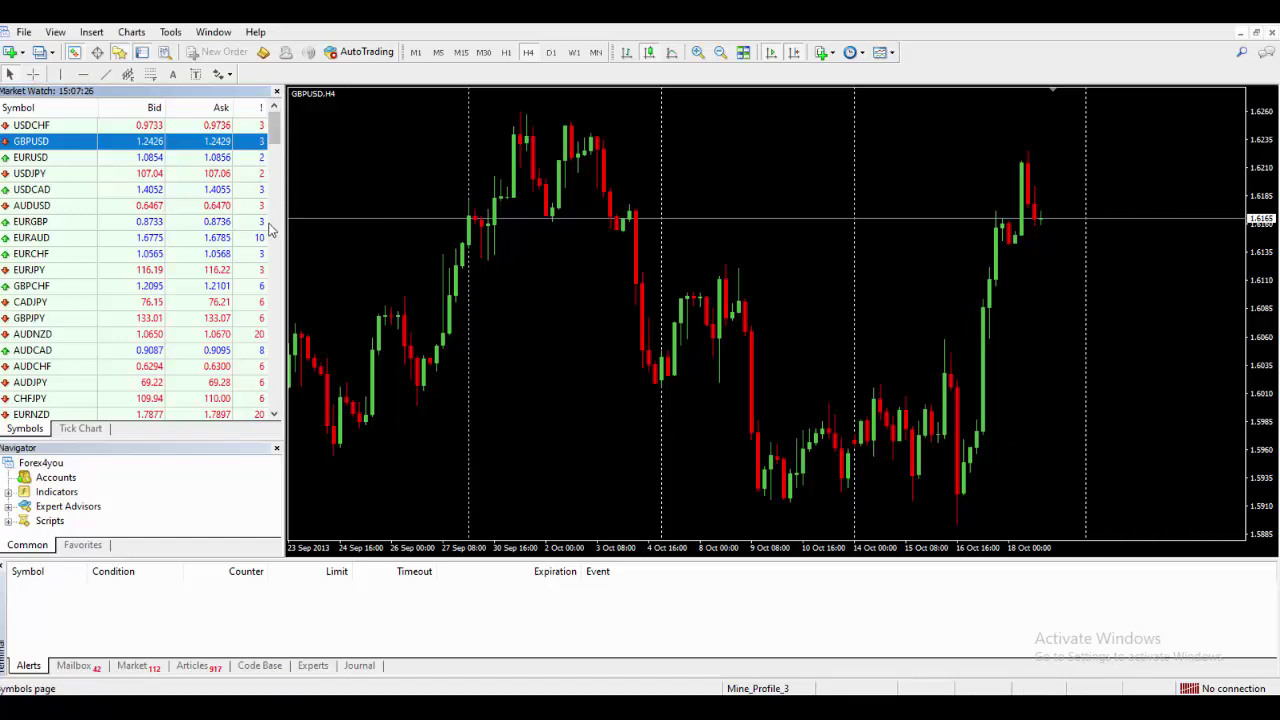
mouse_move(259, 358)
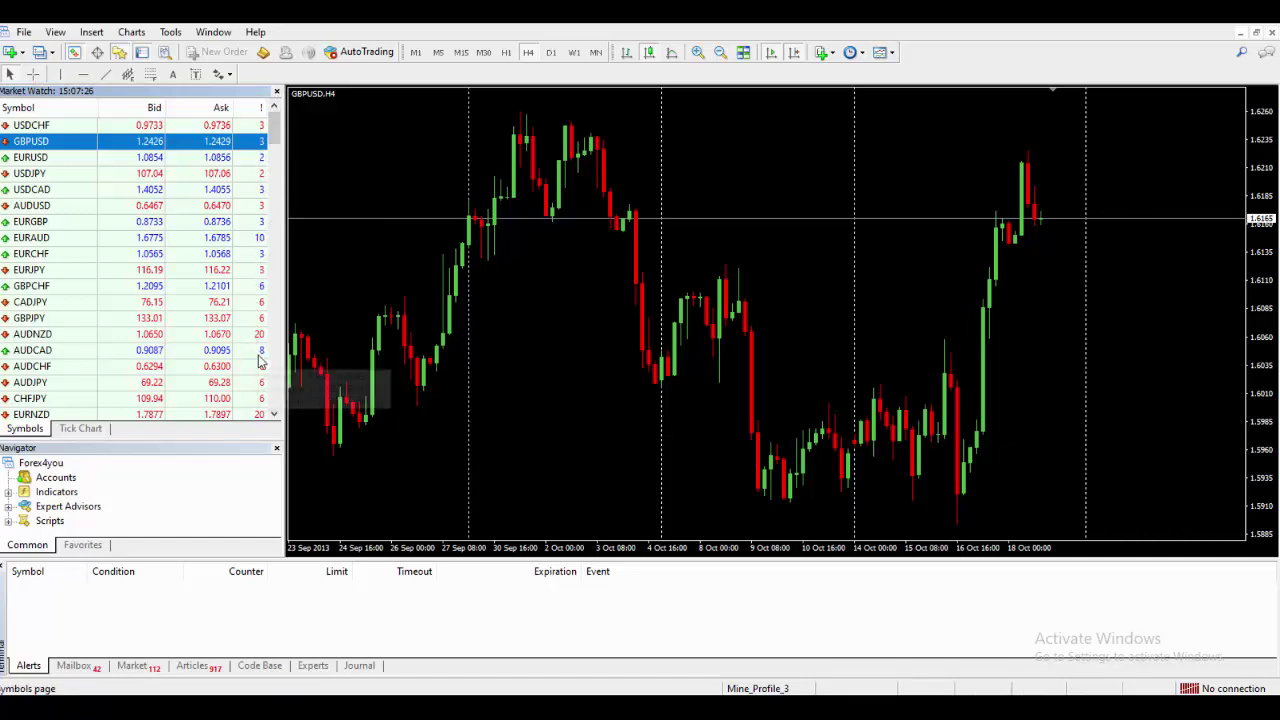
mouse_move(267, 334)
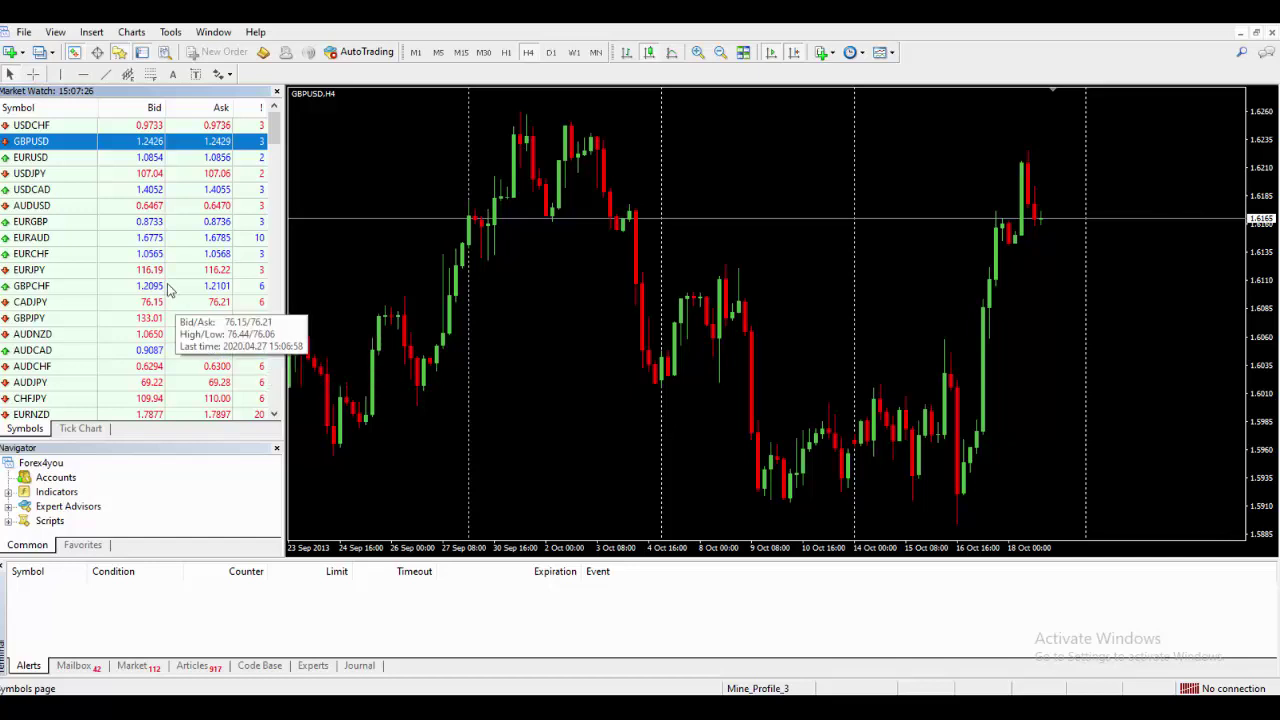
mouse_move(79, 221)
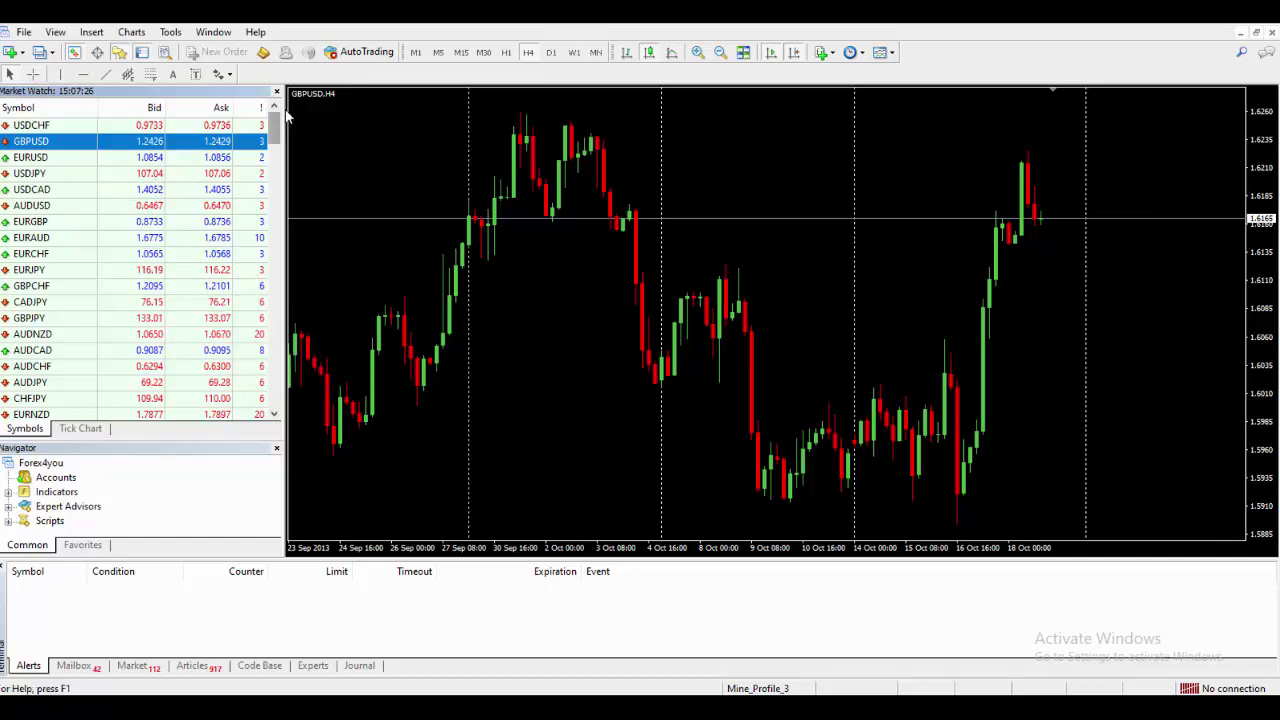
left_click_drag(275, 127, 274, 143)
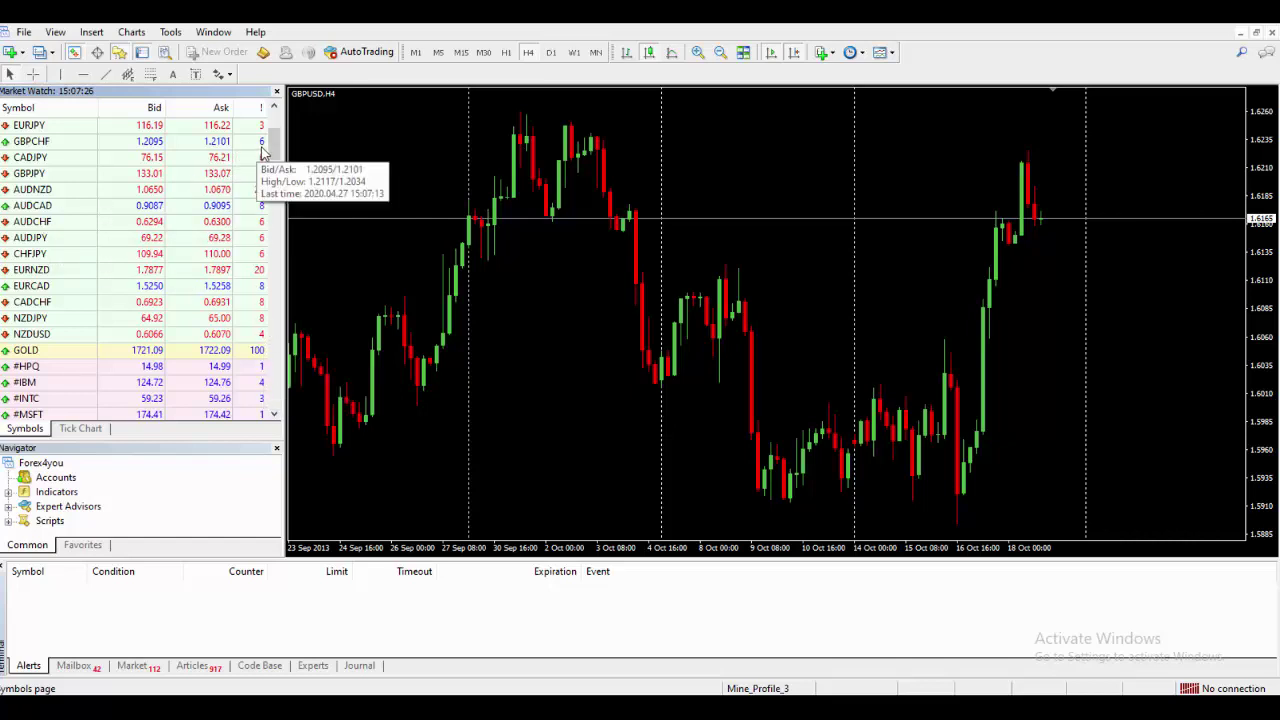
left_click_drag(274, 148, 270, 193)
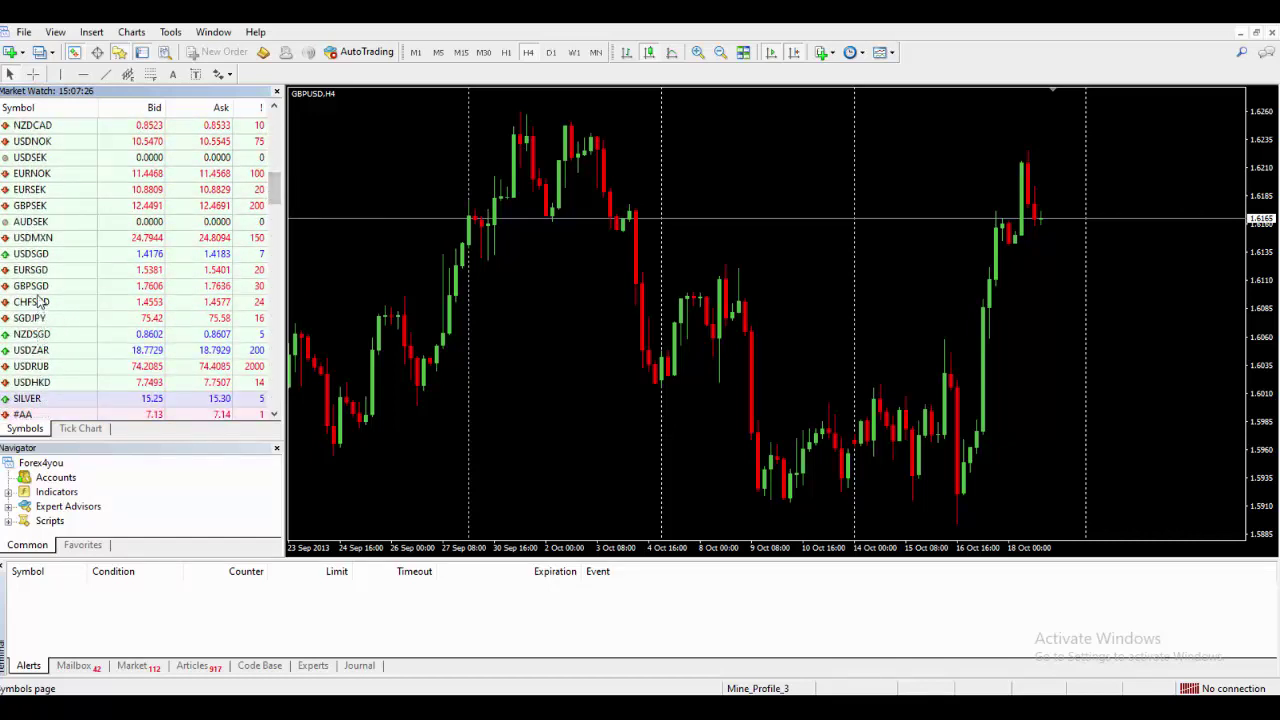
left_click(33, 354)
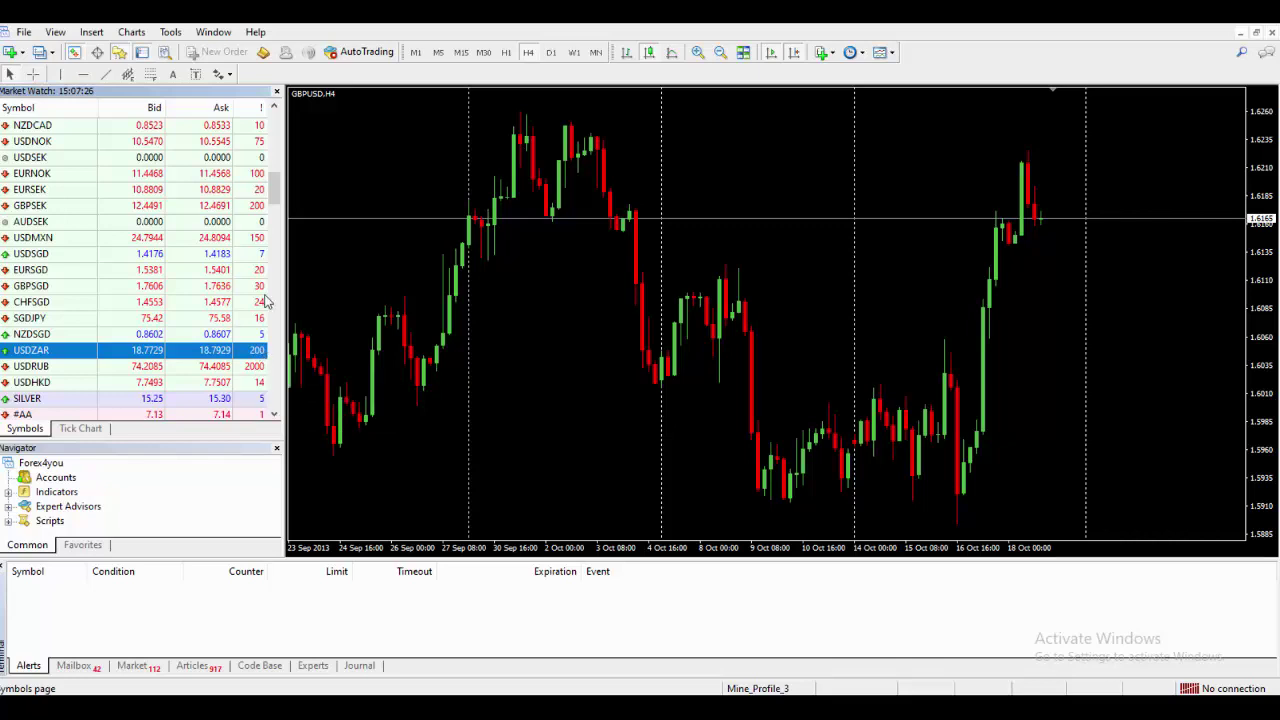
mouse_move(276, 185)
left_mouse_down()
mouse_move(274, 128)
mouse_move(274, 179)
left_mouse_up()
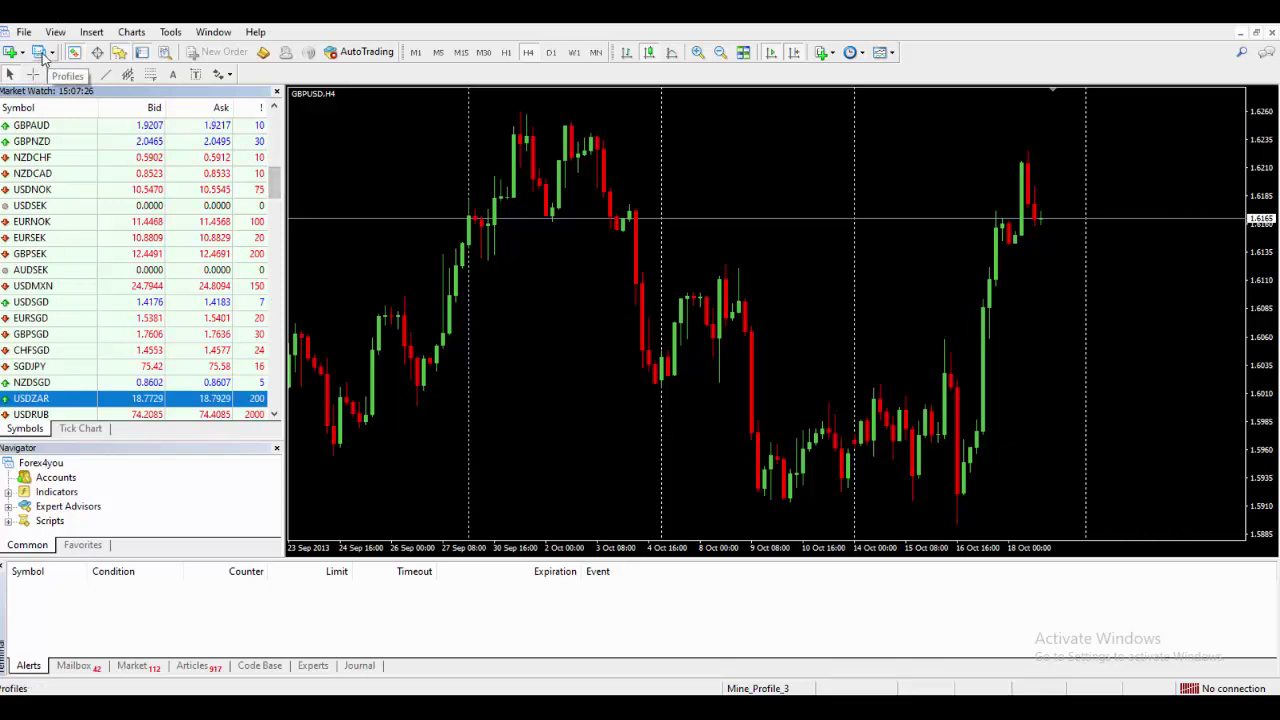
Open the Profiles menu and dismiss it without choosing a profile.
left_click(49, 56)
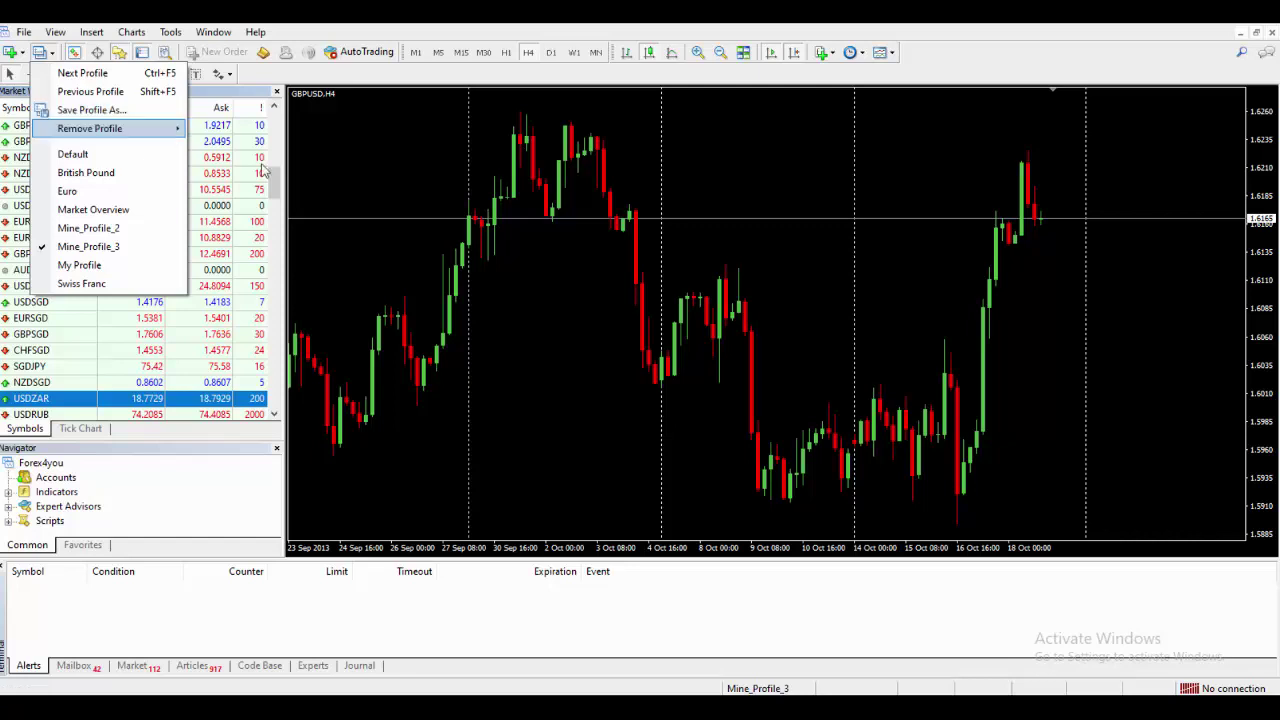
mouse_move(100, 128)
left_click(782, 273)
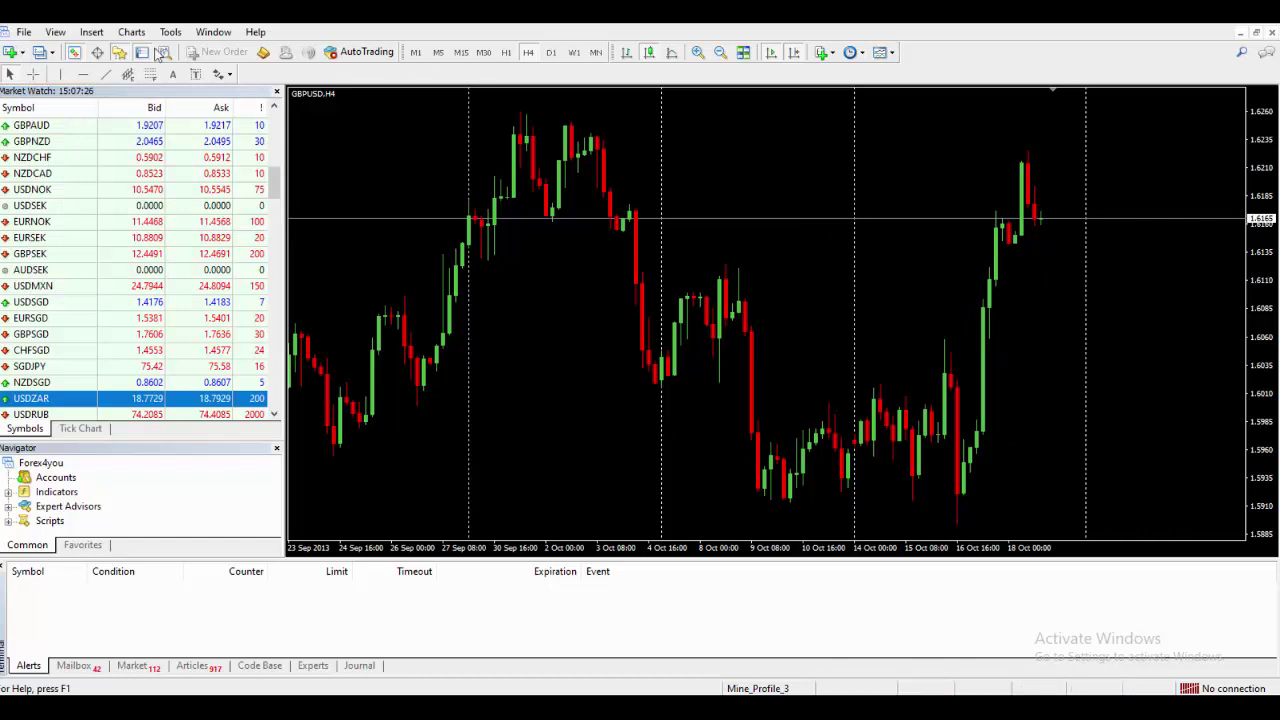
Cancel Save Profile As without saving, then show the New Chart symbol list.
left_click(43, 52)
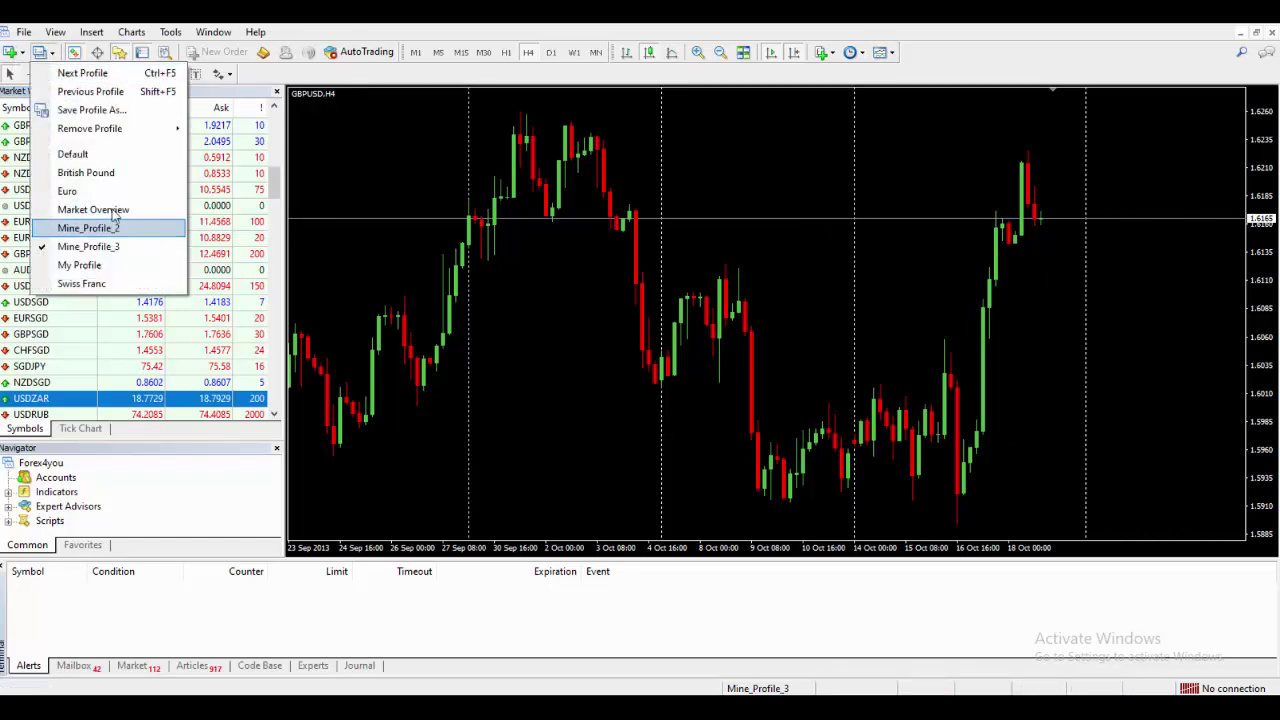
left_click(94, 114)
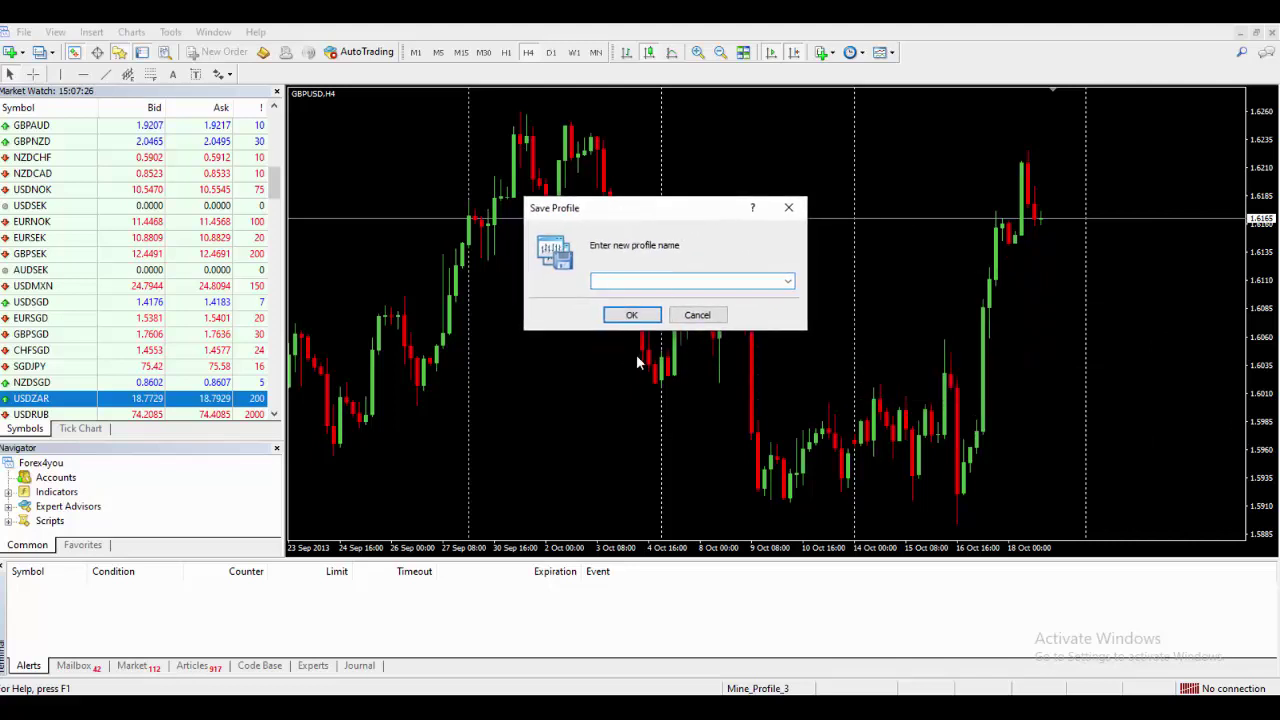
left_click(788, 281)
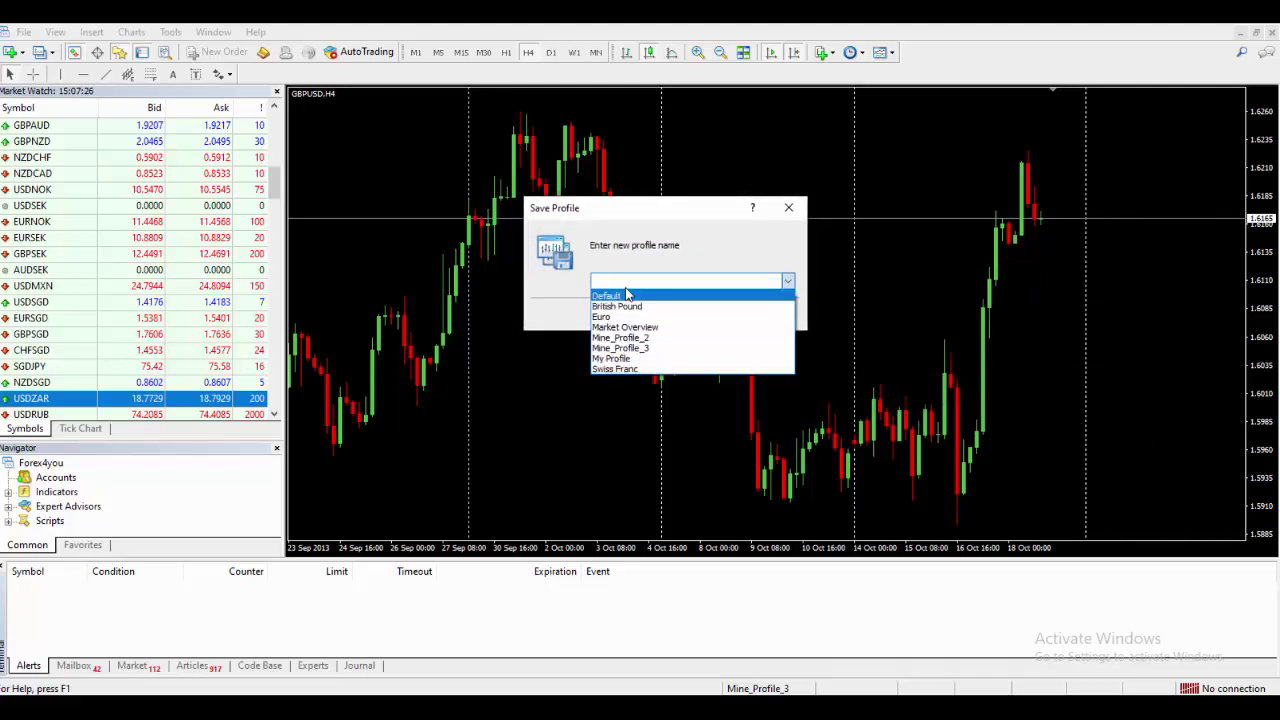
left_click(674, 265)
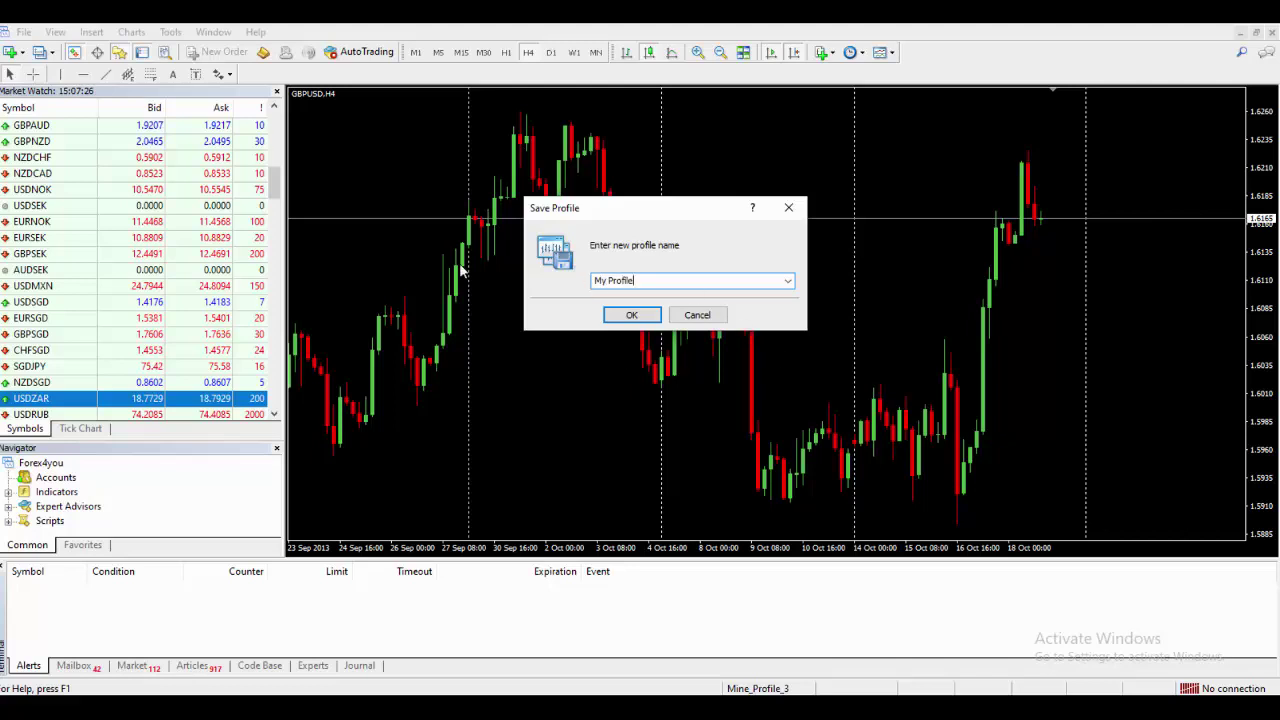
left_click(788, 208)
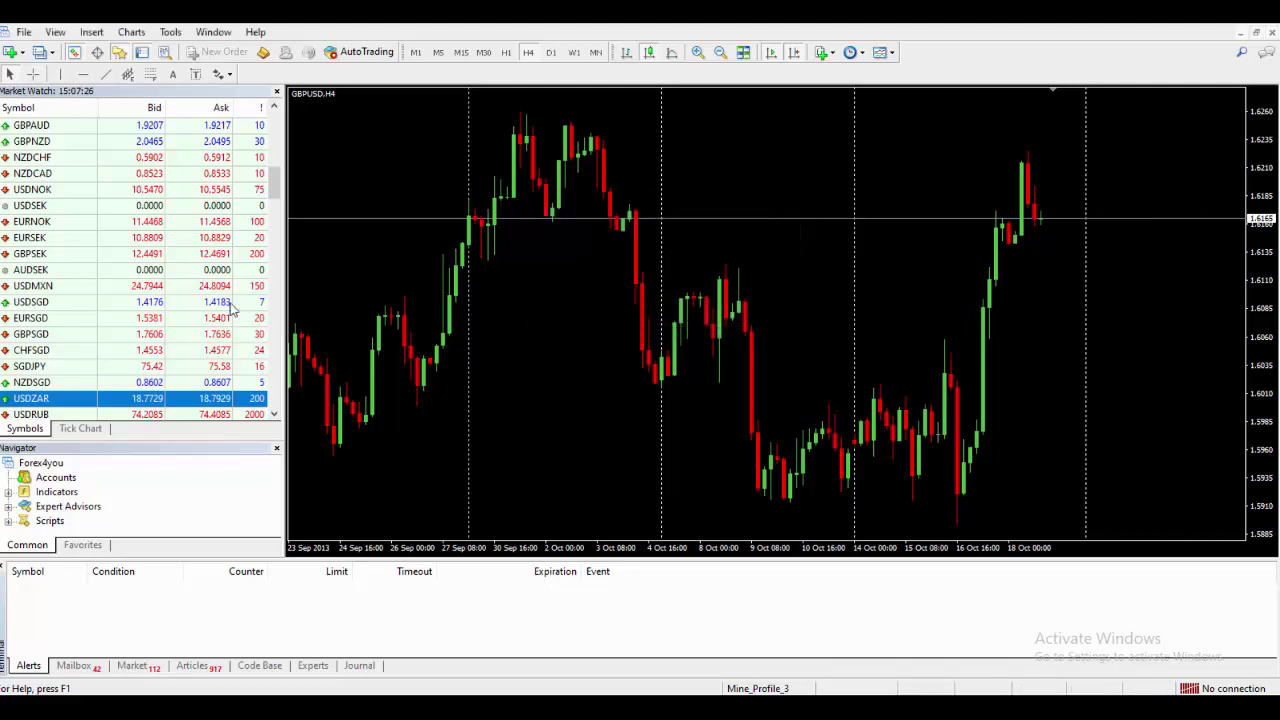
left_click(14, 52)
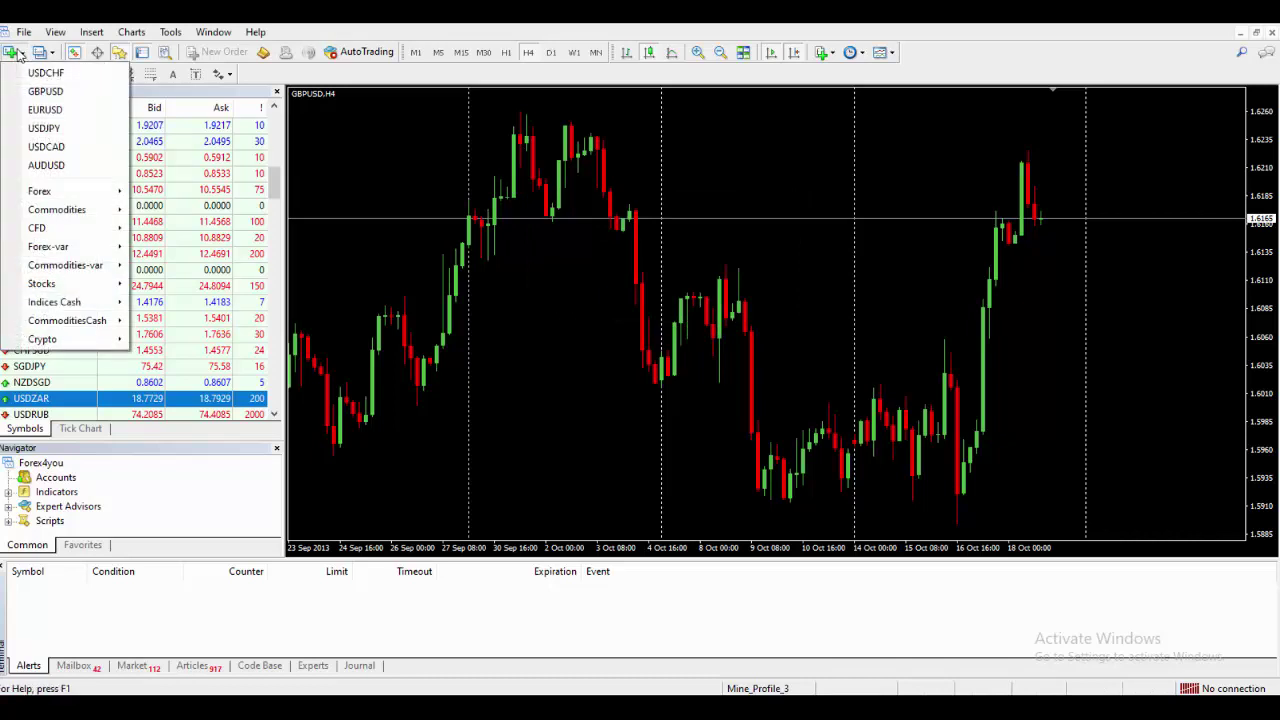
Open new USDJPY and $BRENT (CommoditiesCash) chart windows.
left_click(44, 128)
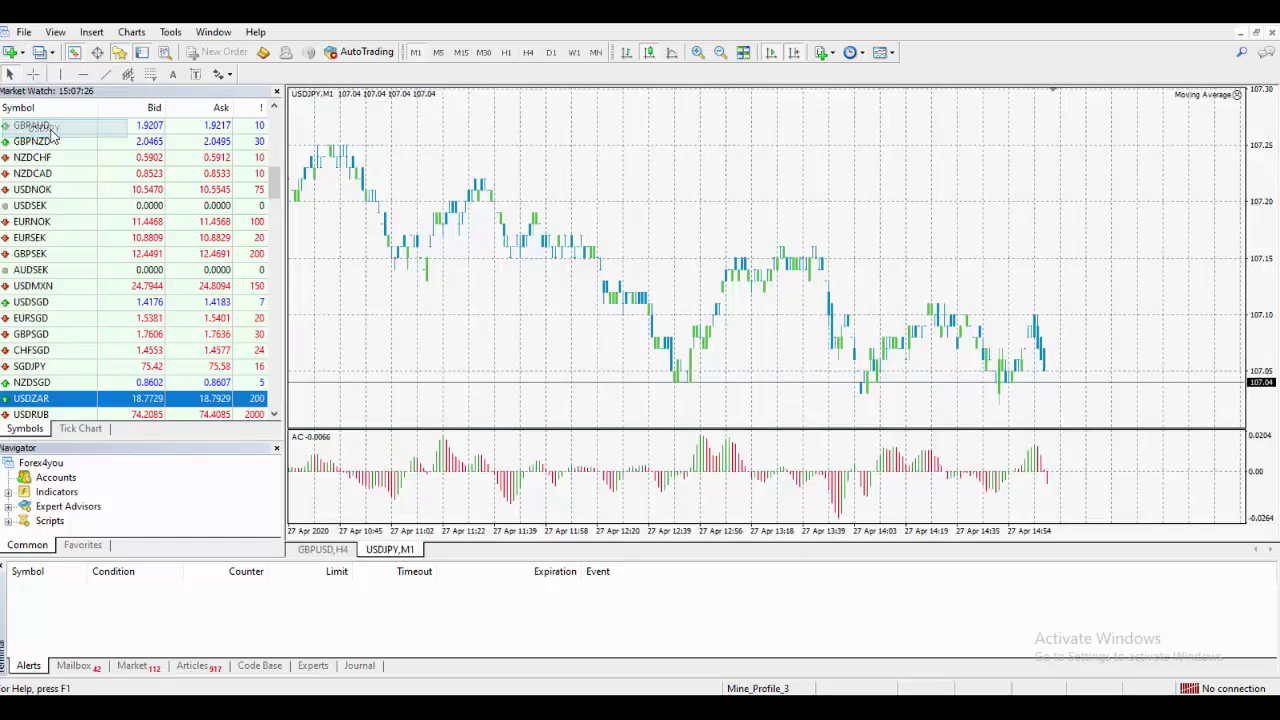
left_click(12, 54)
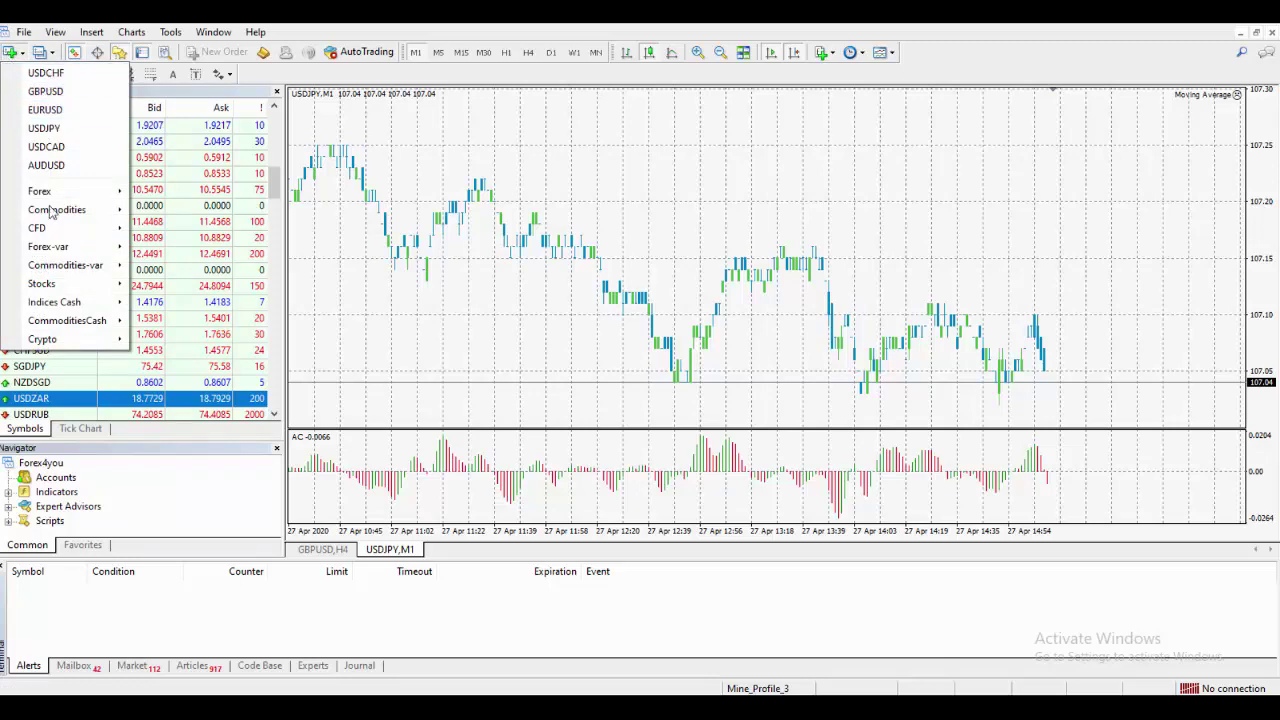
mouse_move(56, 324)
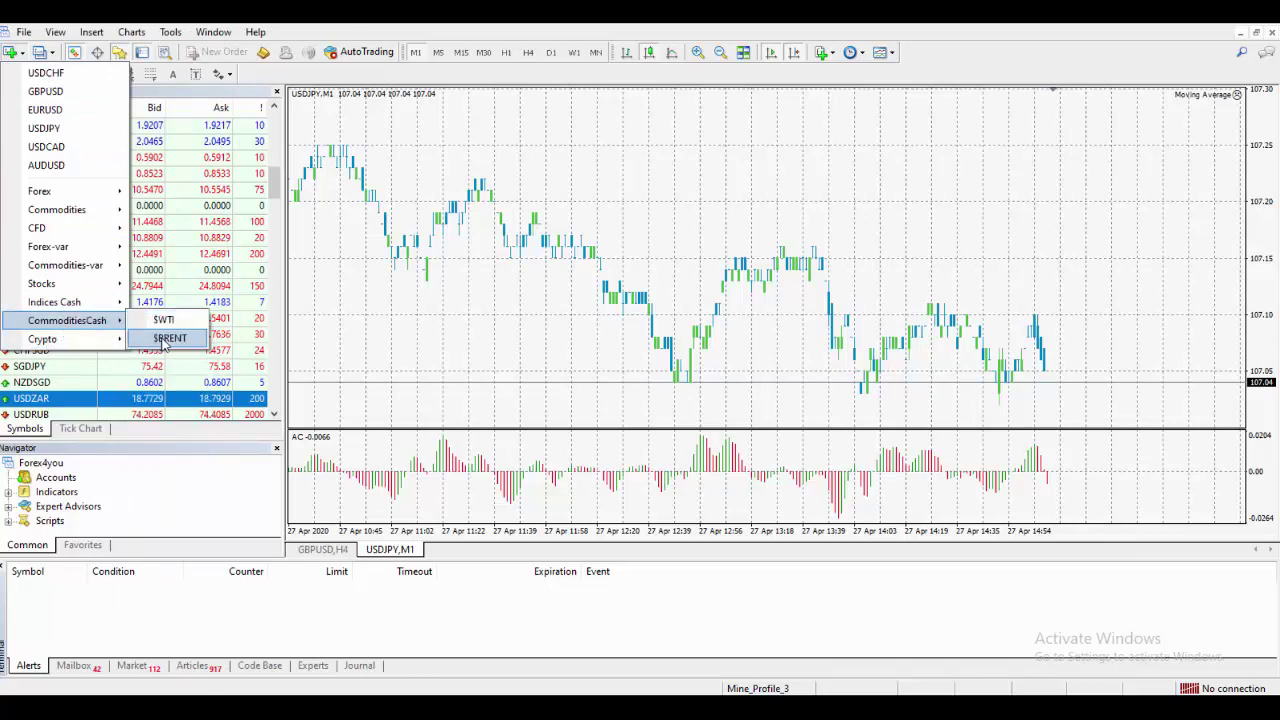
left_click(167, 339)
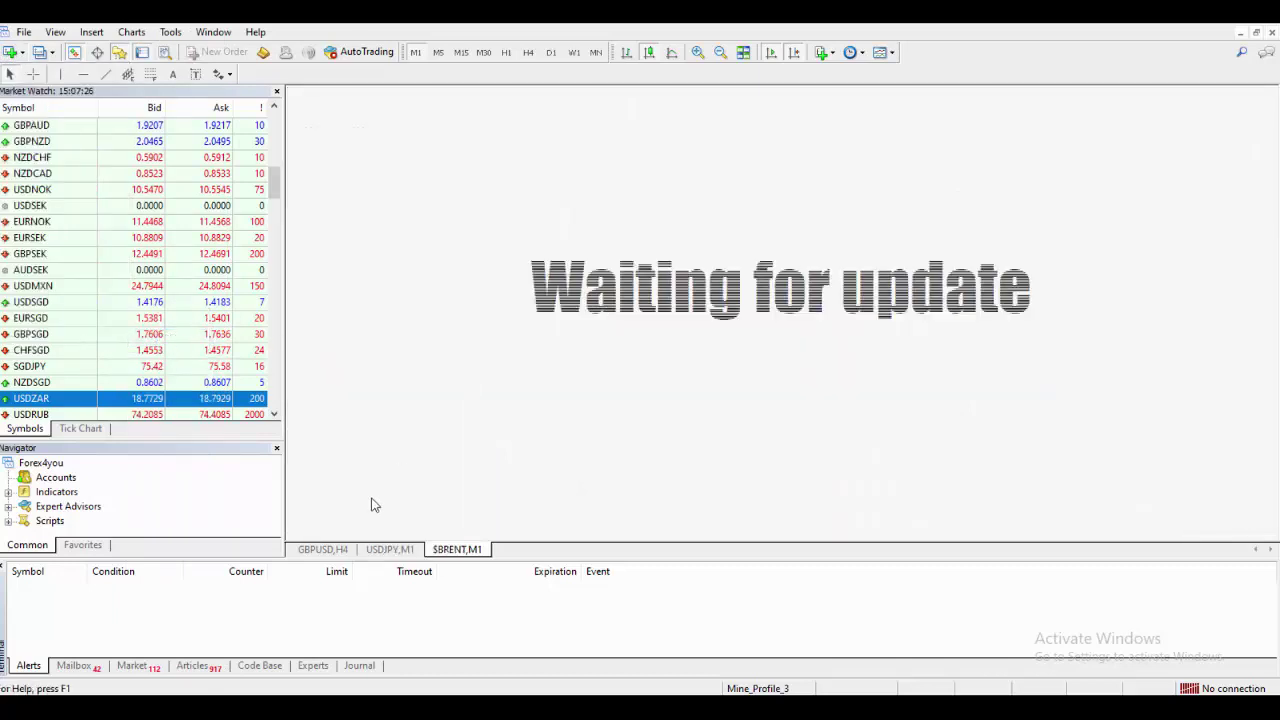
Switch the Brent chart to H1, then close the $BRENT,H1 window.
left_click(506, 52)
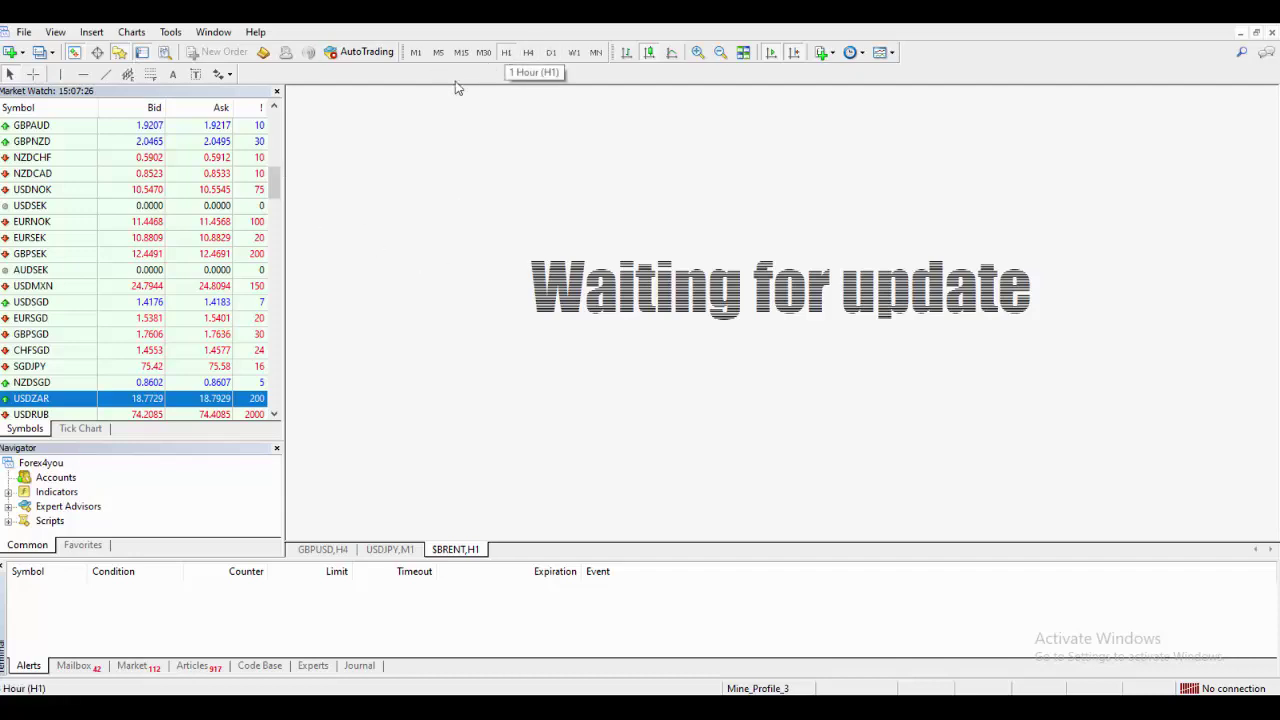
left_click(21, 54)
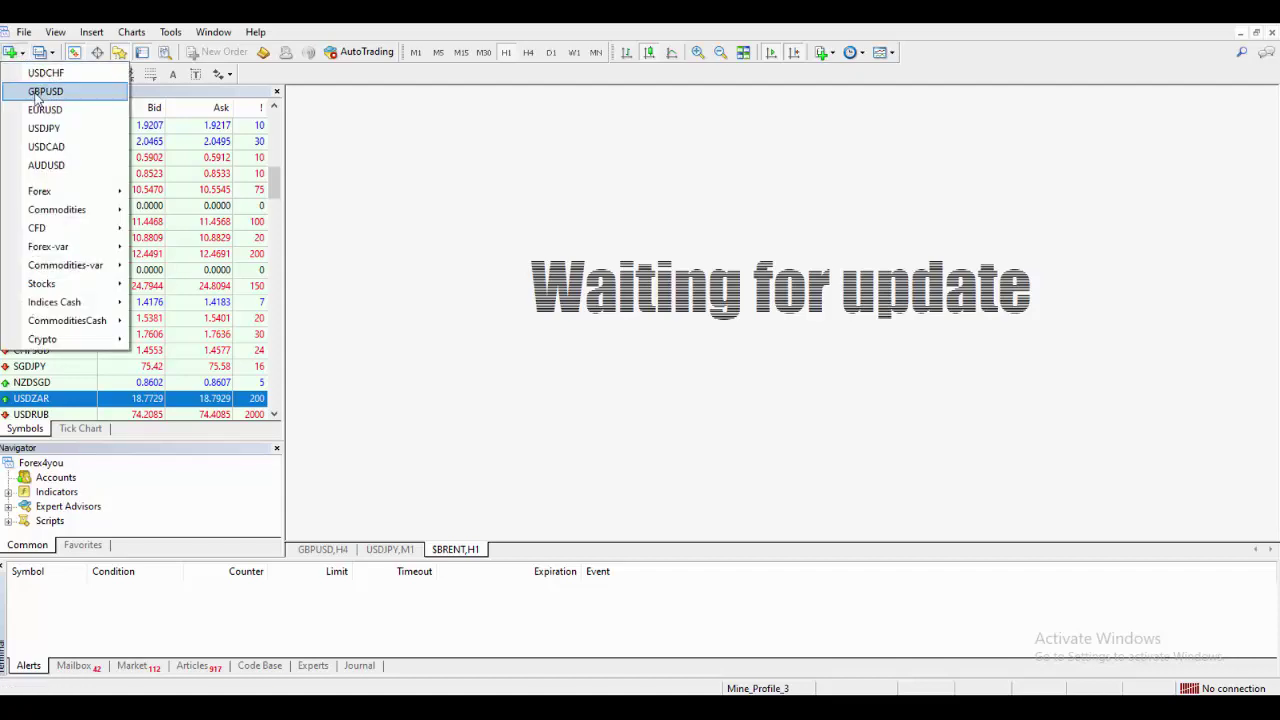
right_click(455, 553)
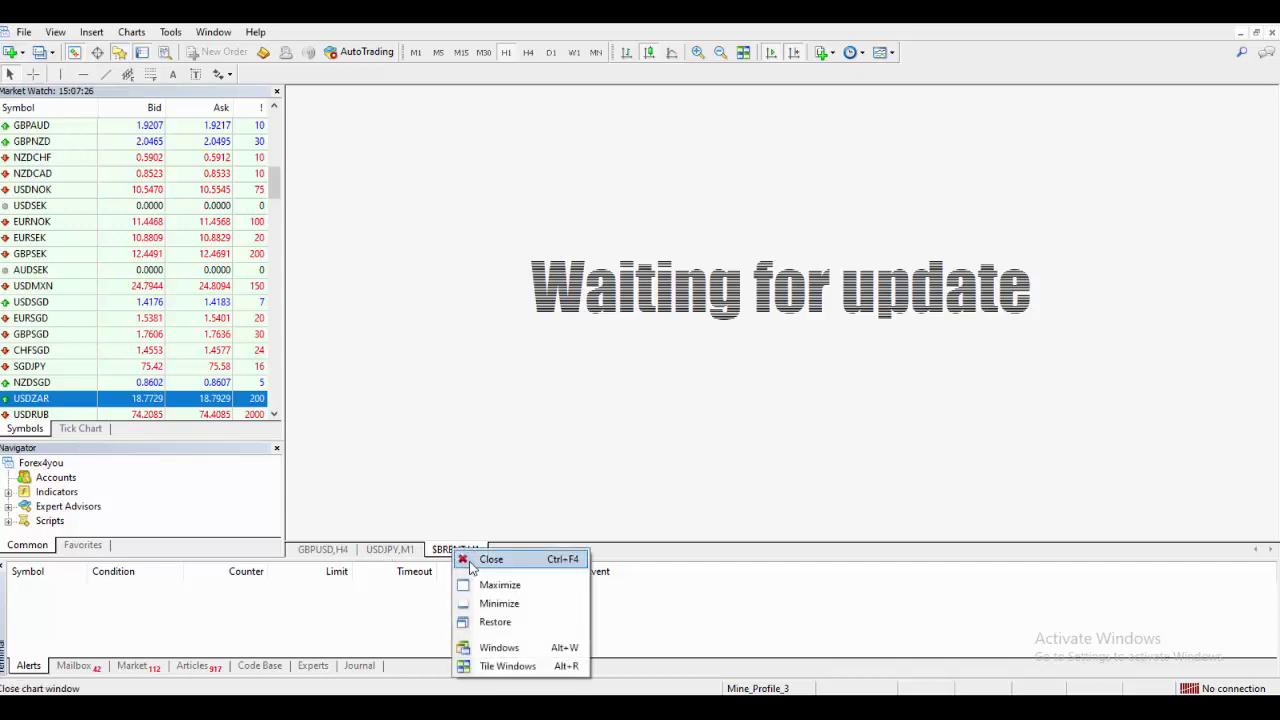
left_click(472, 562)
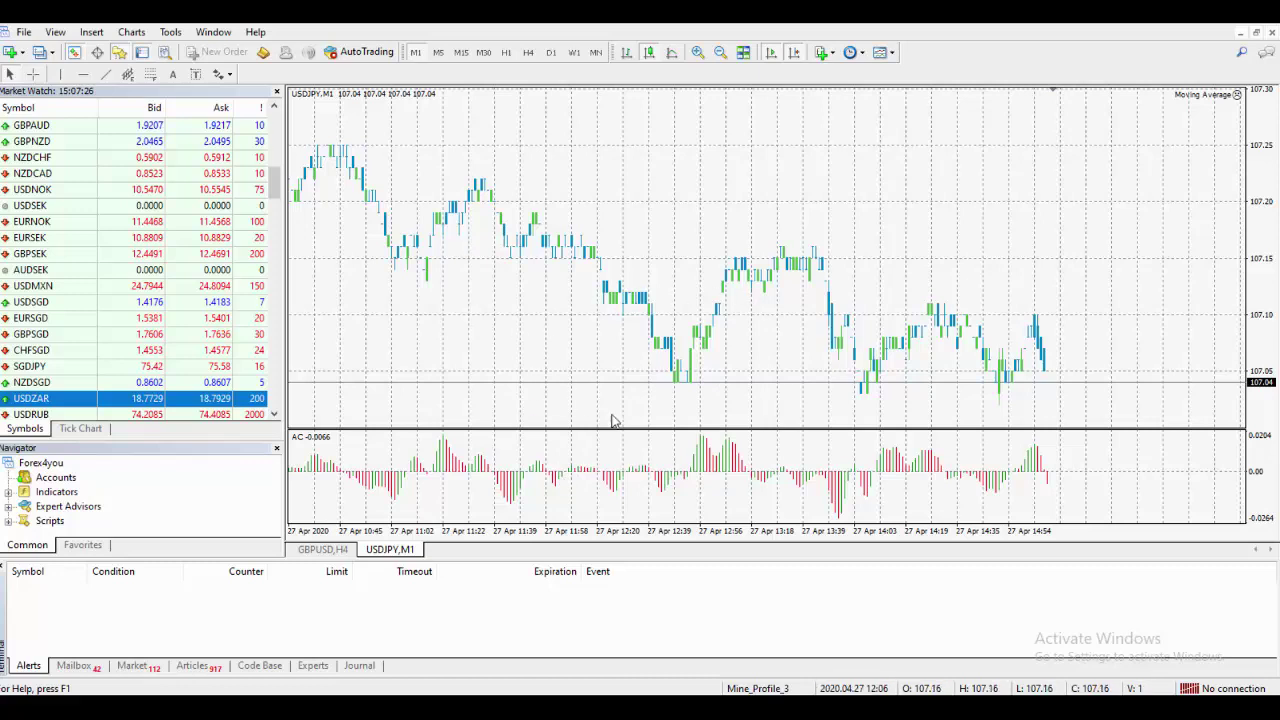
Switch between the GBPUSD,H4 and USDJPY,M1 tabs, ending on GBPUSD,H4.
left_click(325, 549)
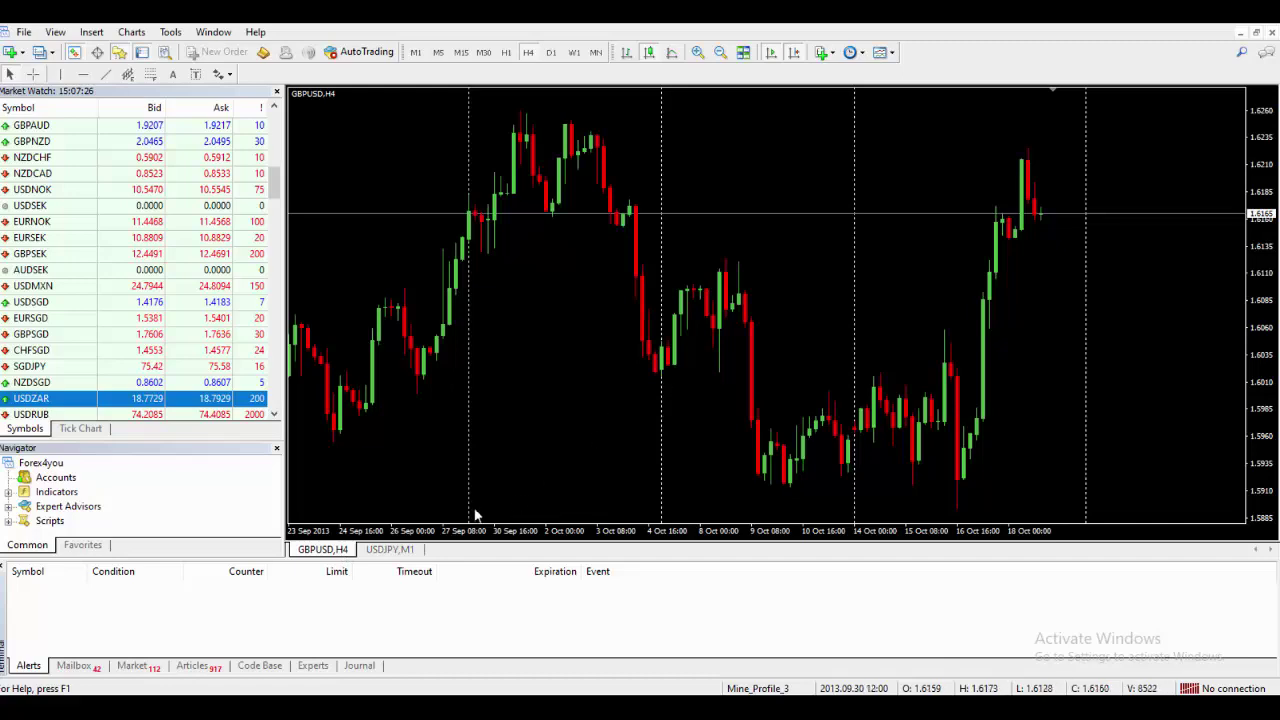
left_click(422, 552)
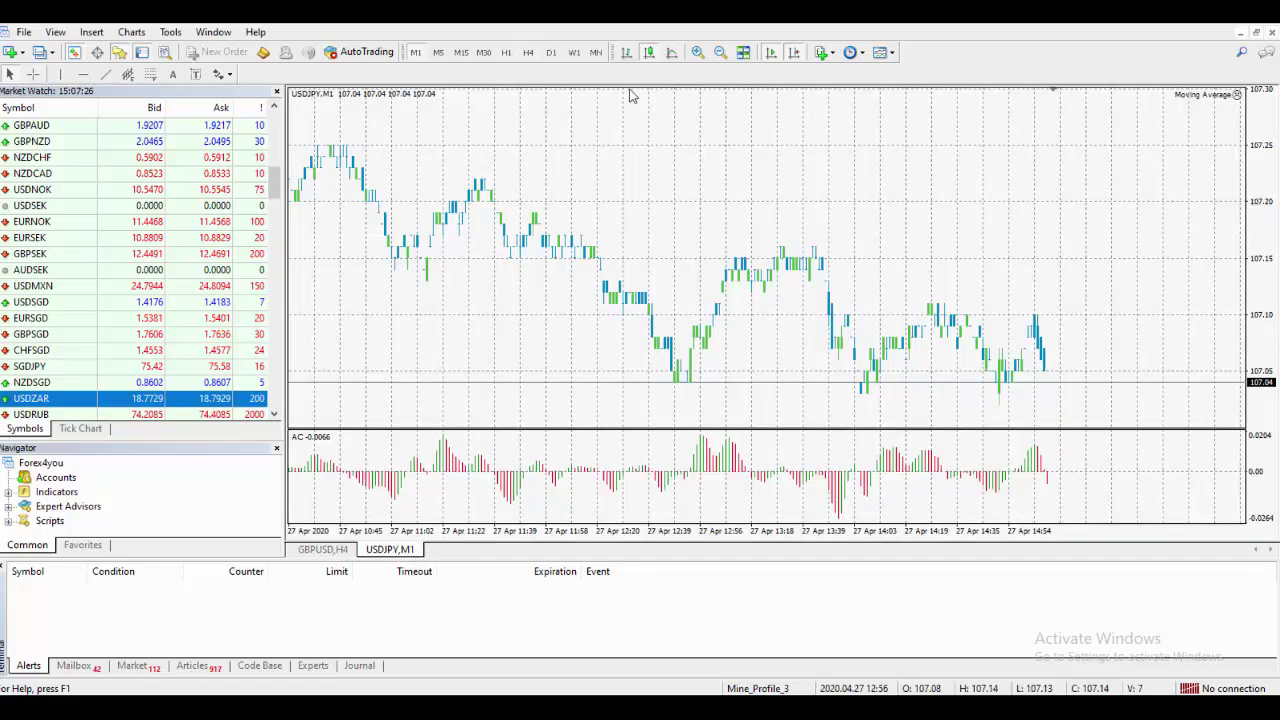
left_click(325, 550)
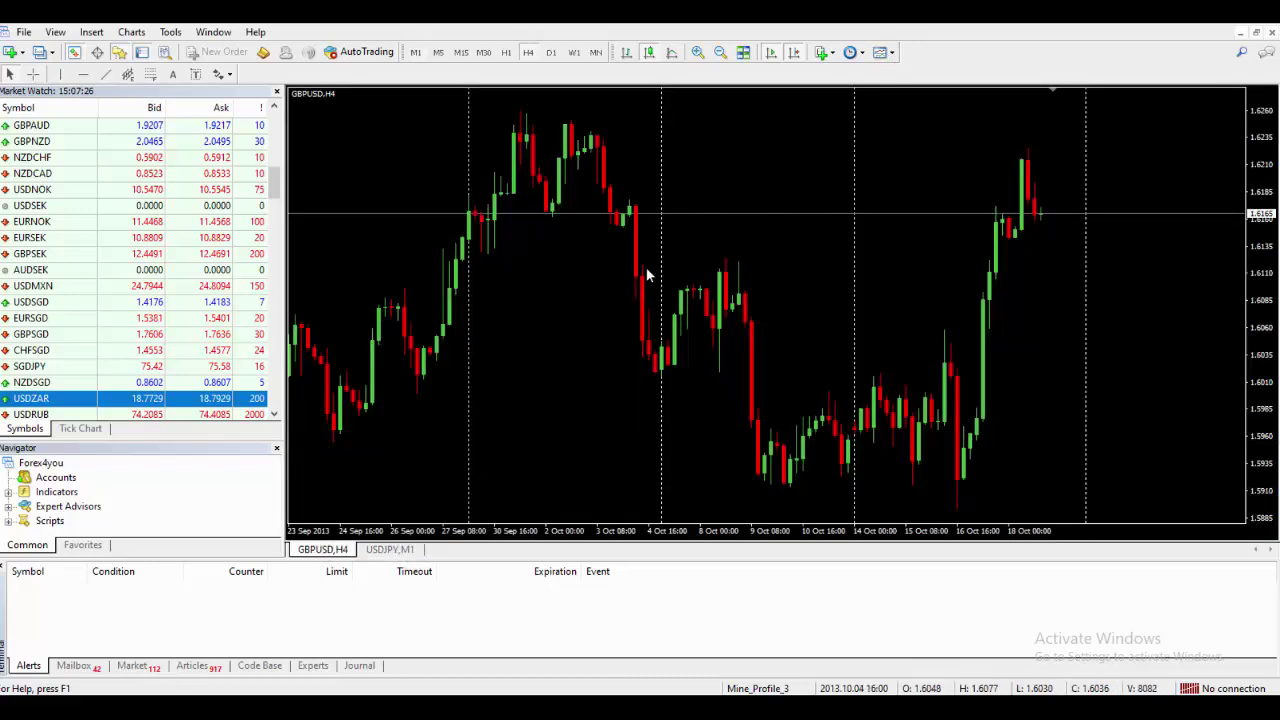
Save the GBPUSD,H4 chart as template 'Webinar Temp', then switch to USDJPY,M1.
right_click(595, 222)
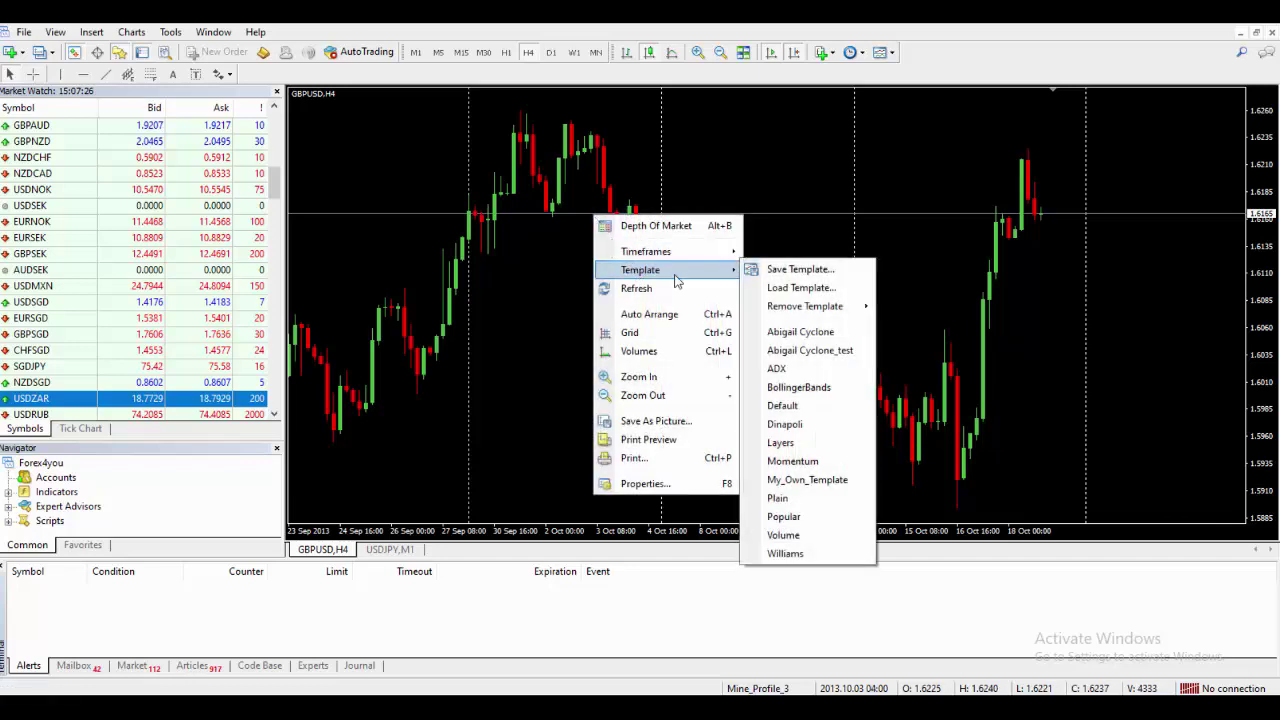
mouse_move(735, 270)
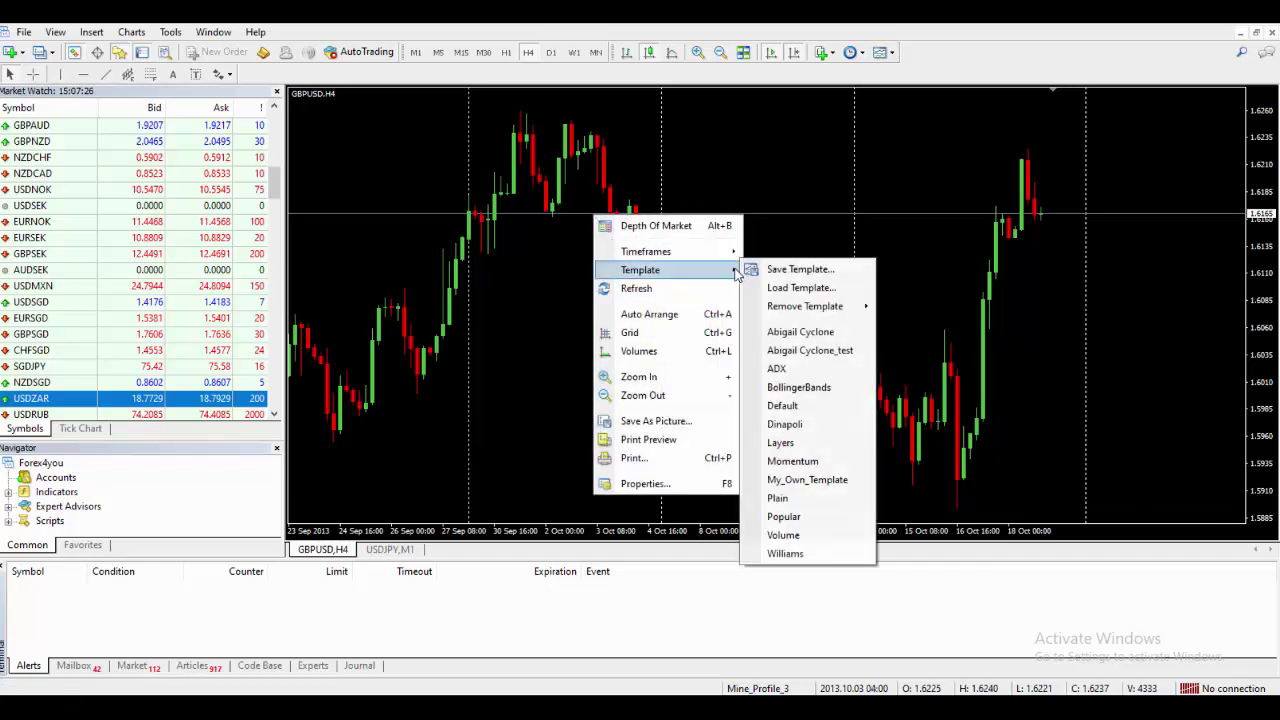
left_click(787, 272)
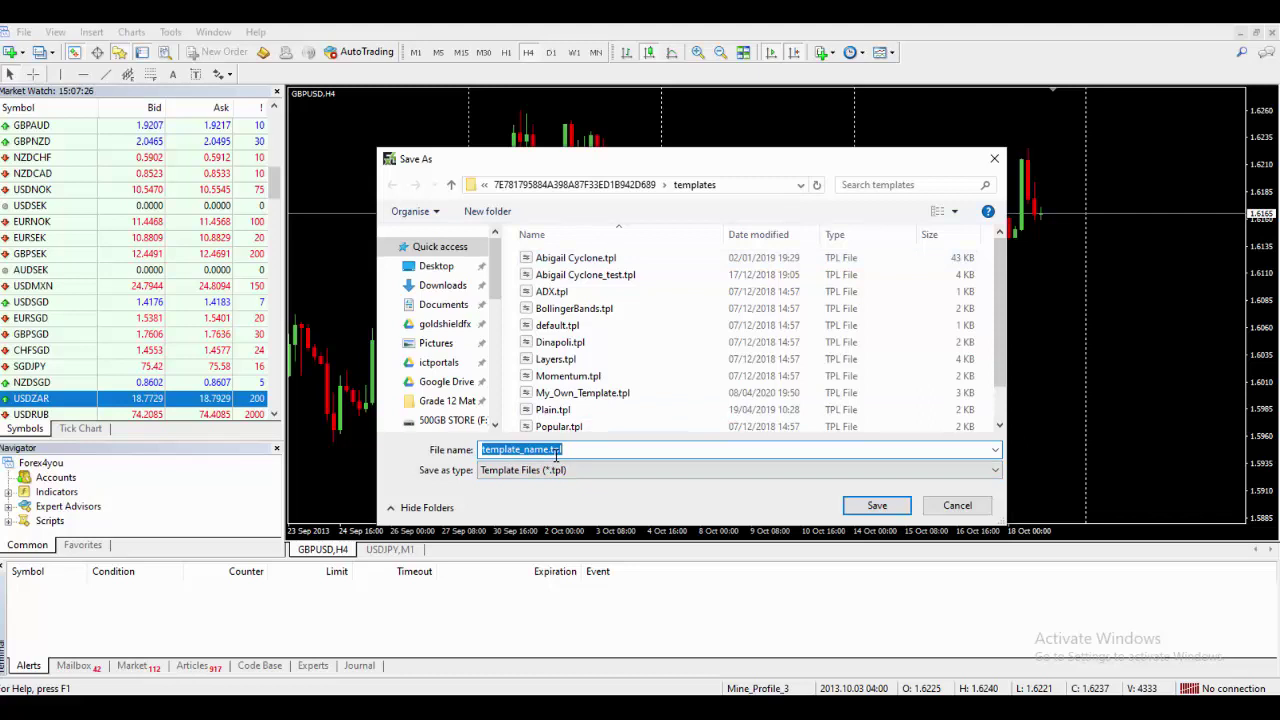
type("Webinar Temp")
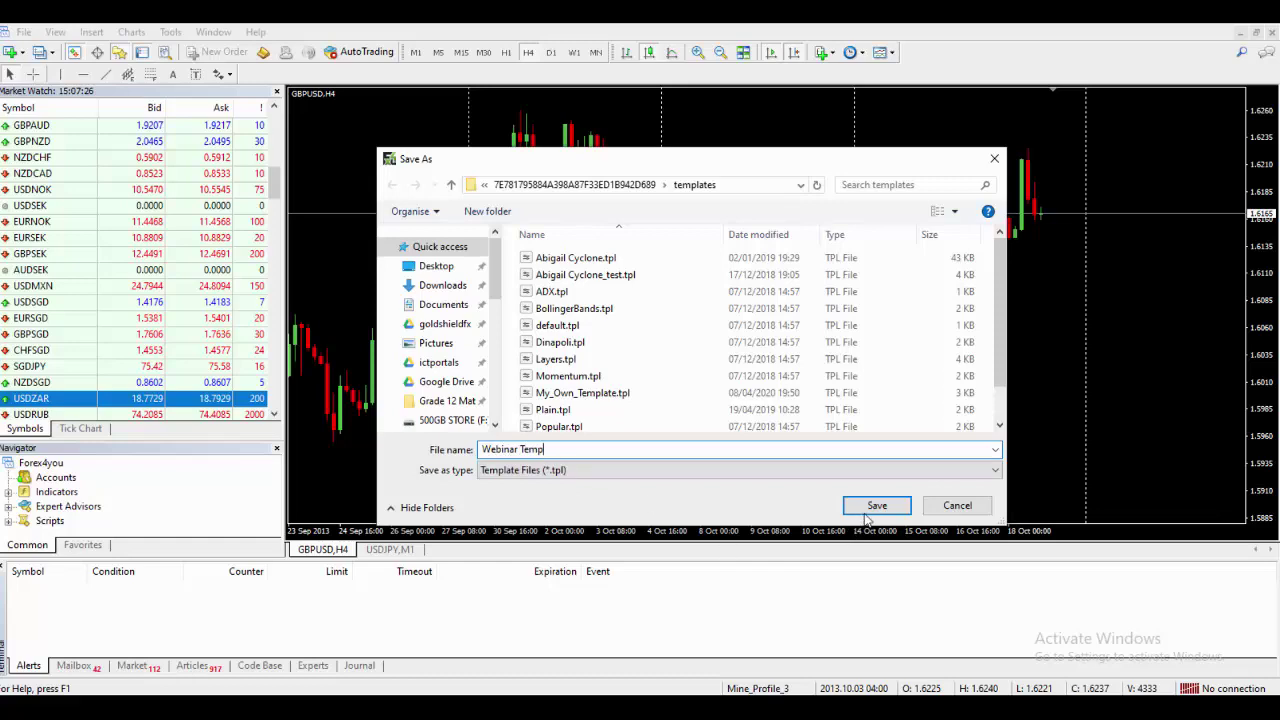
left_click(875, 506)
left_click(390, 550)
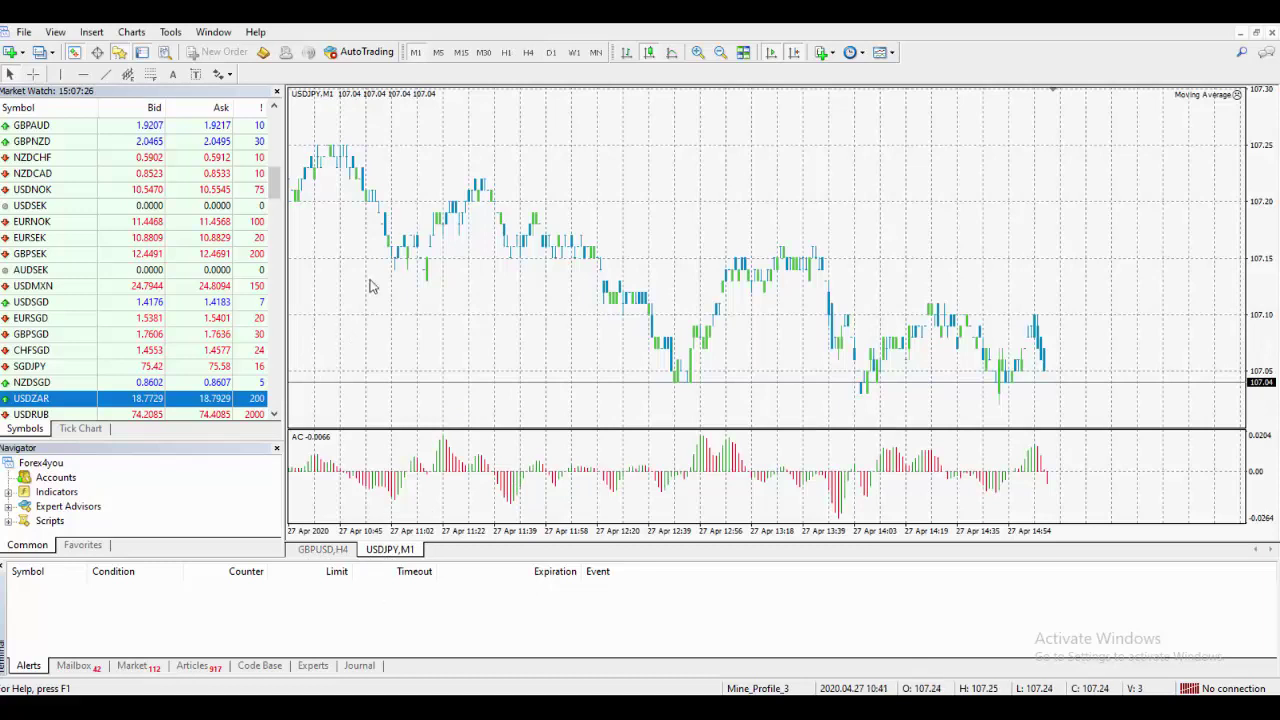
Load the Webinar Temp.tpl template onto the USDJPY M1 chart from its shortcut menu.
right_click(424, 165)
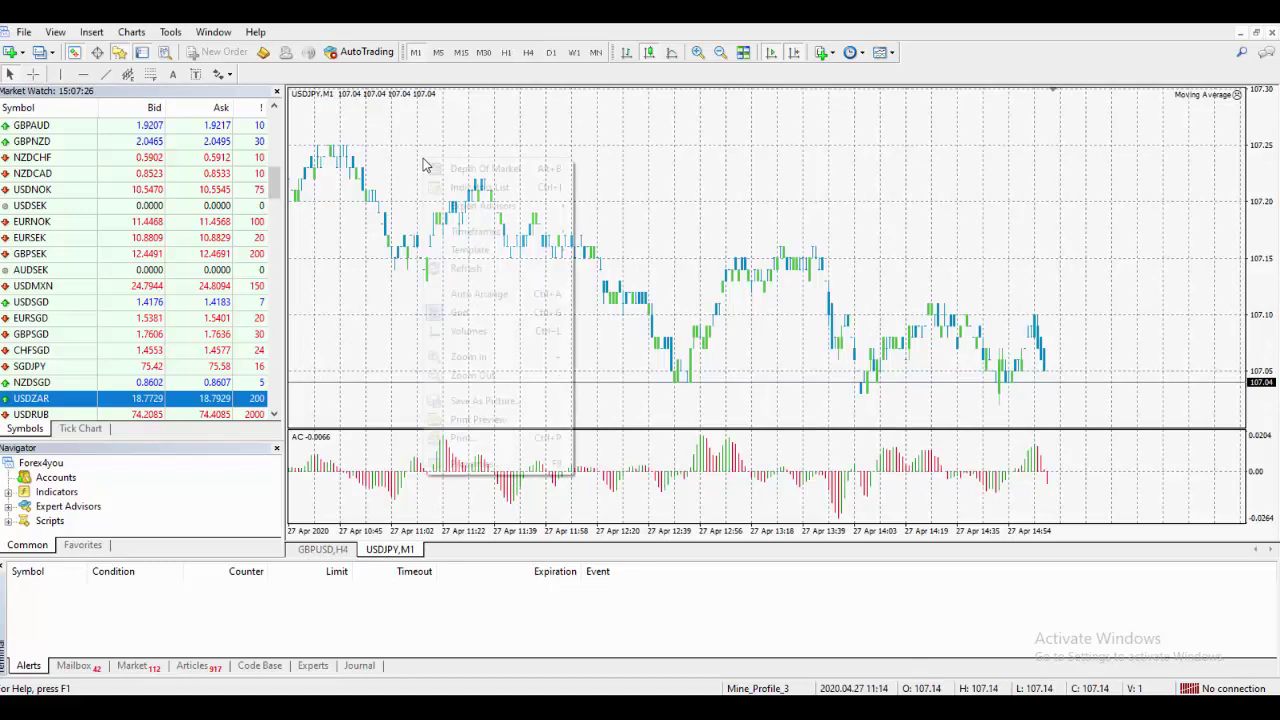
mouse_move(512, 250)
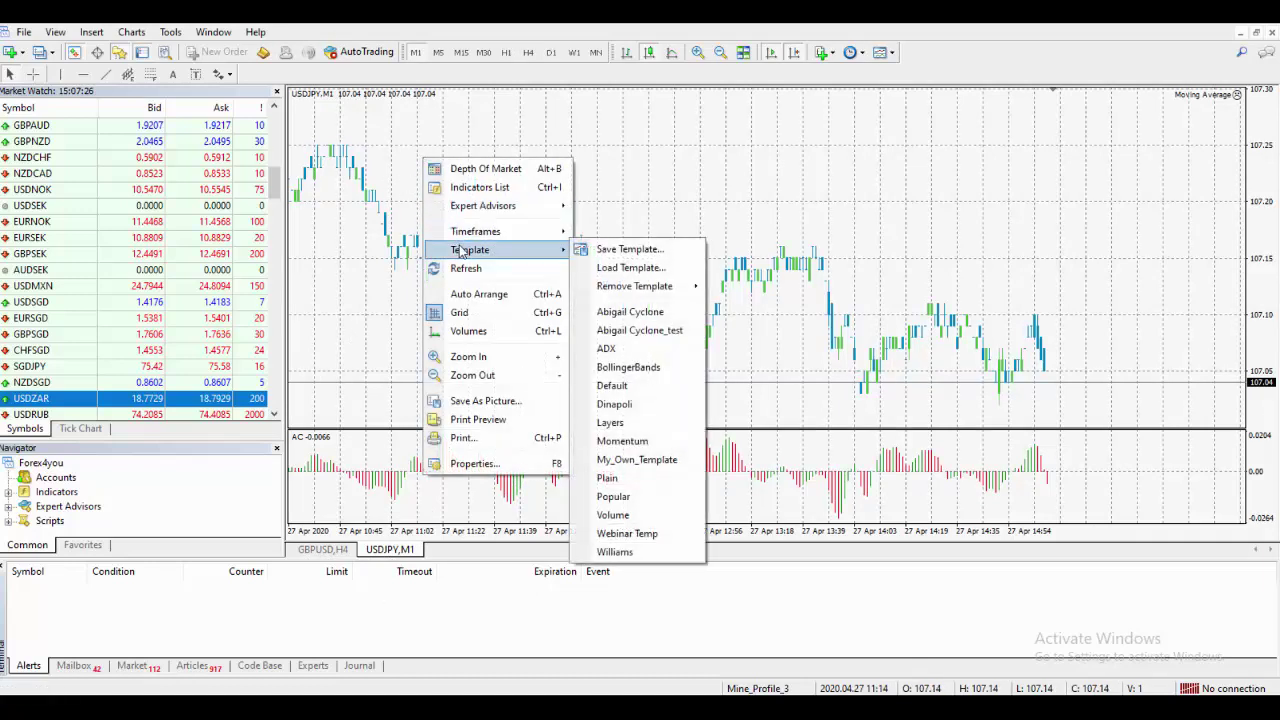
left_click(611, 270)
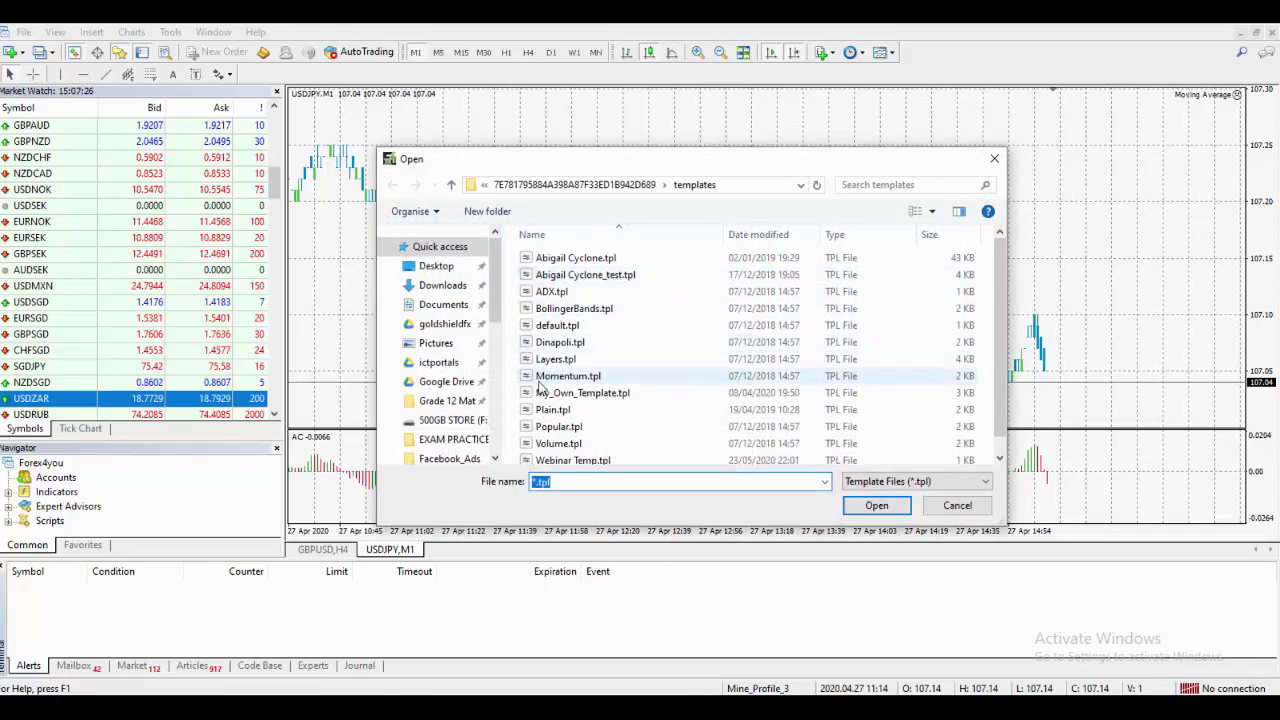
left_click(578, 461)
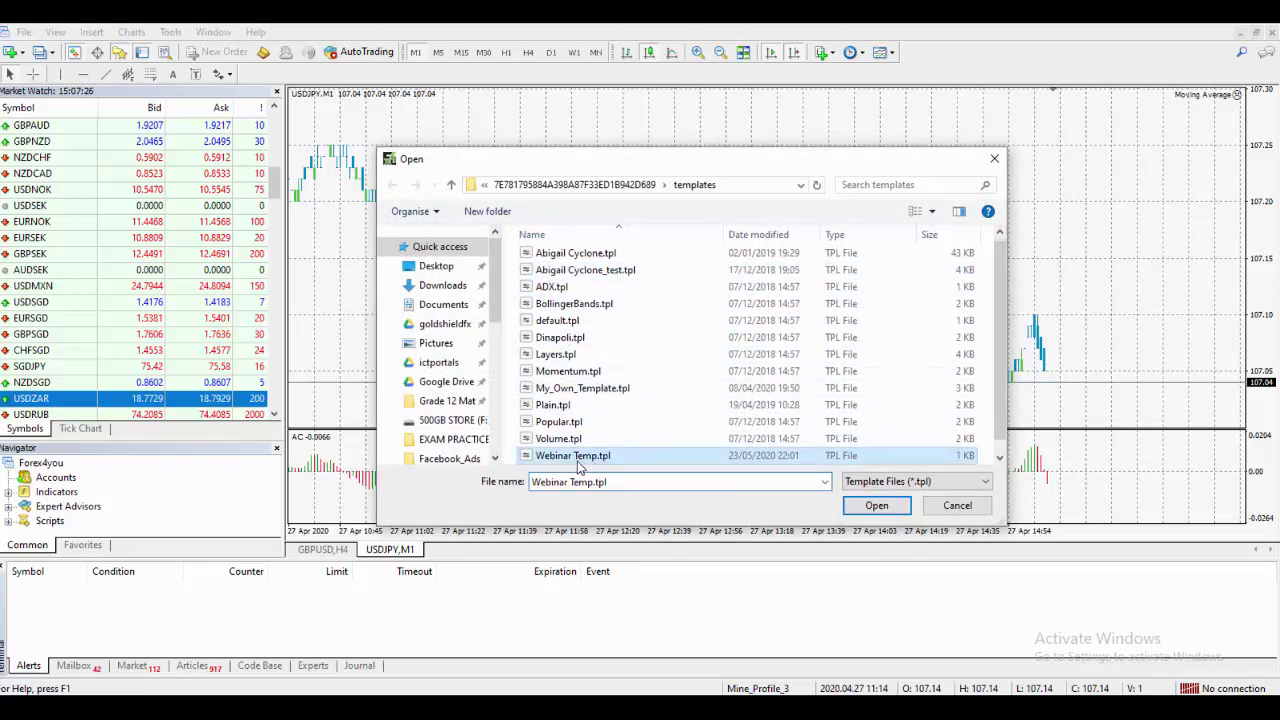
left_click(880, 507)
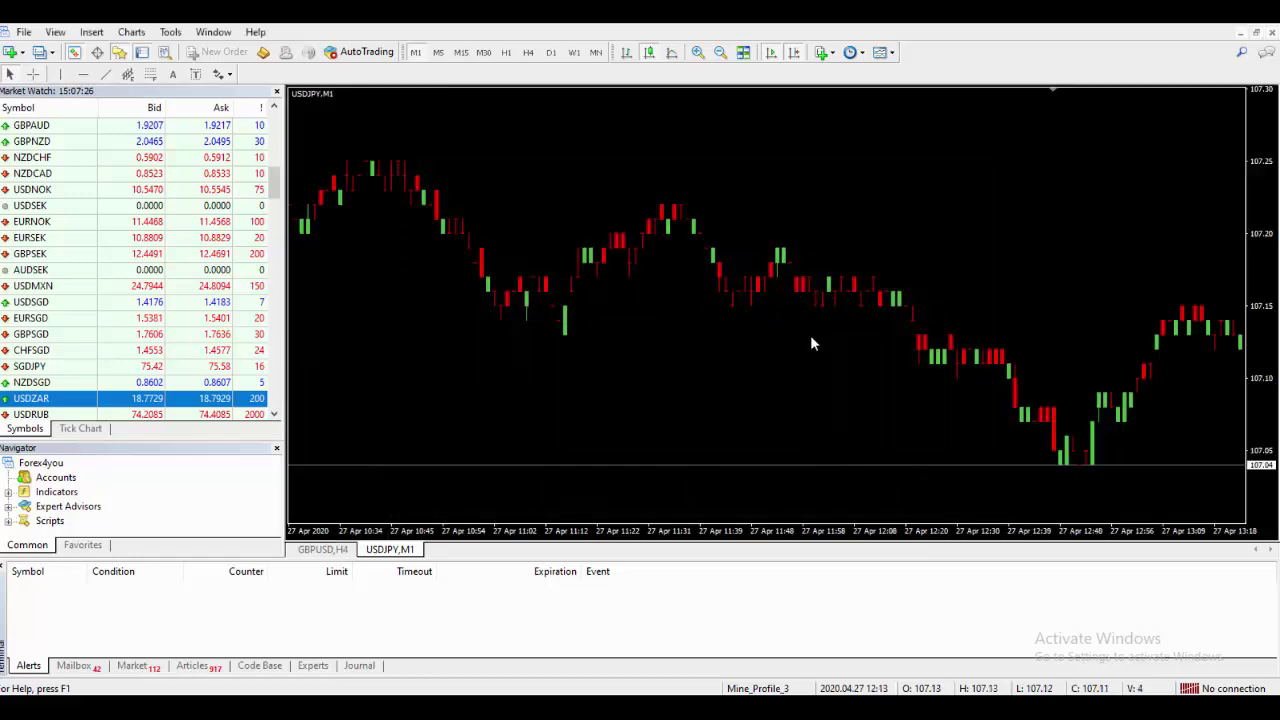
Switch the USDJPY chart to the H1 timeframe and pan back to earlier candles.
left_click(506, 52)
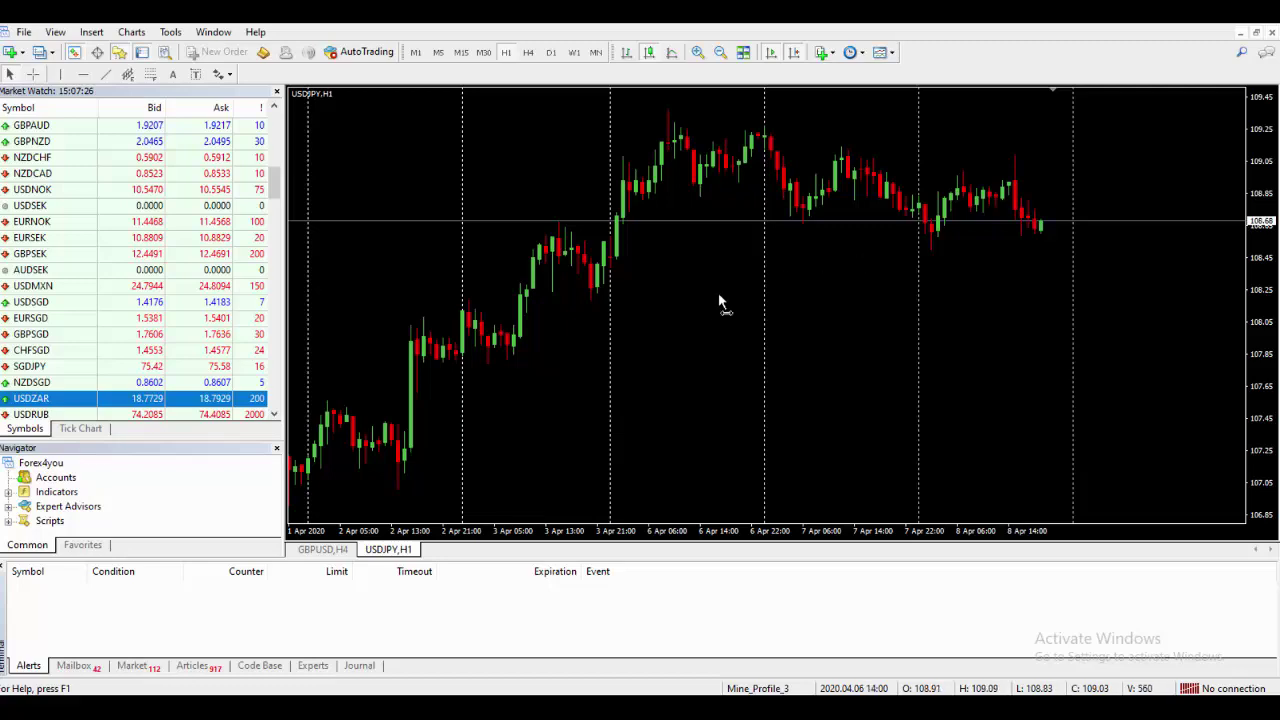
left_click_drag(717, 303, 872, 308)
left_click_drag(1094, 317, 1135, 330)
Bring up the GBPUSD,H4 chart with Market Watch and Navigator closed for full width.
left_click(340, 554)
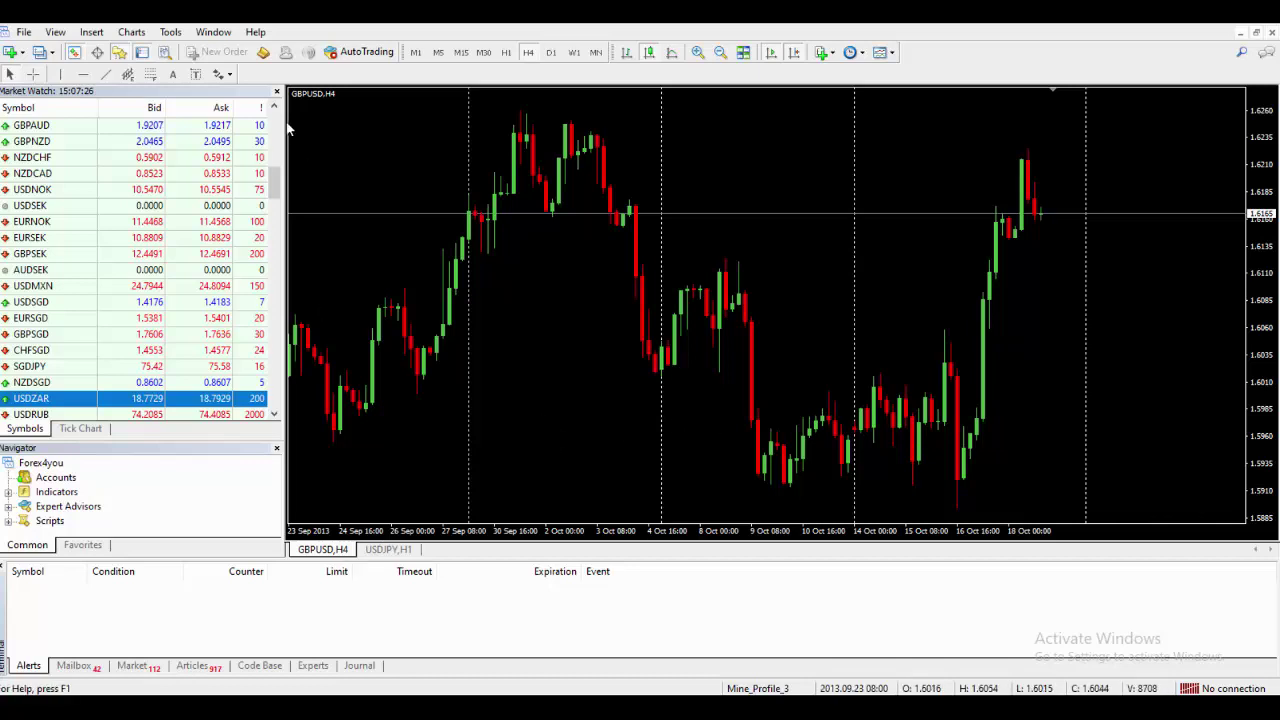
left_click(277, 92)
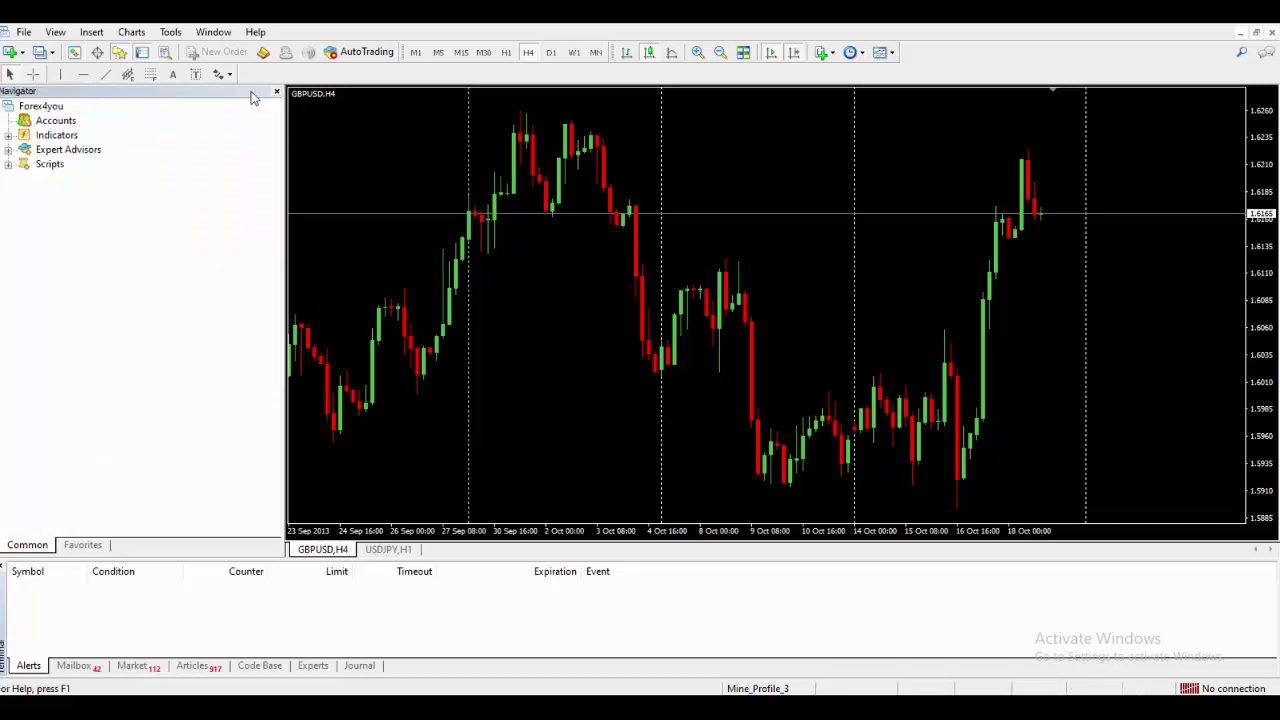
left_click(277, 92)
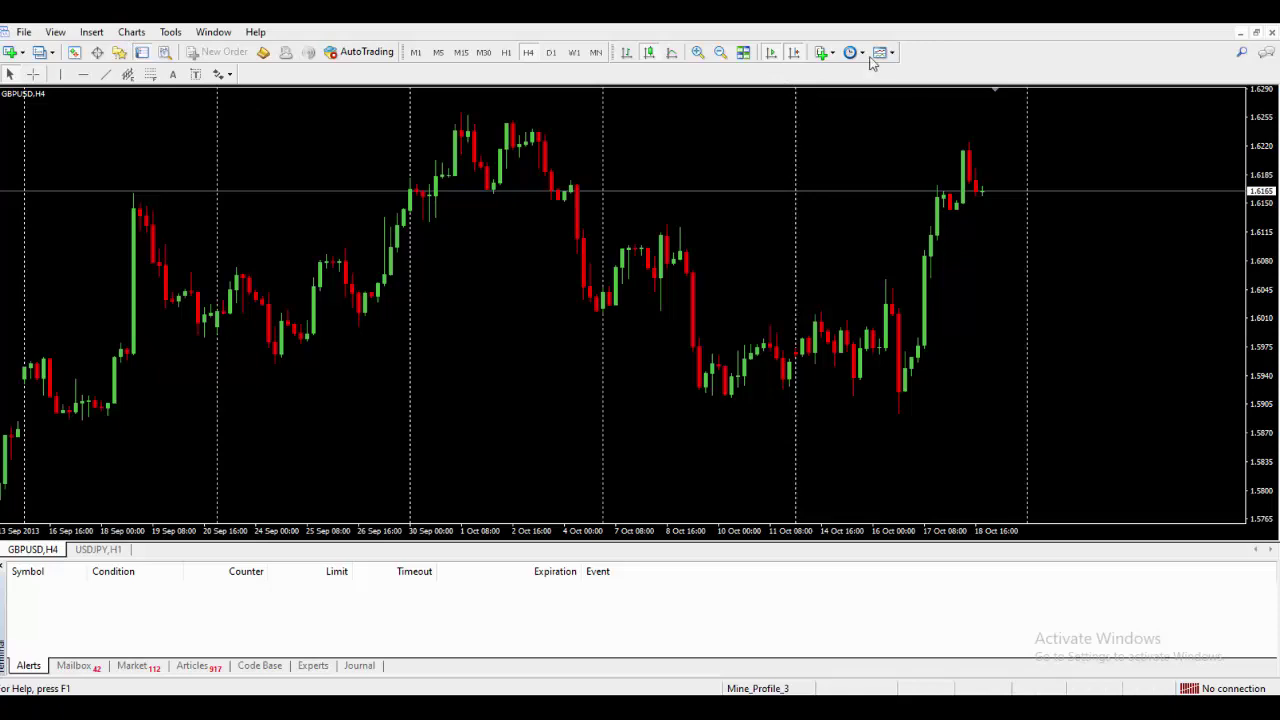
left_click(794, 54)
left_click(794, 54)
left_click(794, 54)
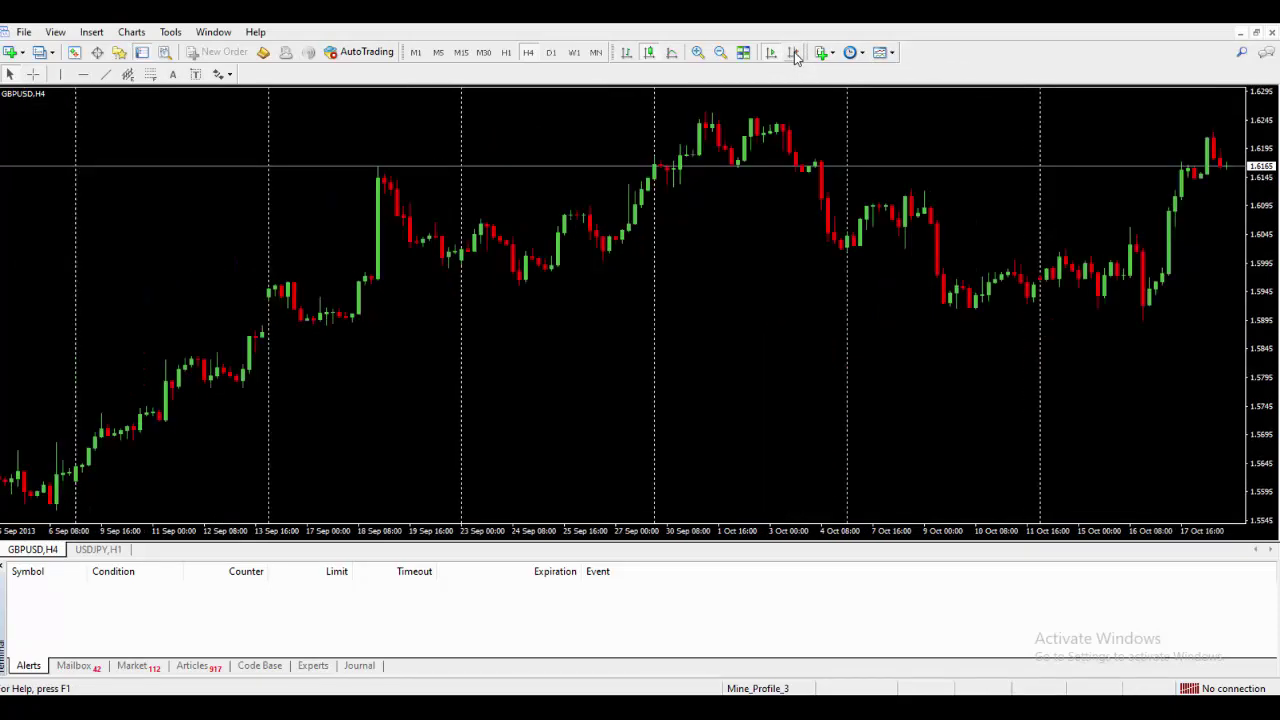
left_click(794, 54)
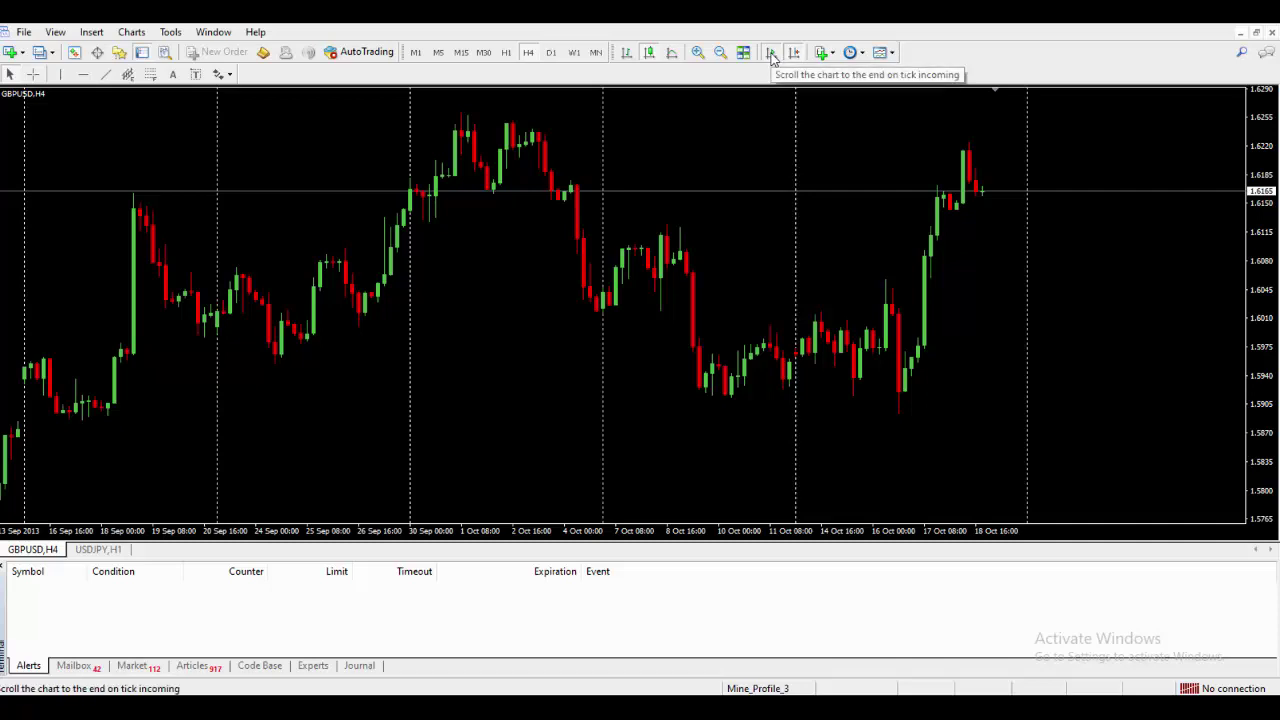
left_click(772, 53)
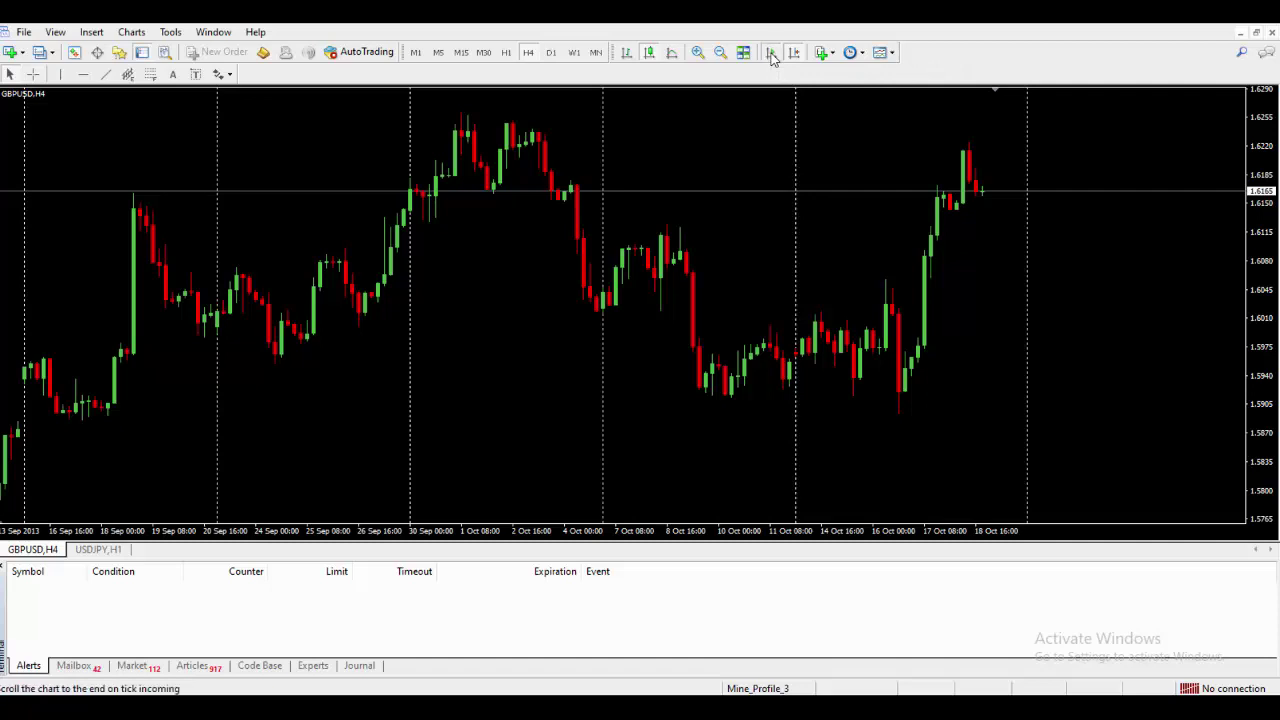
left_click(772, 53)
Browse the Indicators List submenus, close it, and bring up the Periods timeframe list.
left_click(829, 57)
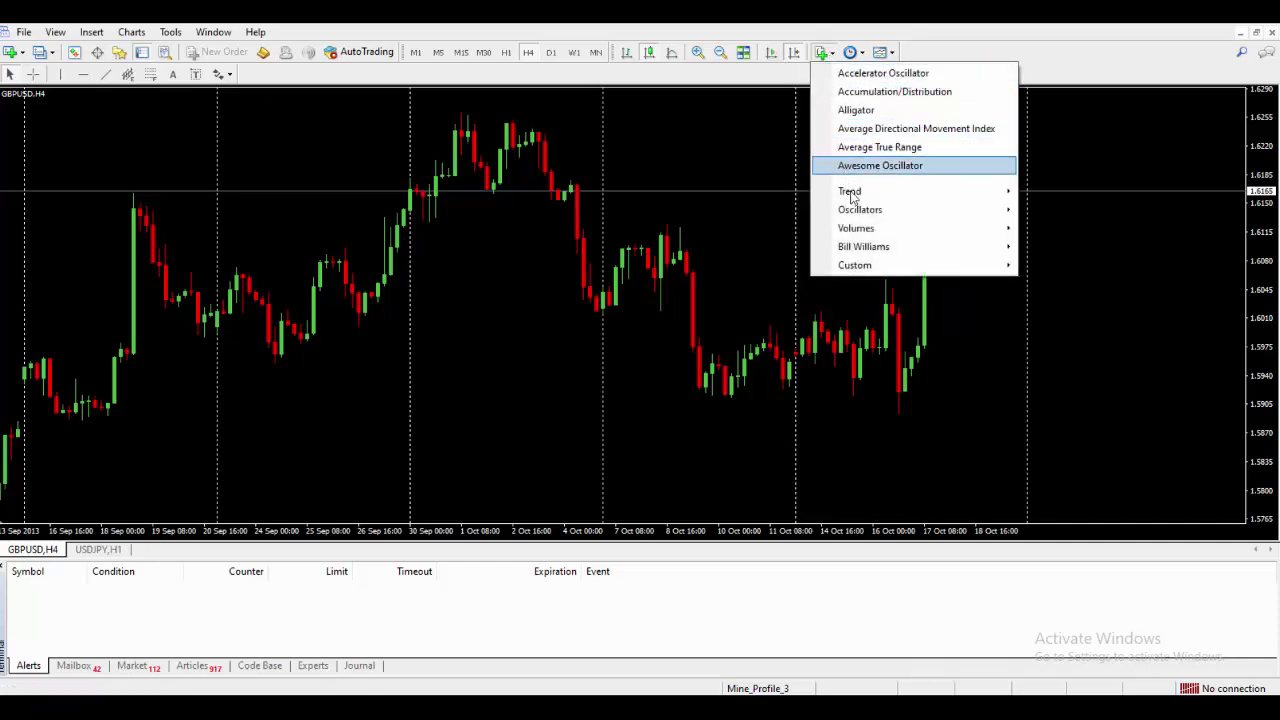
mouse_move(857, 243)
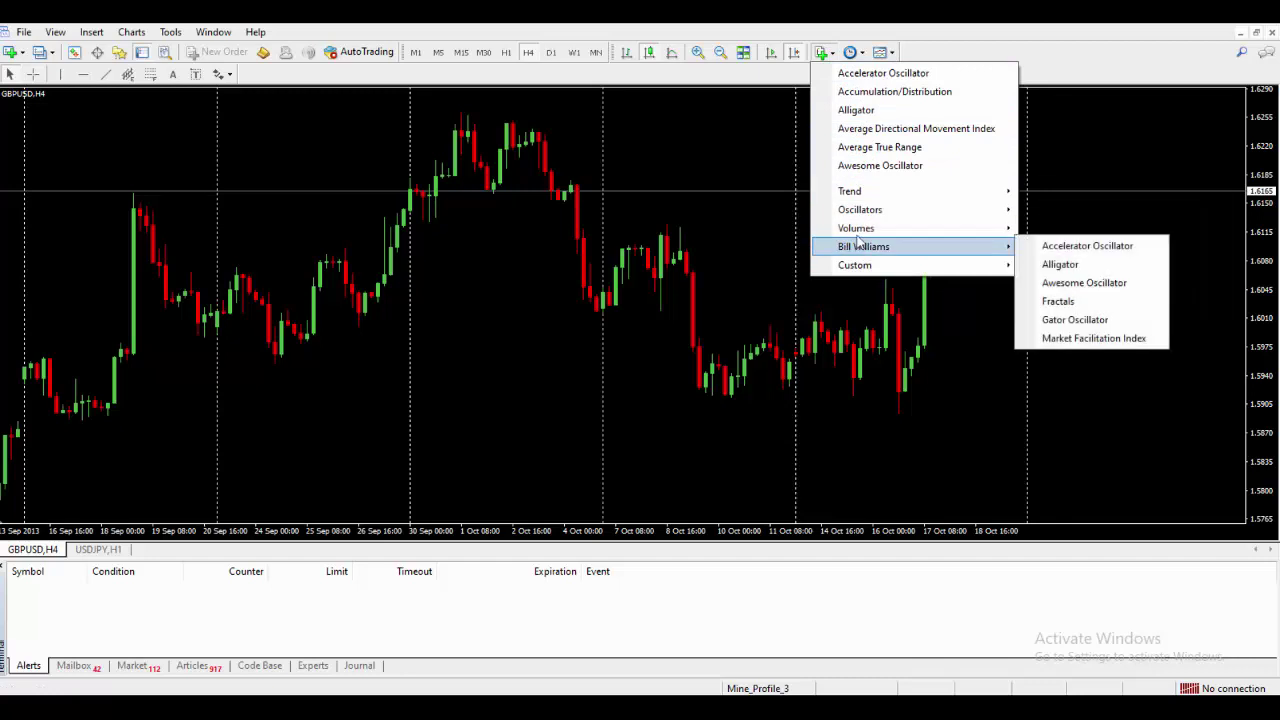
mouse_move(868, 196)
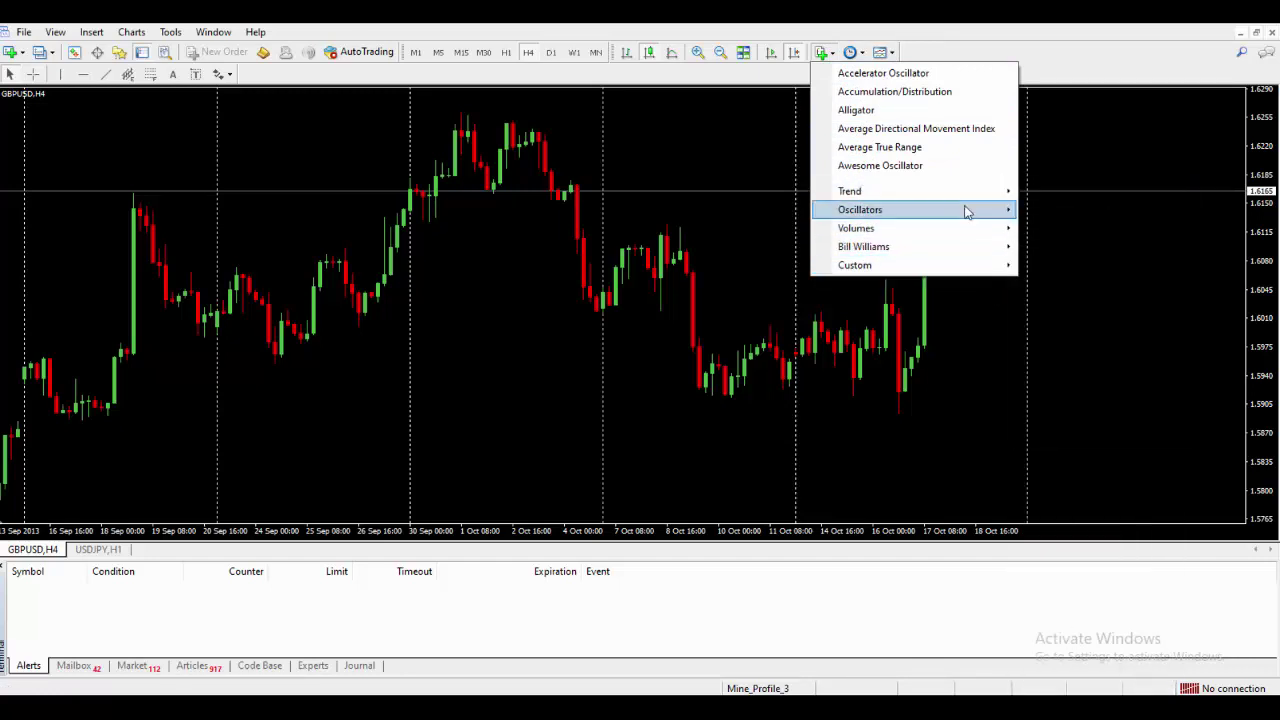
mouse_move(906, 232)
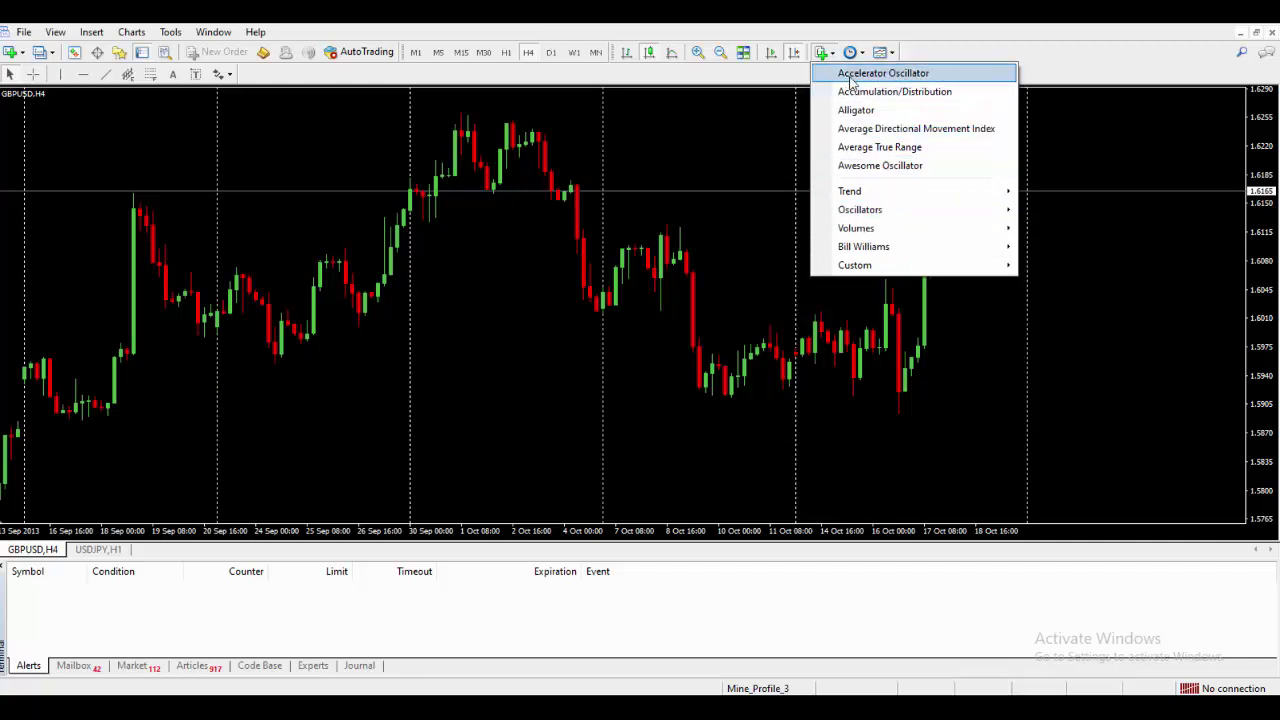
left_click(1000, 58)
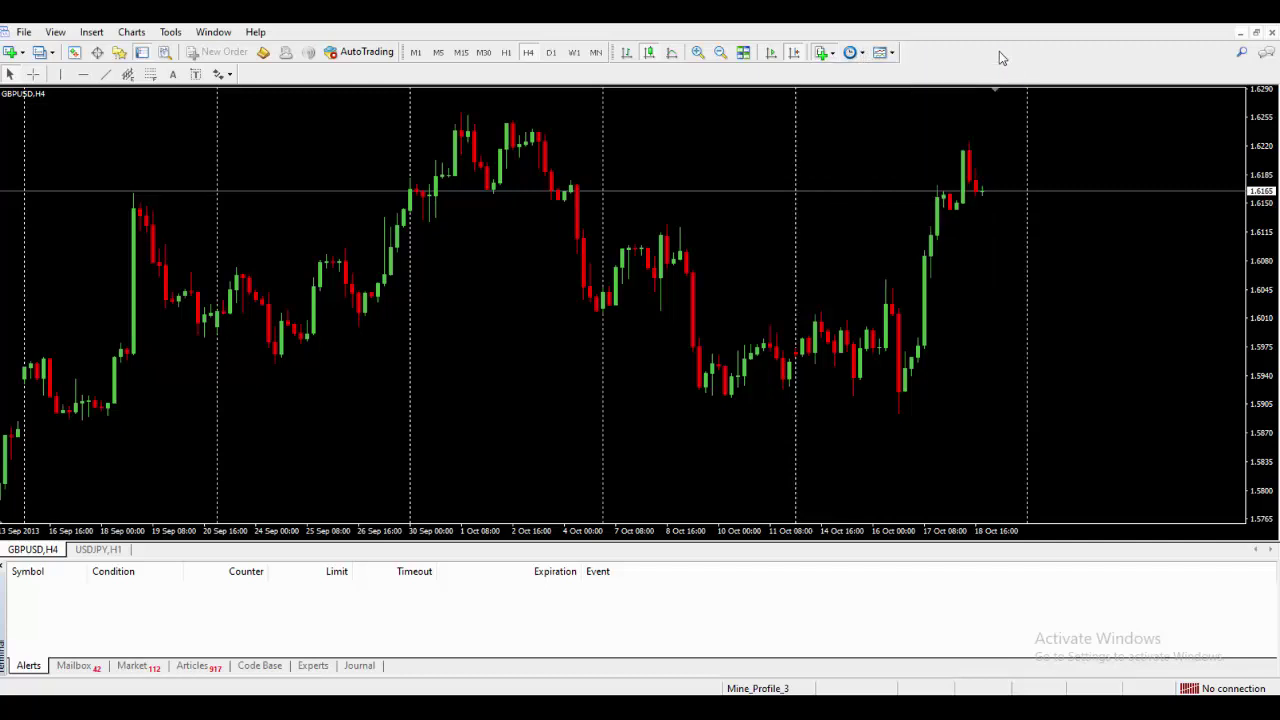
left_click(852, 56)
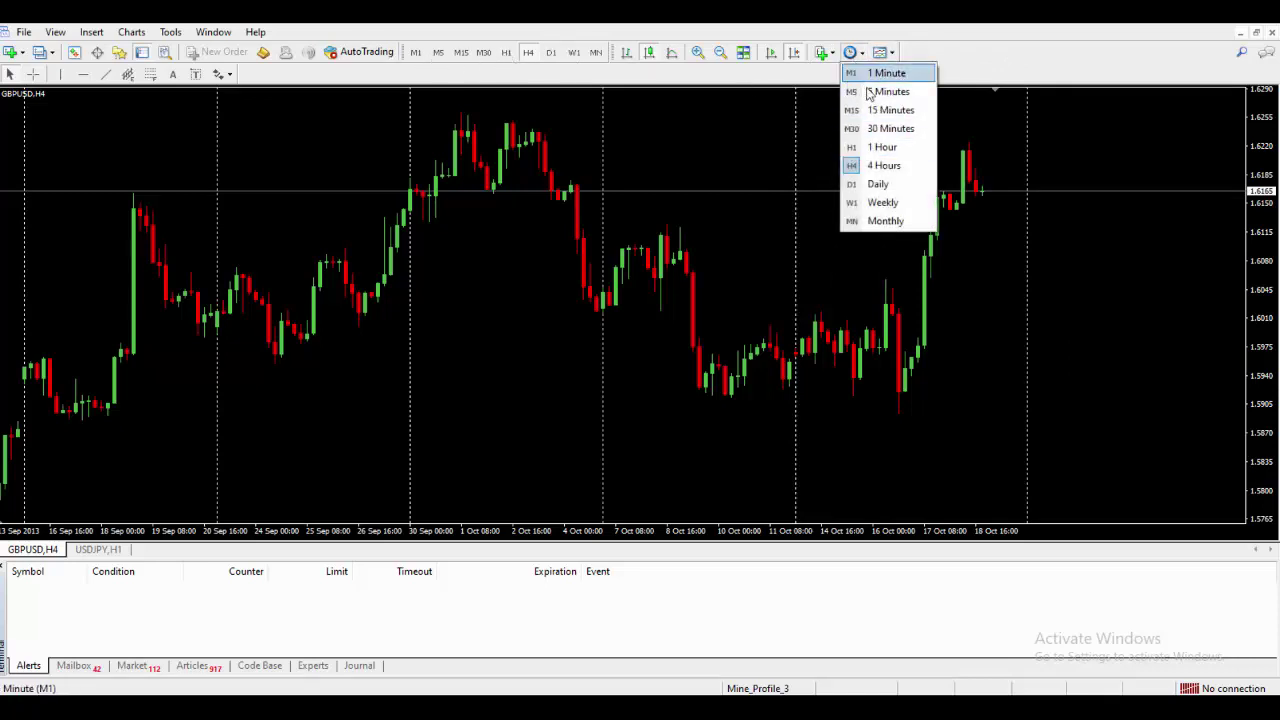
Set GBPUSD to 1 Hour, apply the Webinar Temp template, and reshow the templates list.
left_click(879, 150)
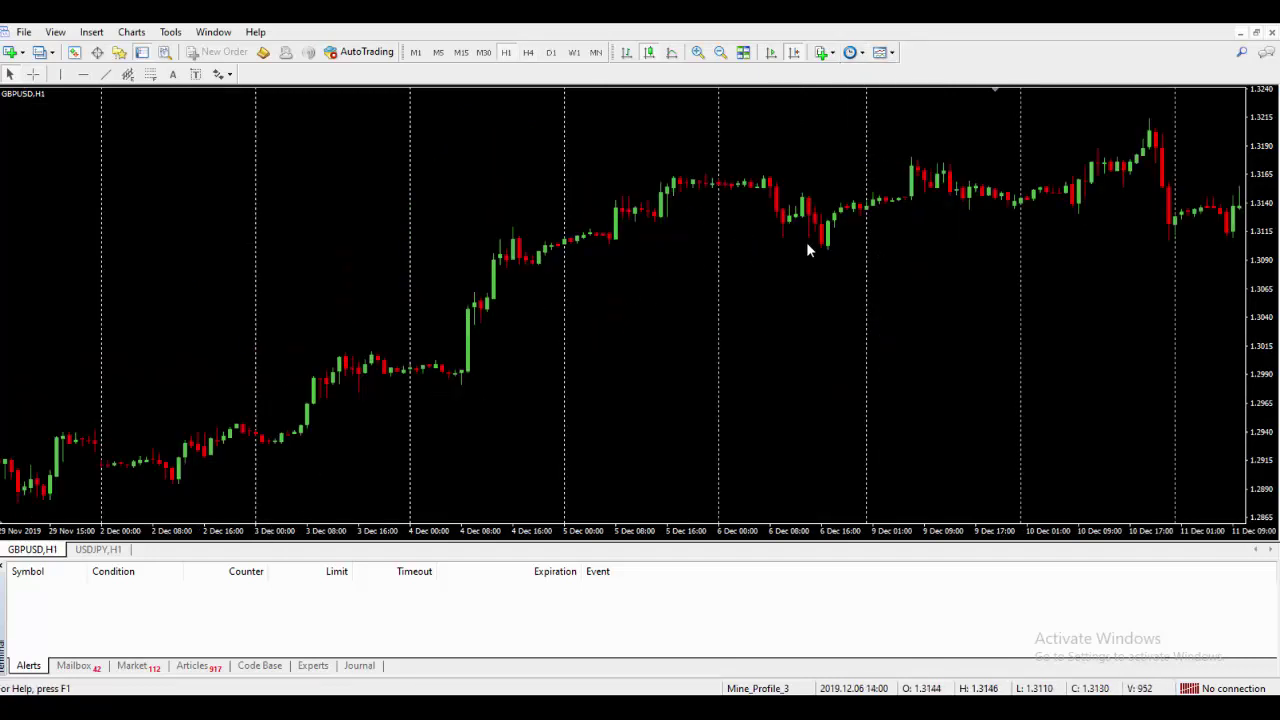
left_click(888, 56)
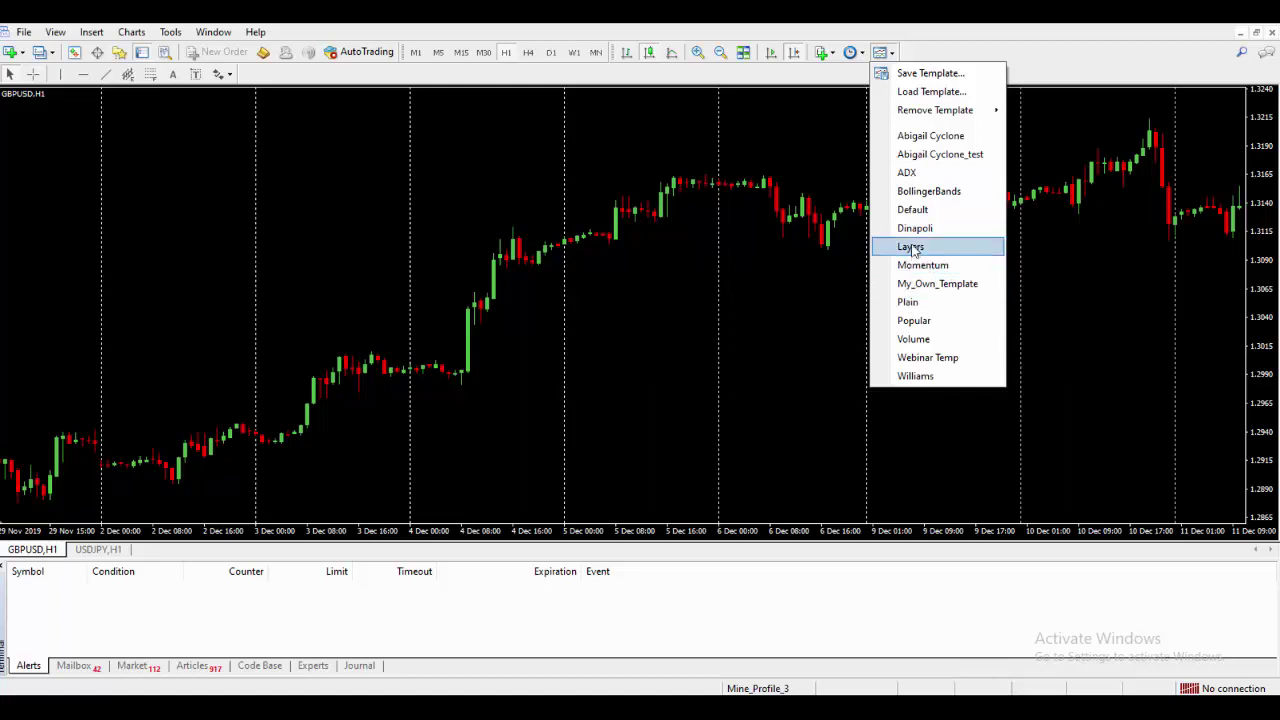
left_click(923, 357)
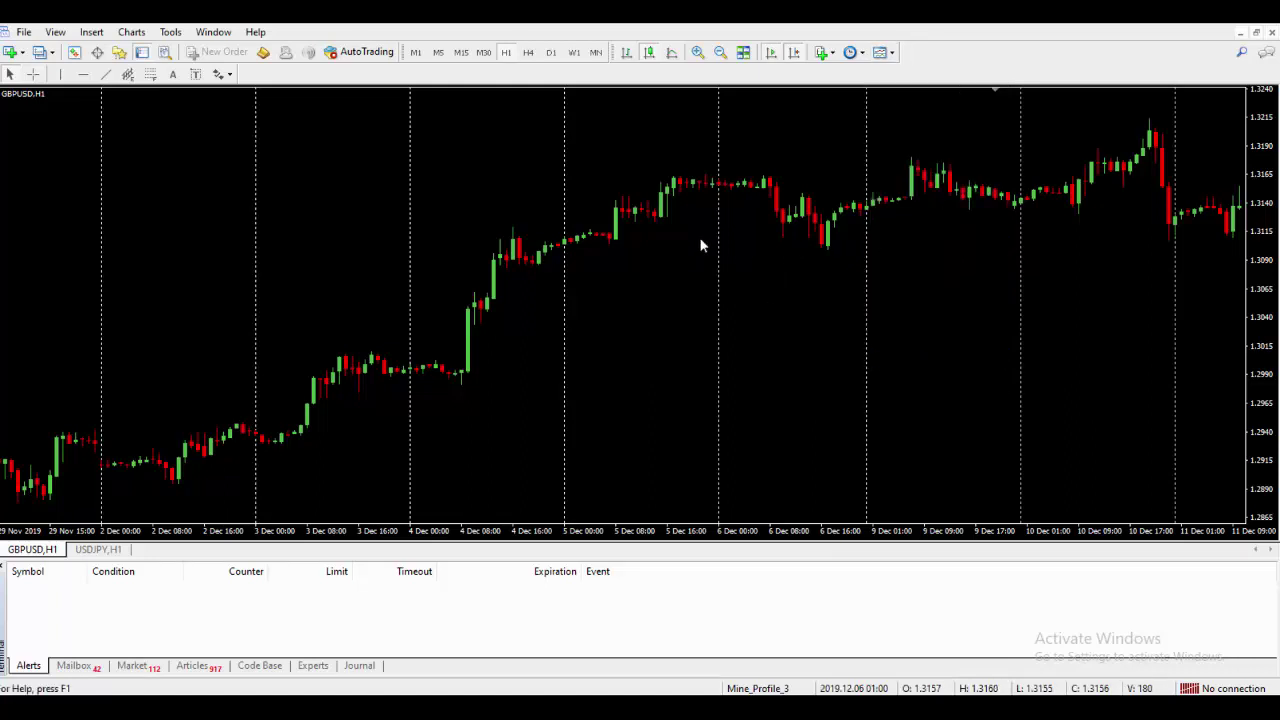
right_click(506, 143)
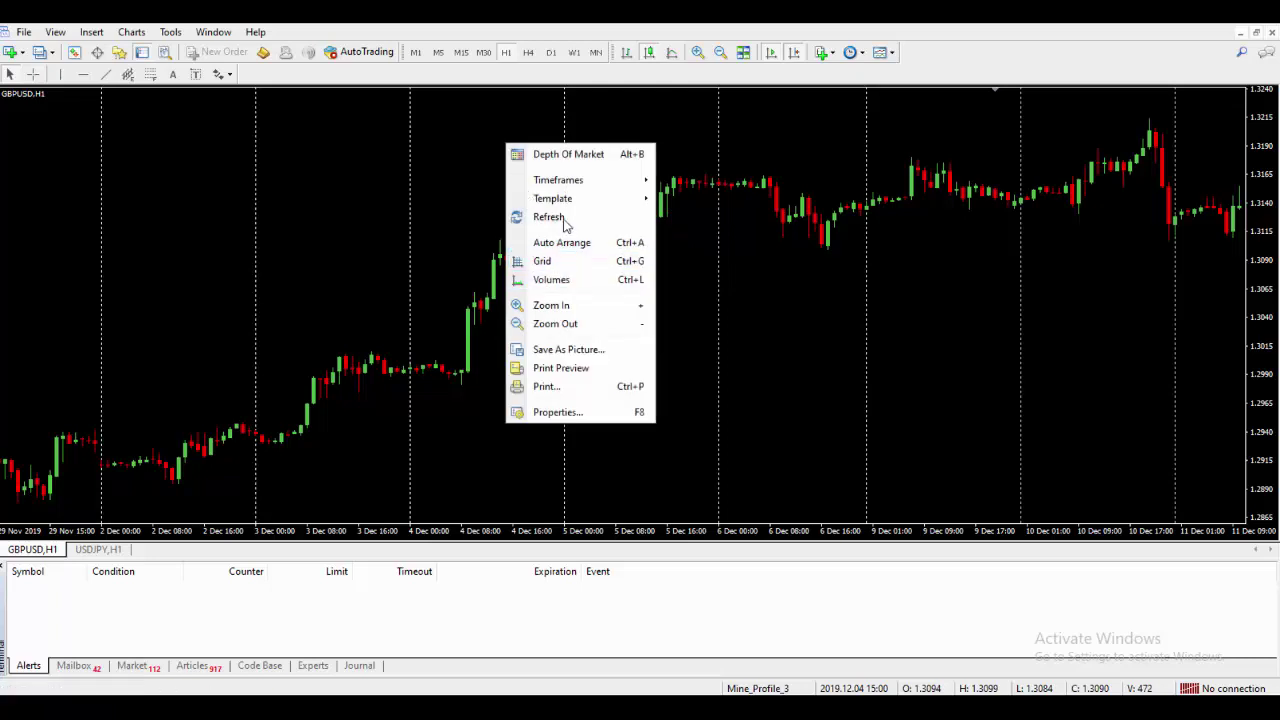
left_click(889, 54)
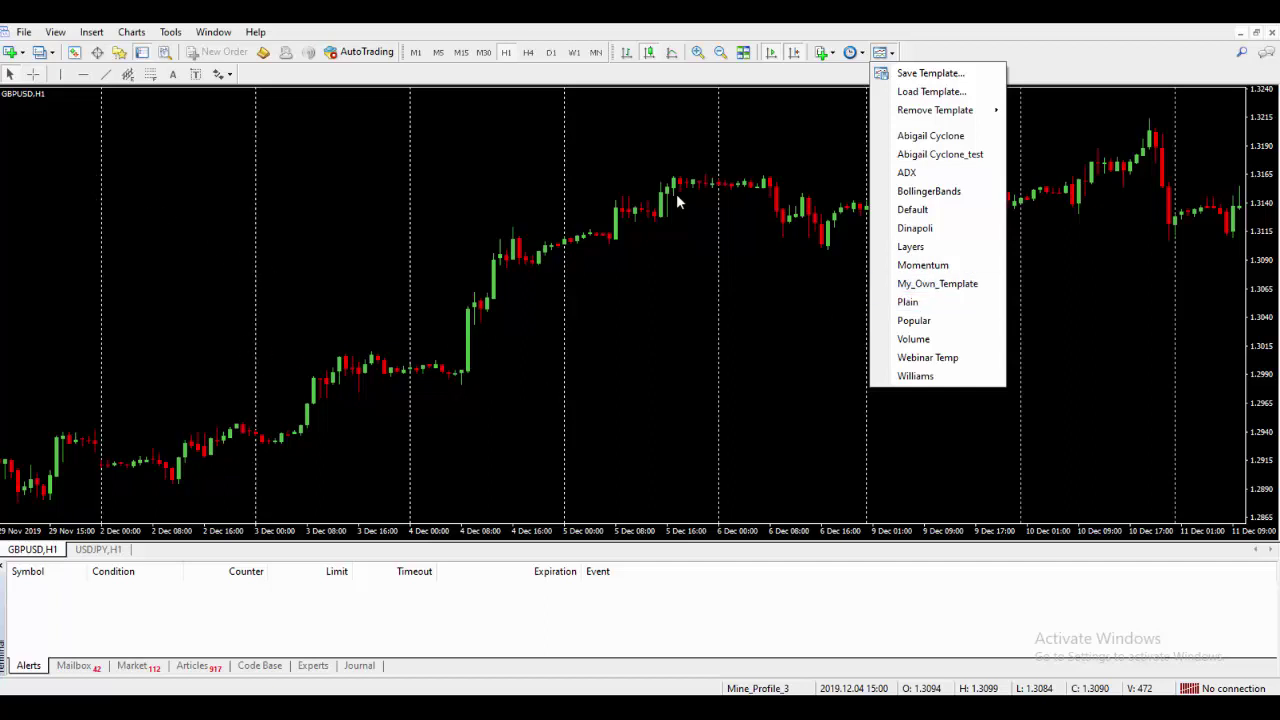
Dismiss the templates list and toggle the Navigator panel off to widen the GBPUSD H1 chart.
left_click(552, 118)
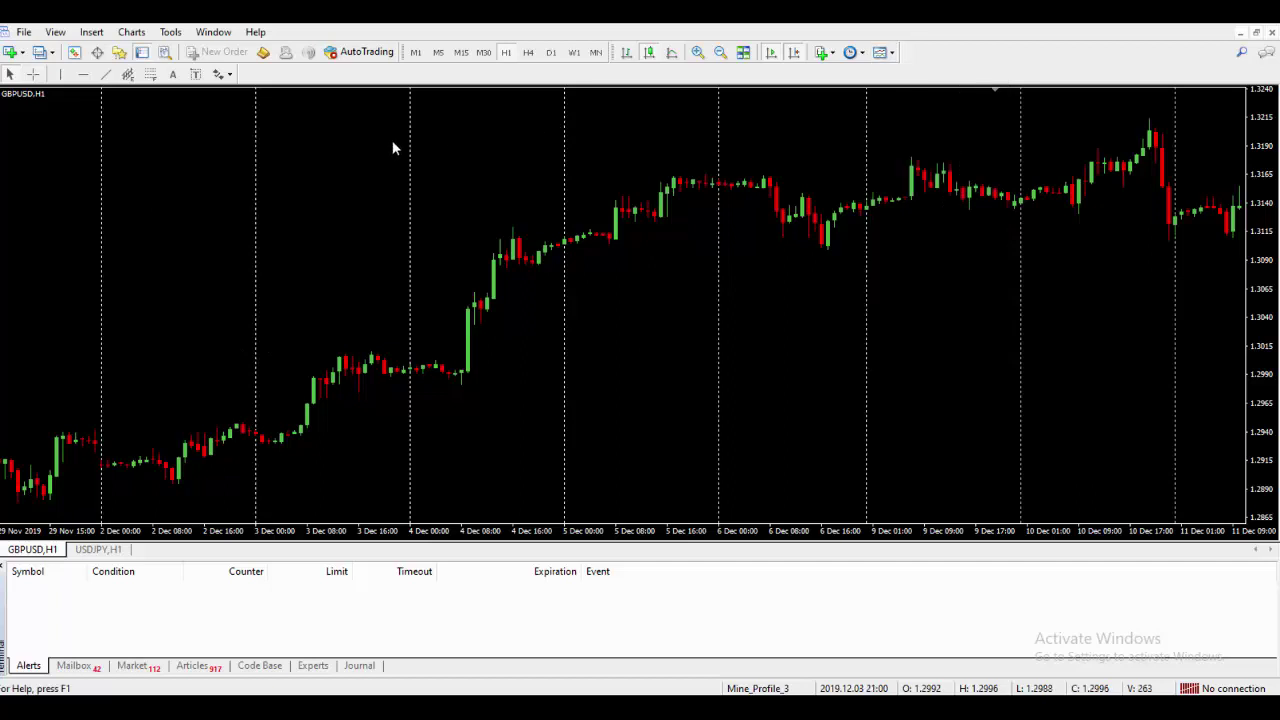
left_click(120, 52)
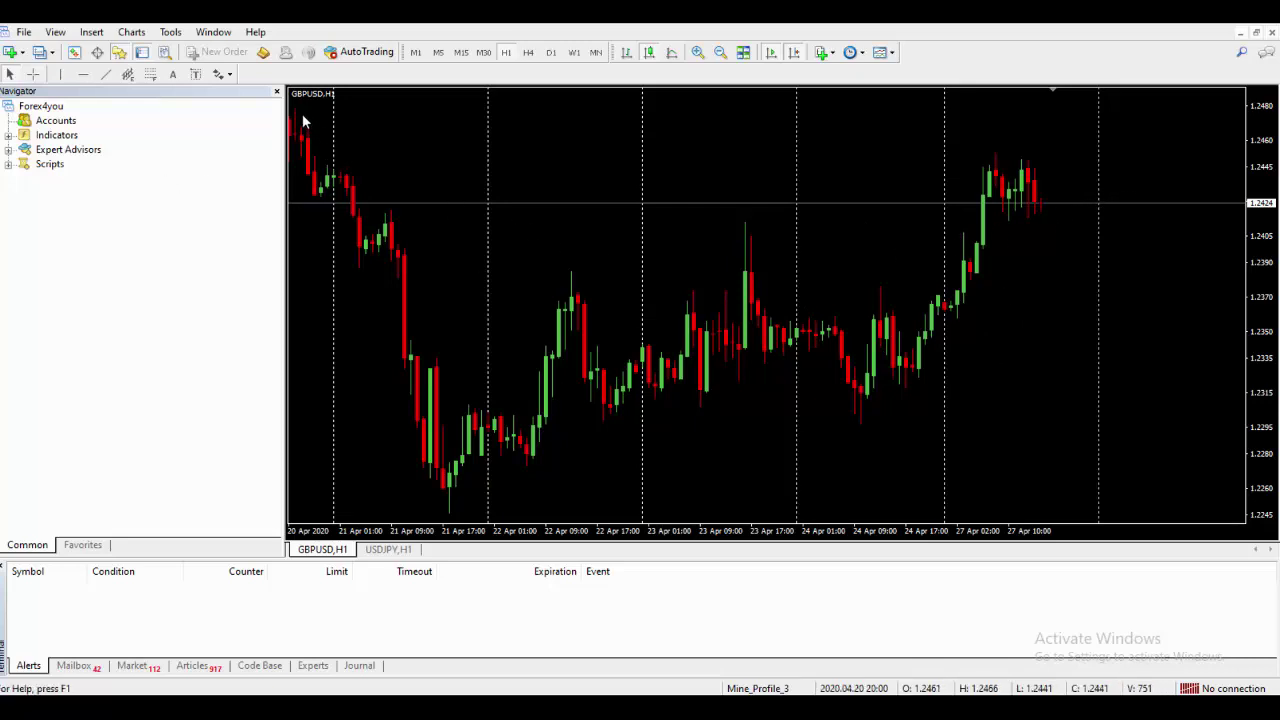
left_click(277, 92)
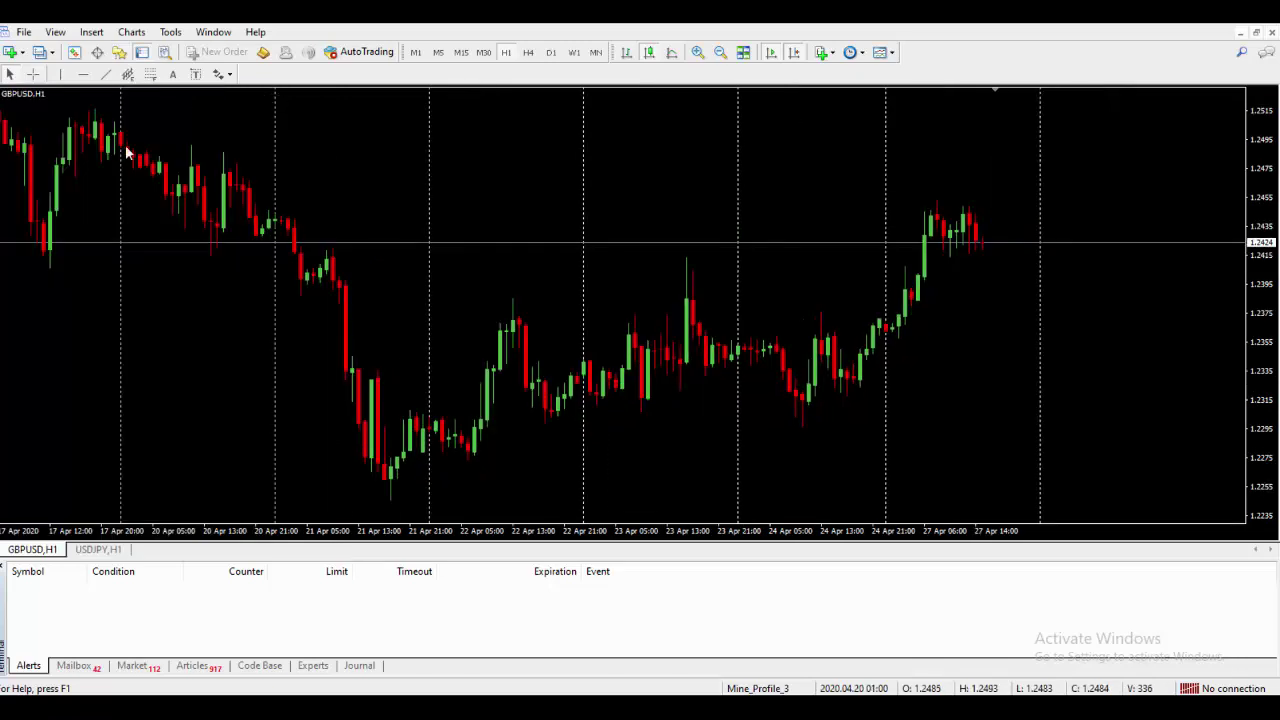